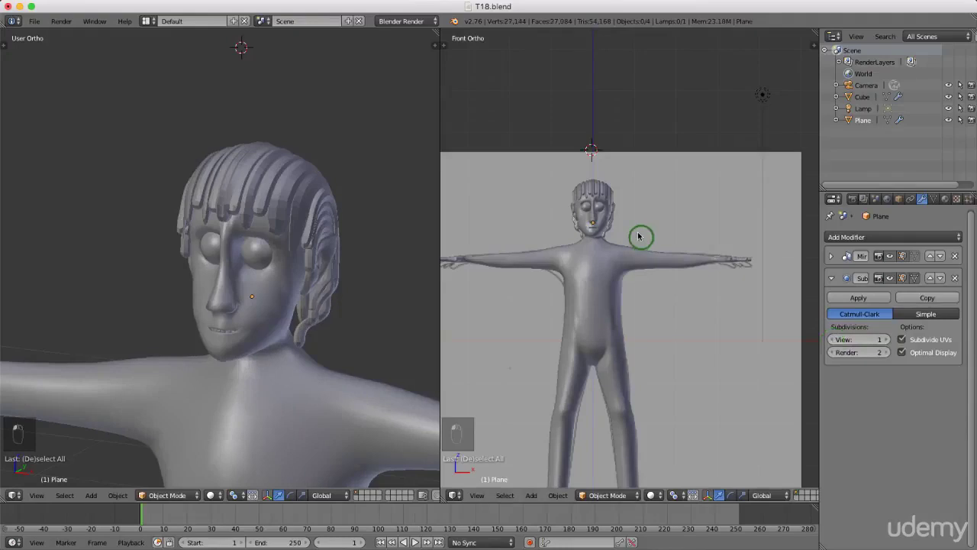
Step: Widen the front view, select the character's body mesh and put it into Edit Mode
scroll(588, 203, "up", 1)
scroll(614, 206, "up", 2)
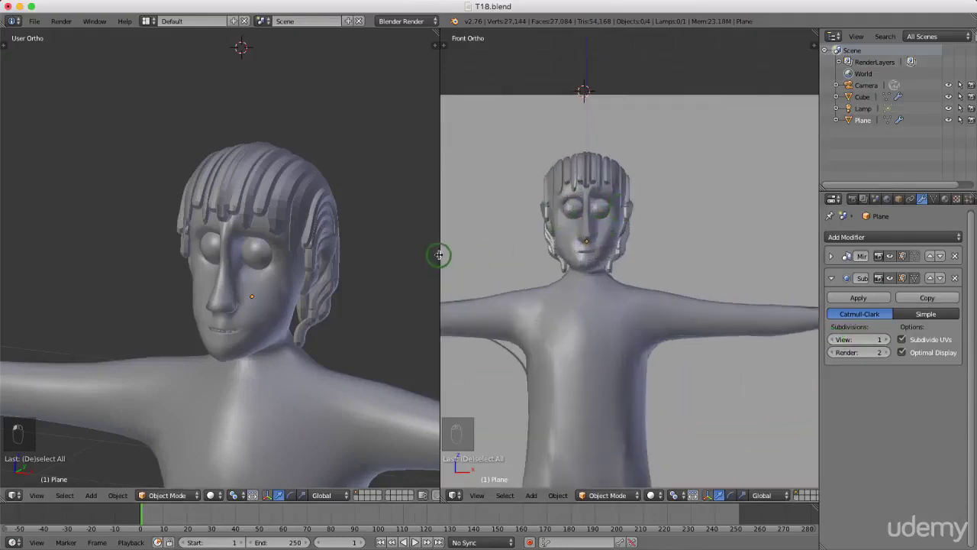
left_click_drag(438, 256, 346, 260)
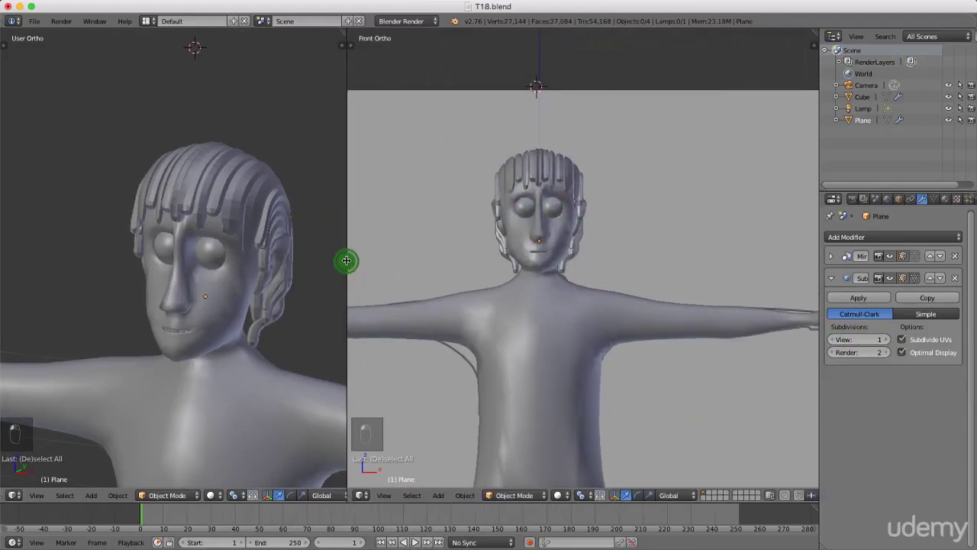
right_click(525, 244)
scroll(555, 208, "up", 5)
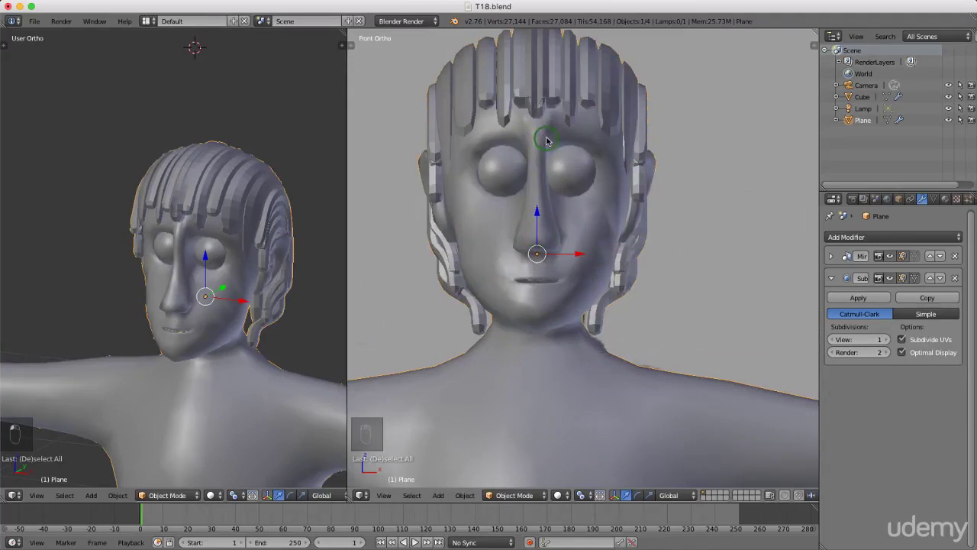
key("Tab")
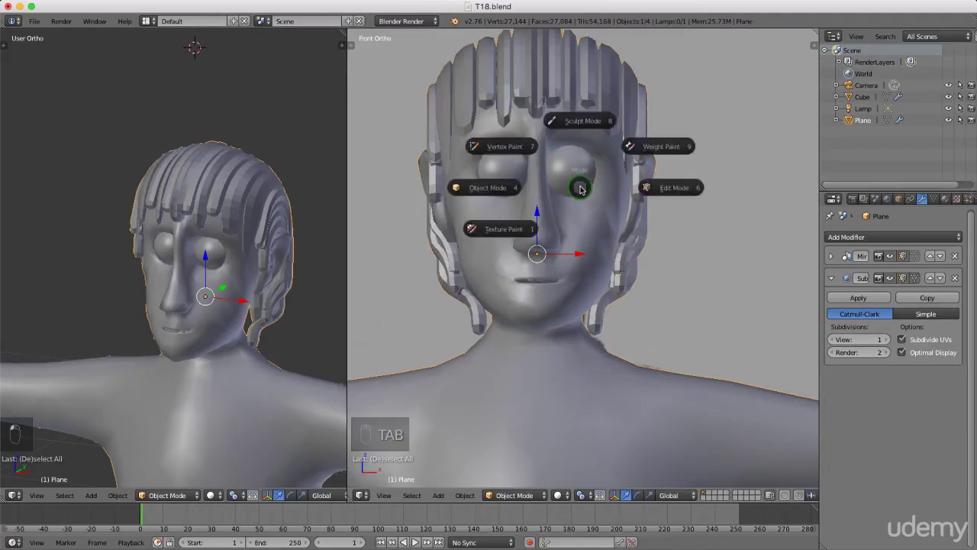
left_click(674, 188)
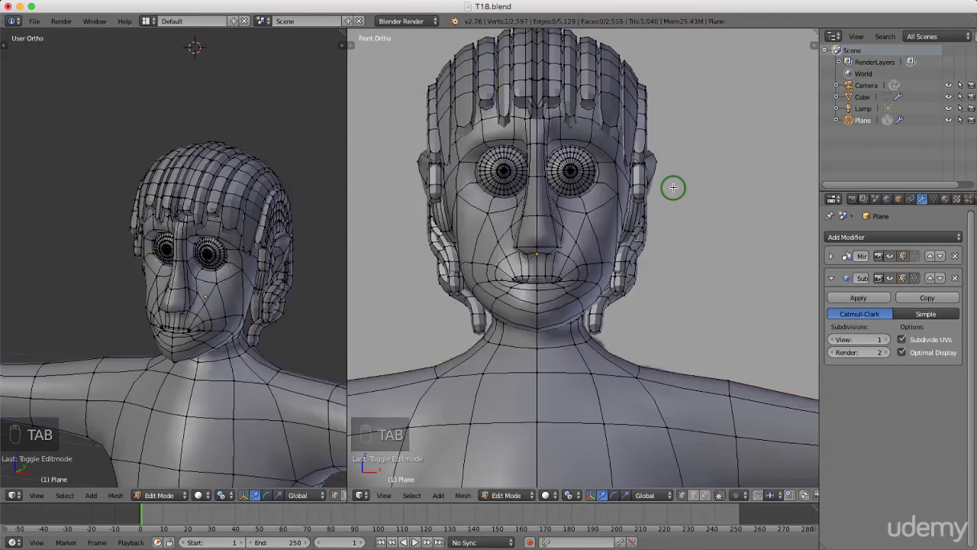
Step: Switch to face selection and select the three forehead faces directly above the character's left eye
key("ctrl+Tab")
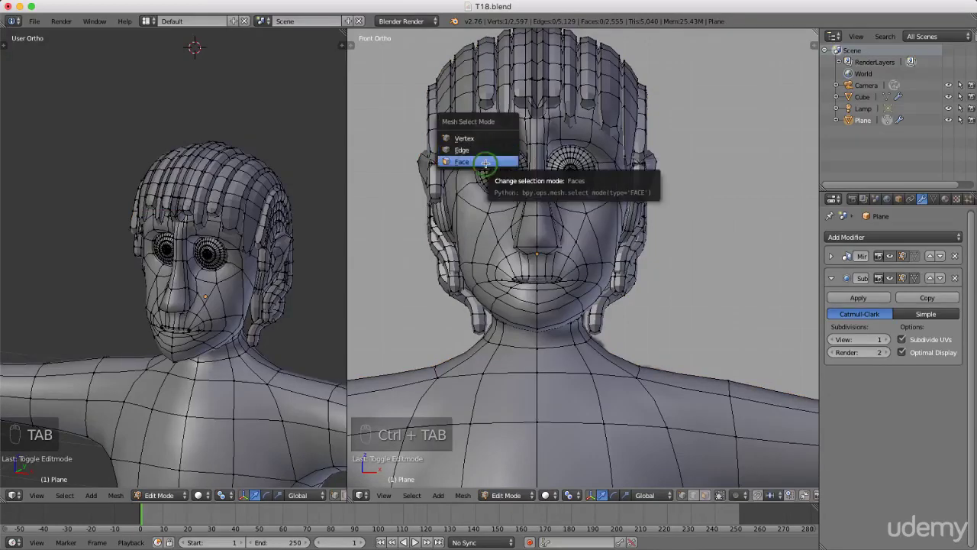
left_click(485, 162)
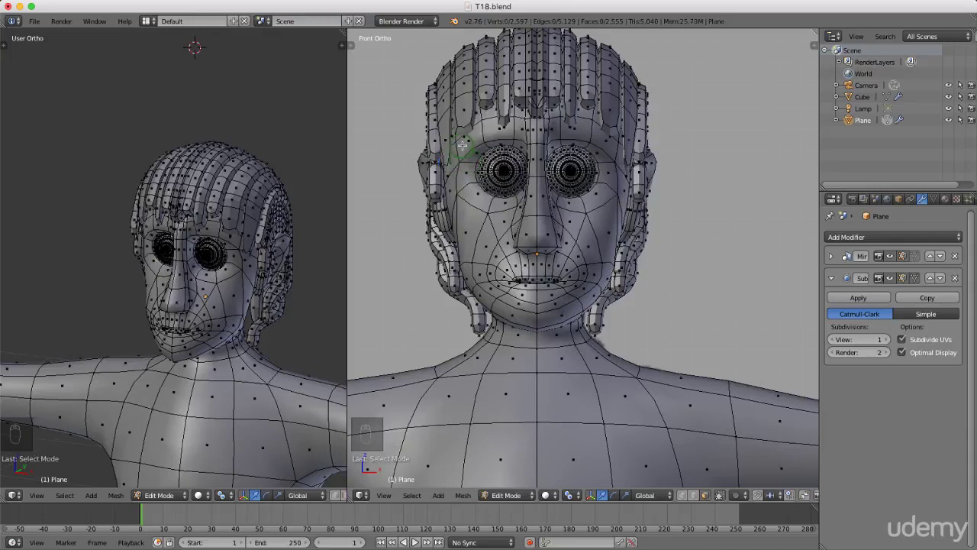
mouse_move(462, 143)
left_mouse_down()
mouse_move(519, 131)
mouse_move(589, 177)
left_mouse_up()
middle_click_drag(630, 186, 608, 193)
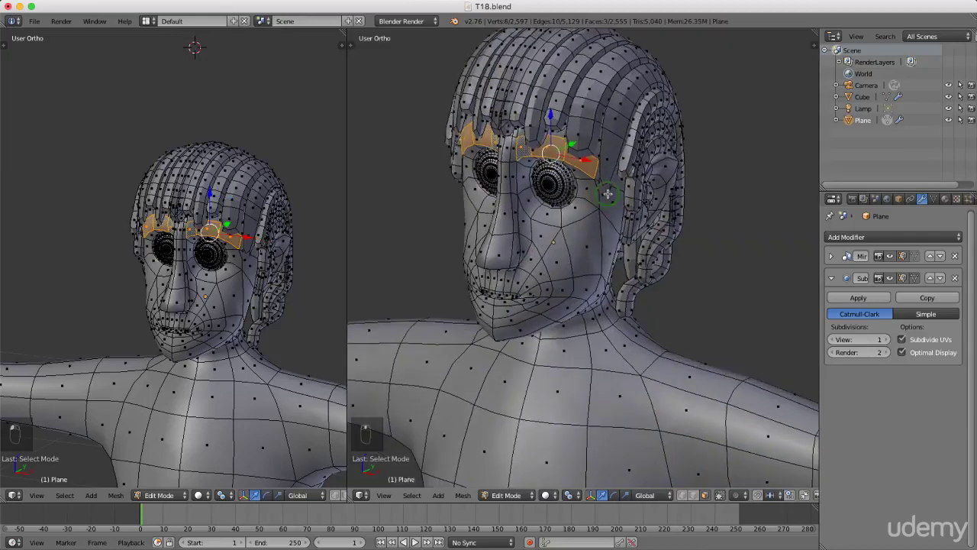
scroll(607, 194, "up", 2)
middle_click_drag(620, 228, 624, 268, "shift")
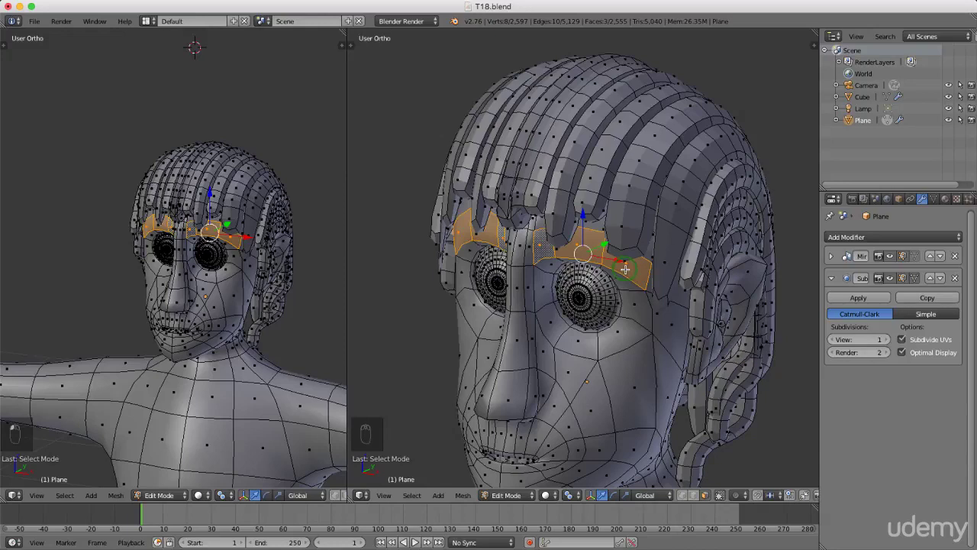
Step: Duplicate the selected brow faces in place and extrude the copy outward by about 0.023
key("shift+d")
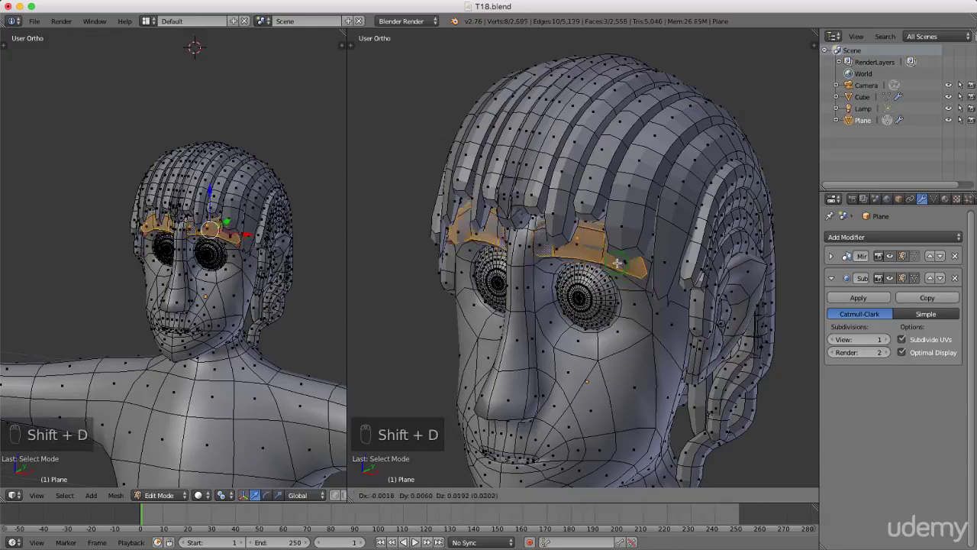
right_click(619, 263)
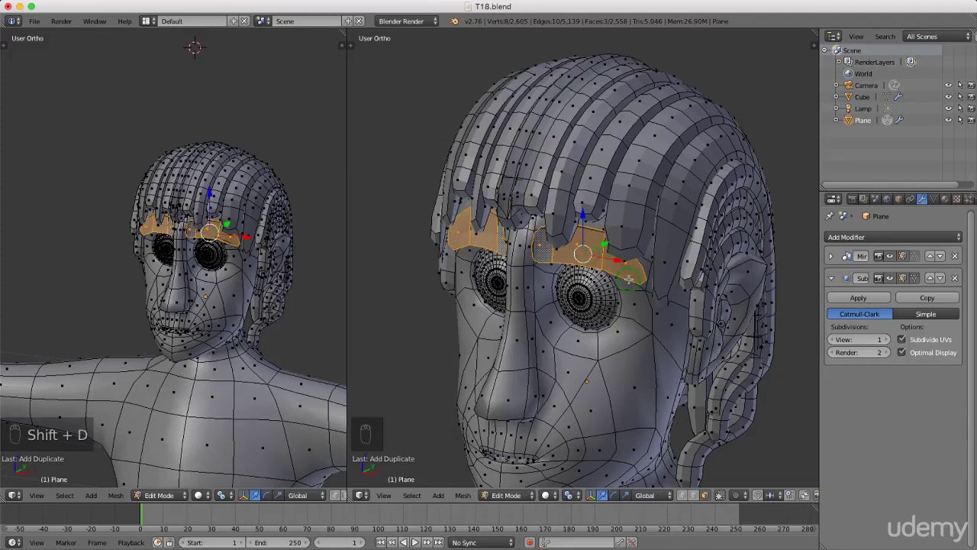
key("e")
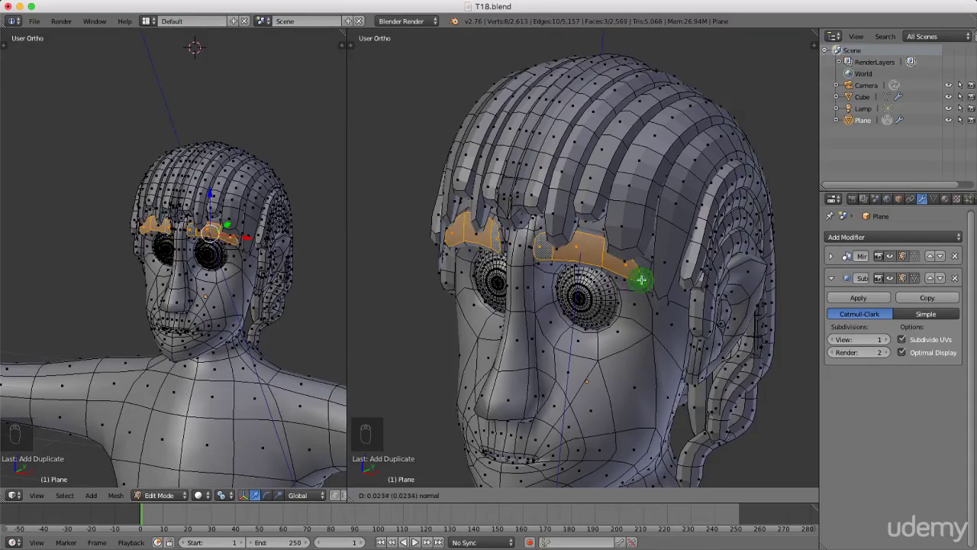
left_click(641, 280)
Step: Add eight evenly spaced vertical loop cuts to the middle section of the extruded eyebrow
key("ctrl+r")
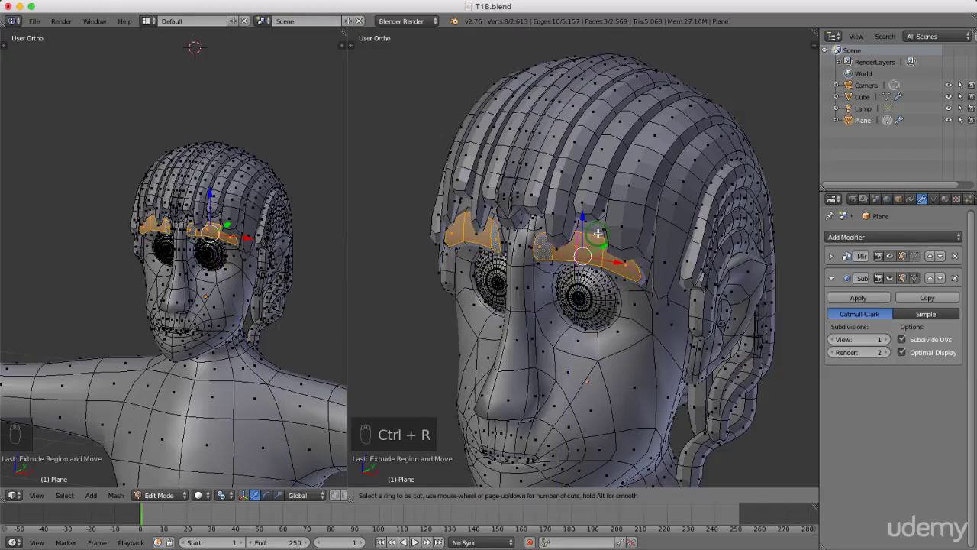
scroll(597, 232, "up", 3)
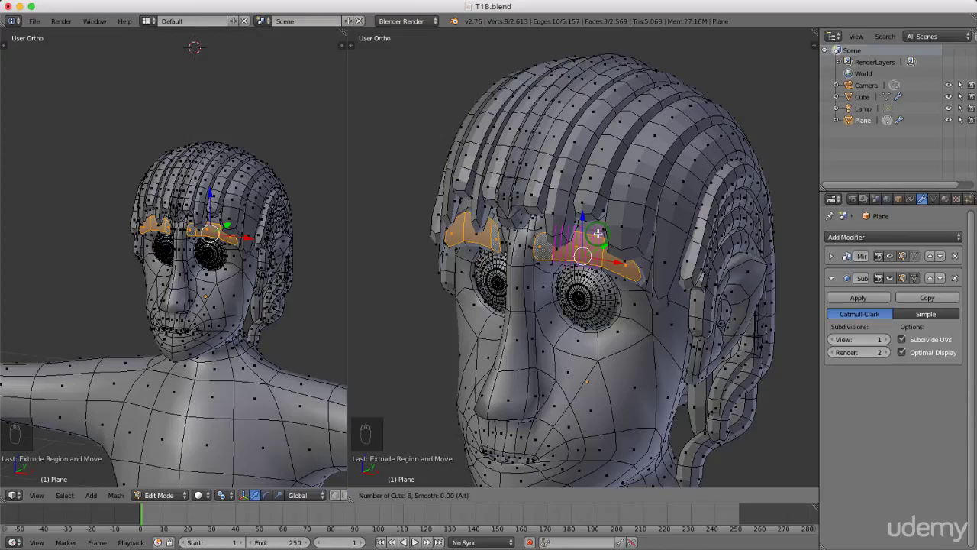
left_click(598, 232)
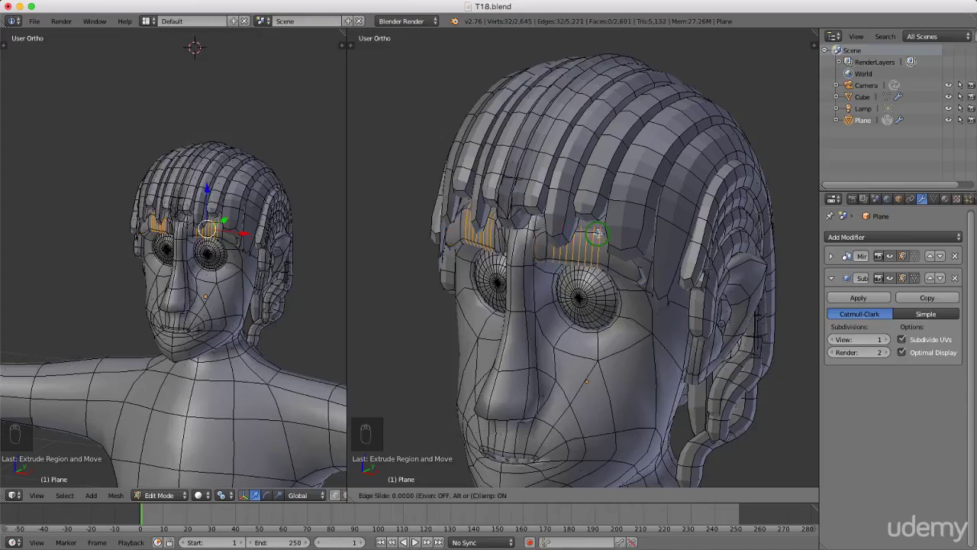
right_click(597, 232)
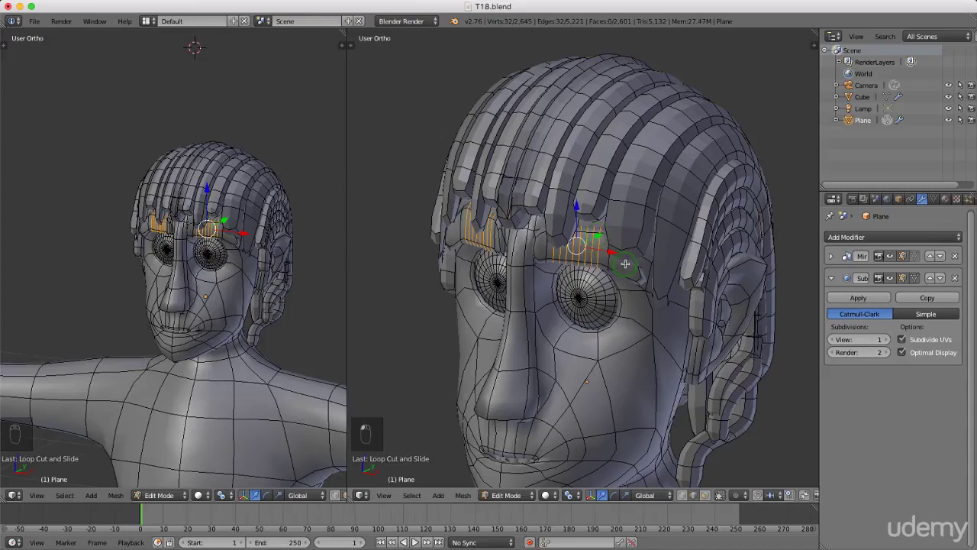
Step: Add six evenly spaced vertical loop cuts to the outer section of the eyebrow, toward the temple
key("ctrl+r")
scroll(624, 263, "up", 2)
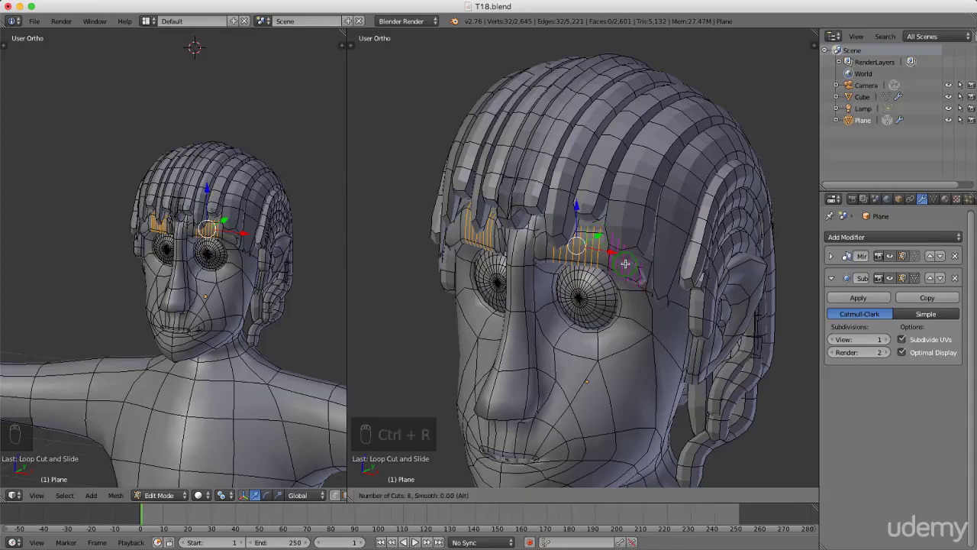
left_click(624, 263)
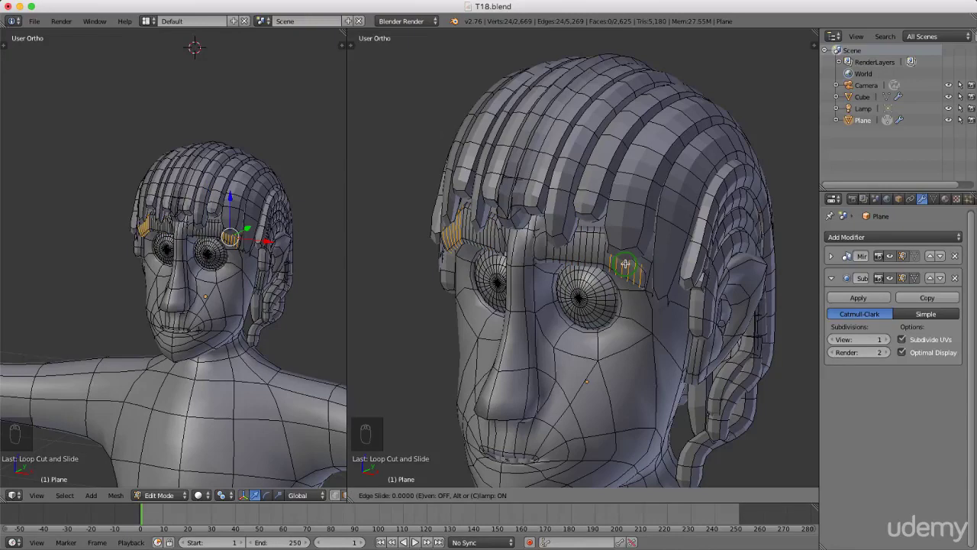
right_click(624, 263)
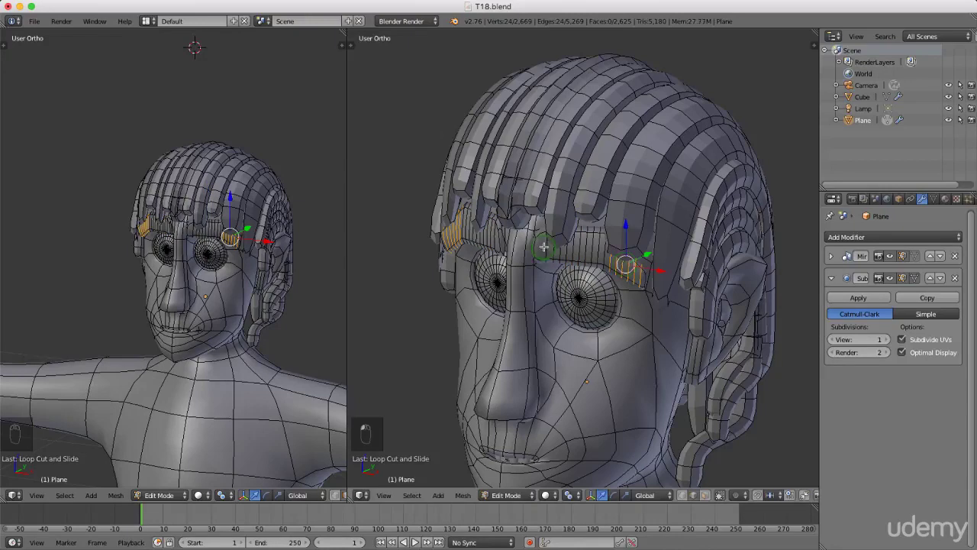
Step: Add two evenly spaced vertical loop cuts to the inner section of the eyebrow beside the nose
key("ctrl+r")
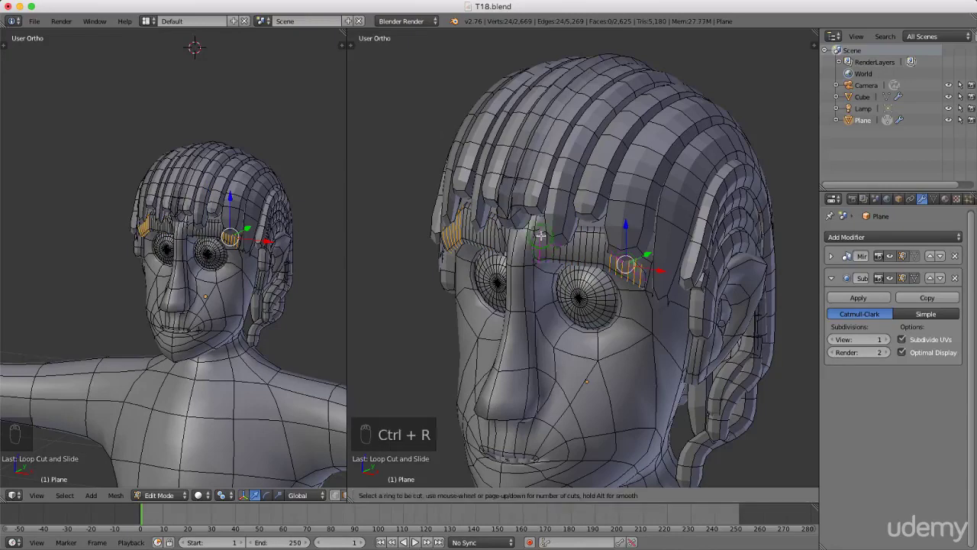
scroll(540, 235, "up", 1)
left_click(541, 235)
right_click(540, 236)
Step: Select the eyebrow's first vertical edge loop beside the nose and scale it up to about 1.2
middle_click_drag(615, 273, 646, 252)
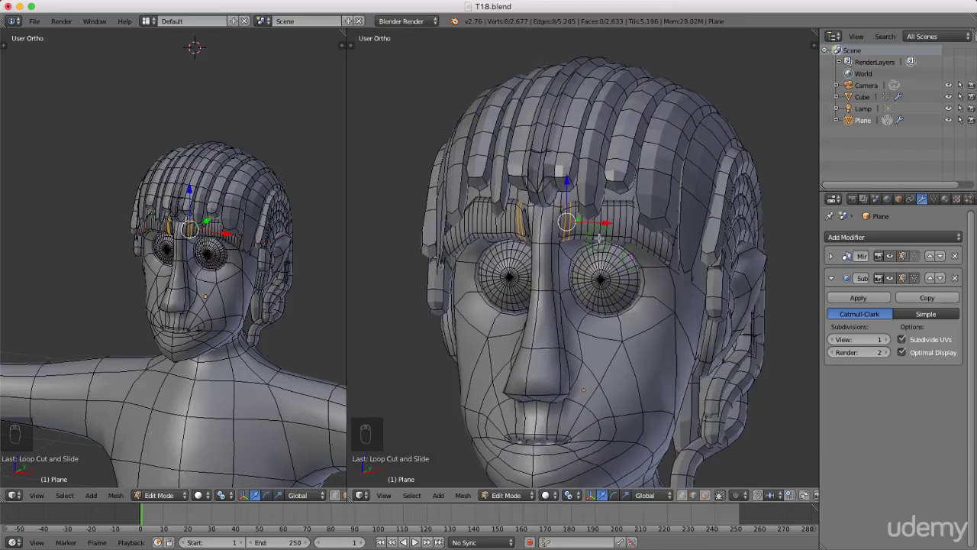
scroll(566, 226, "up", 4)
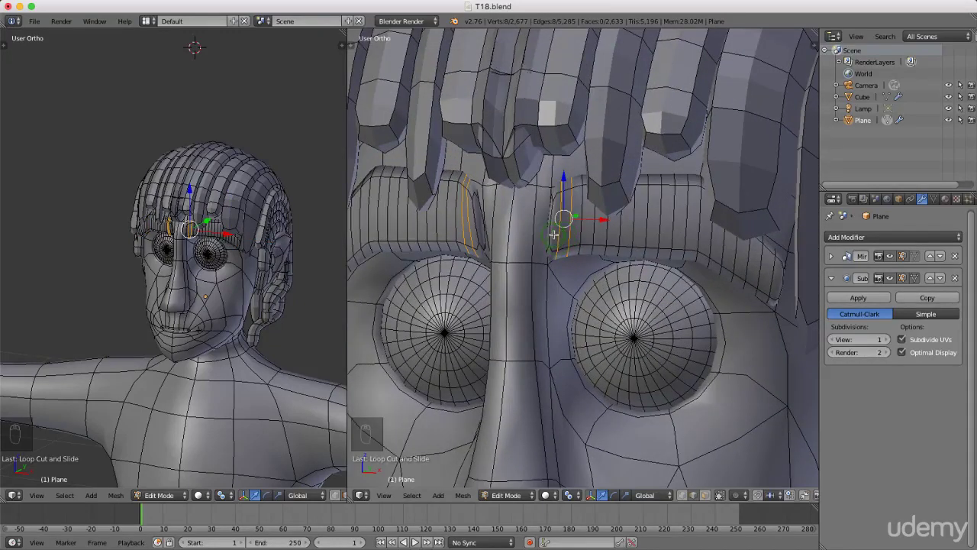
right_click(549, 231)
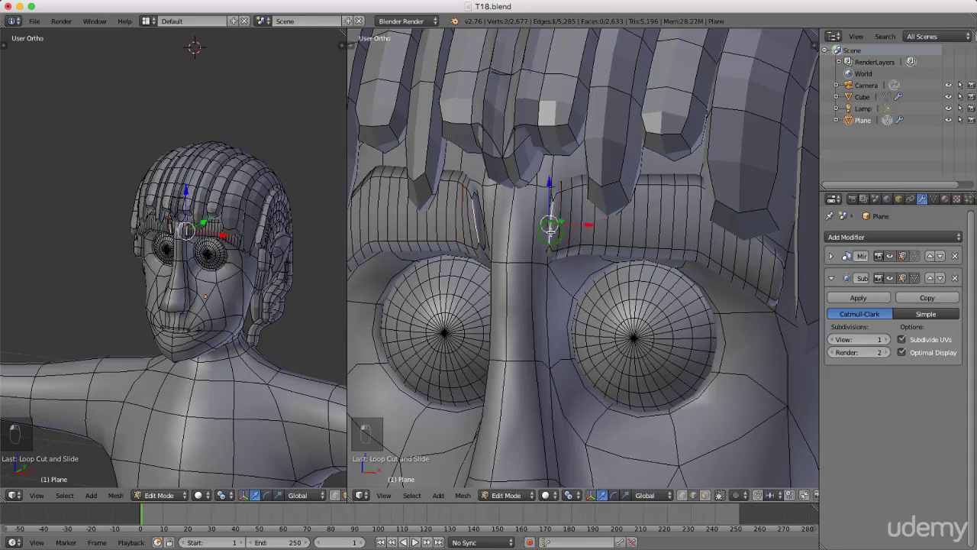
scroll(552, 234, "up", 1)
scroll(553, 238, "up", 2)
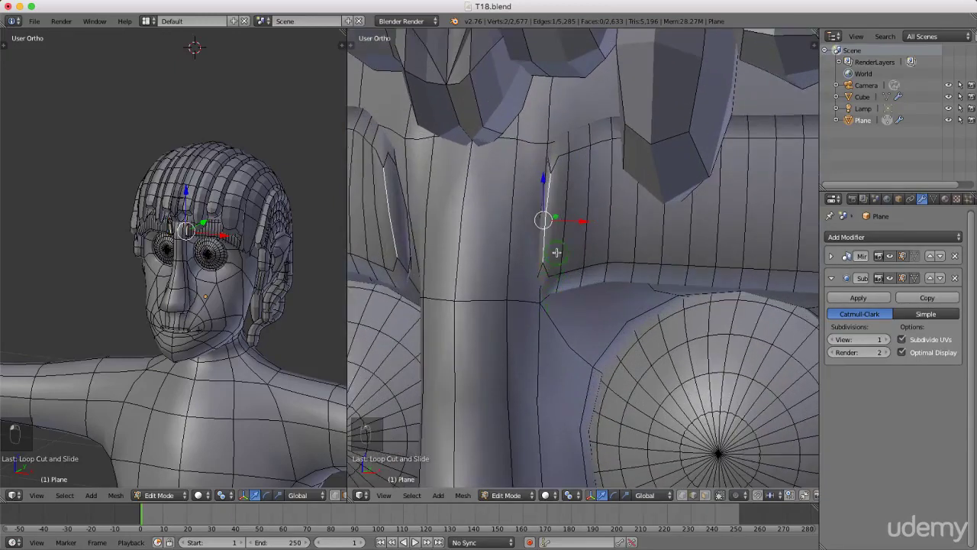
right_click(561, 246, "alt")
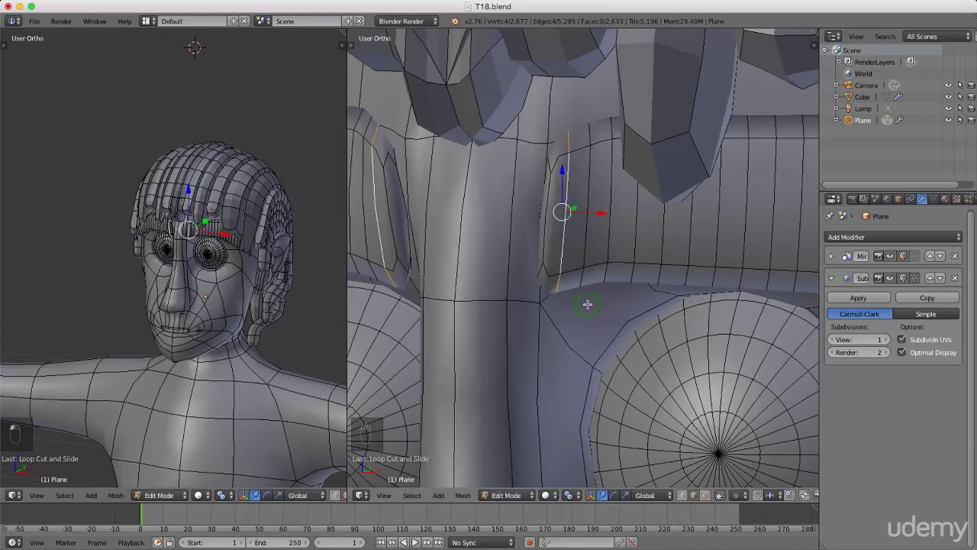
key("s")
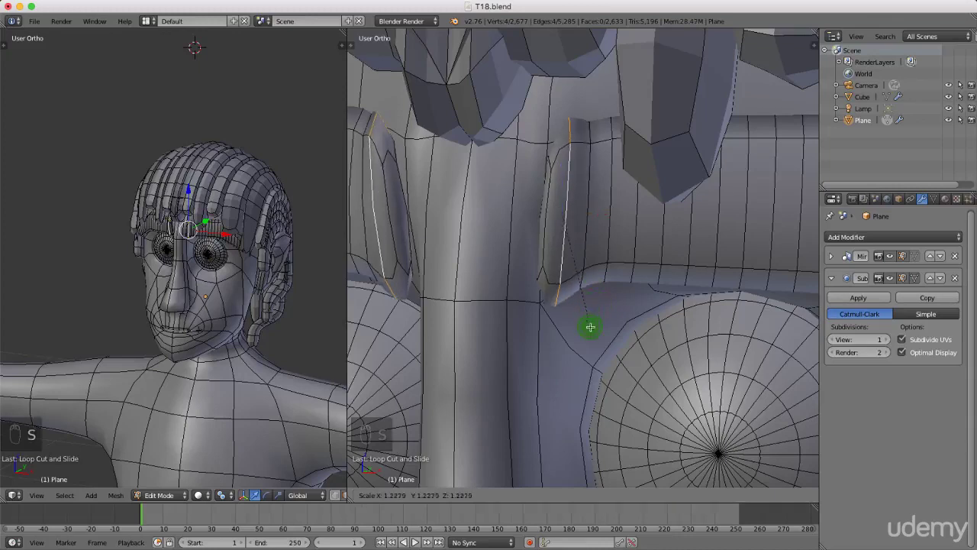
left_click(589, 323)
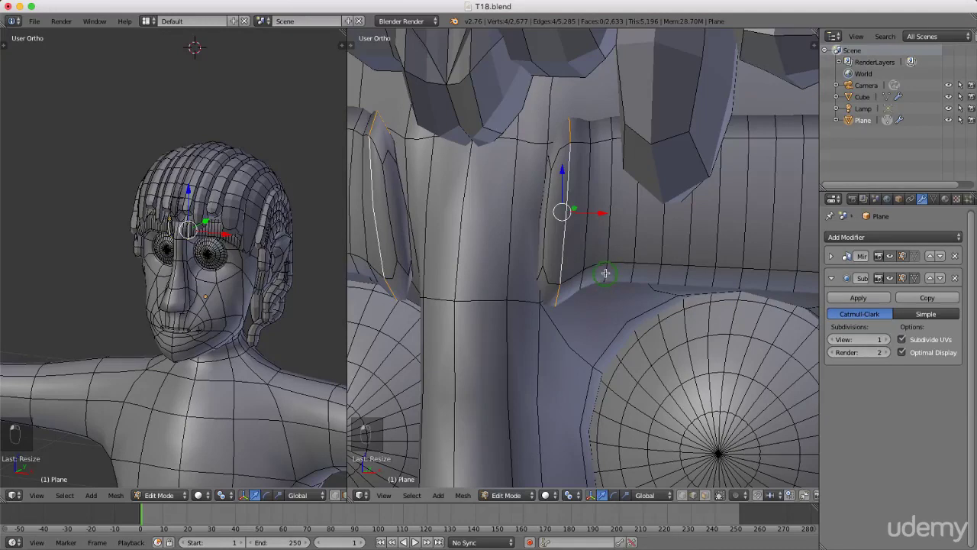
Step: Scale up the next two alternate eyebrow edge loops, the first to about 1.34 and the second to about 1.23
right_click(605, 274, "alt")
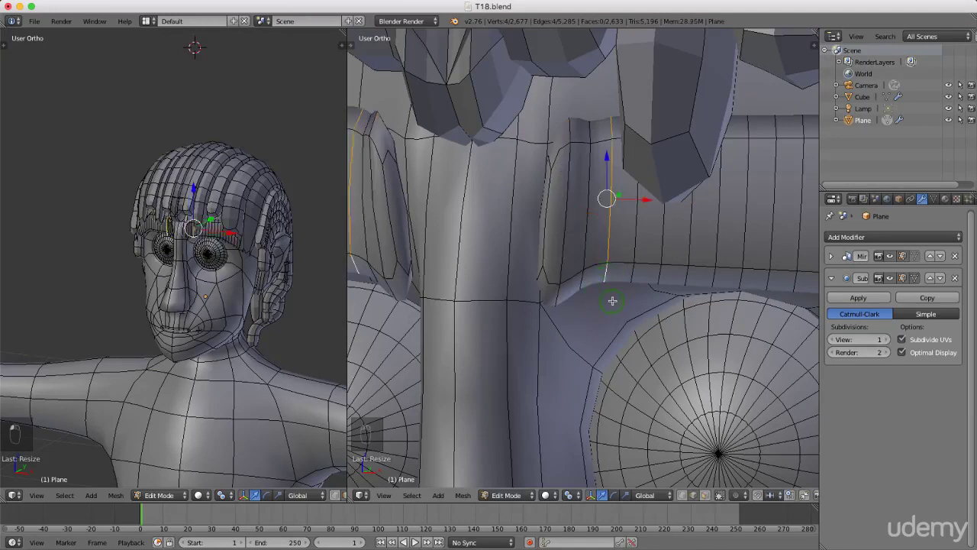
key("s")
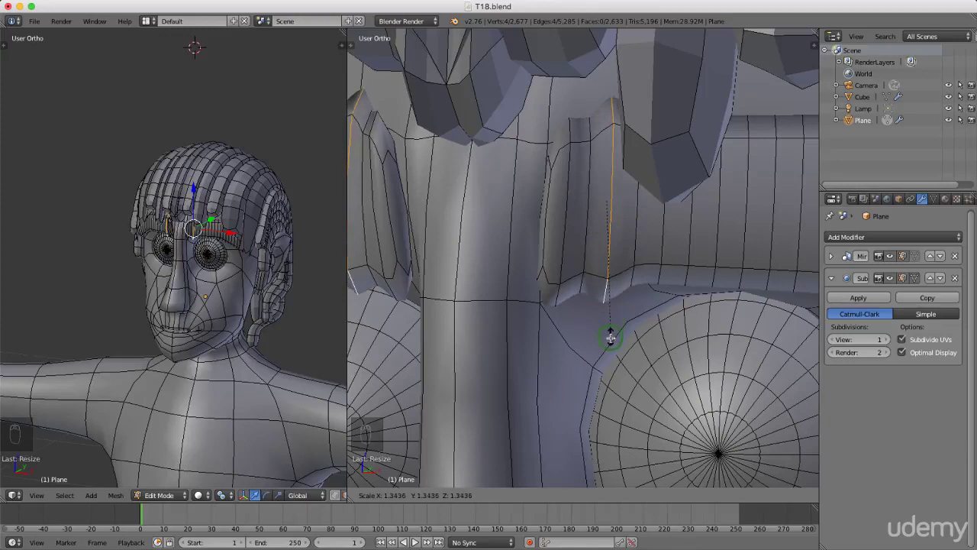
left_click(610, 337)
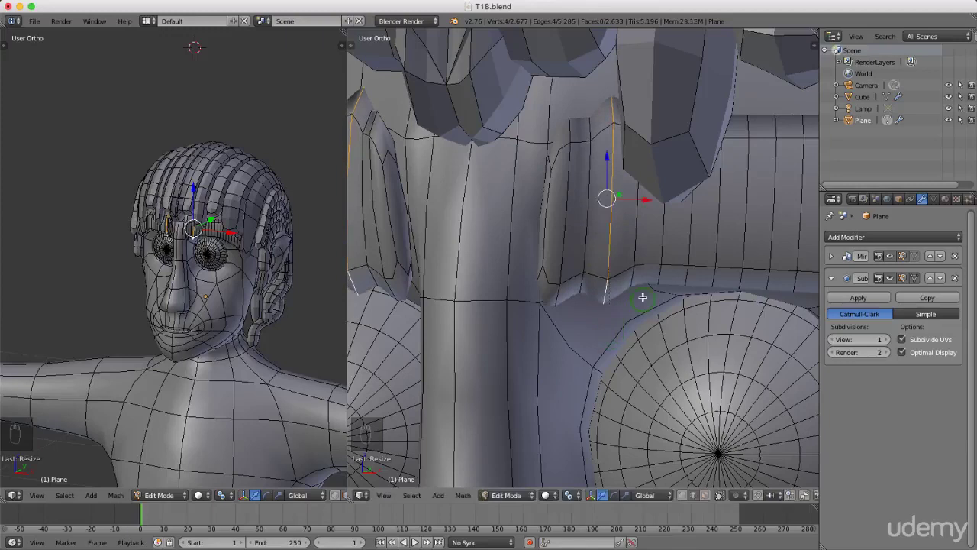
right_click(662, 252, "alt")
key("s")
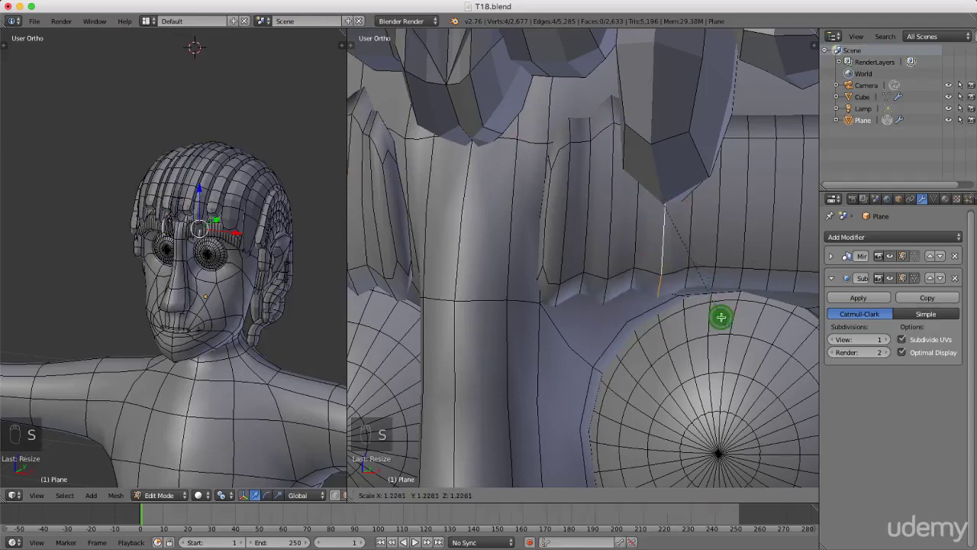
left_click(720, 312)
Step: Scale the next alternate eyebrow edge loop, above the inner part of the eye, up to about 1.2
scroll(686, 271, "down", 3)
scroll(650, 271, "up", 2)
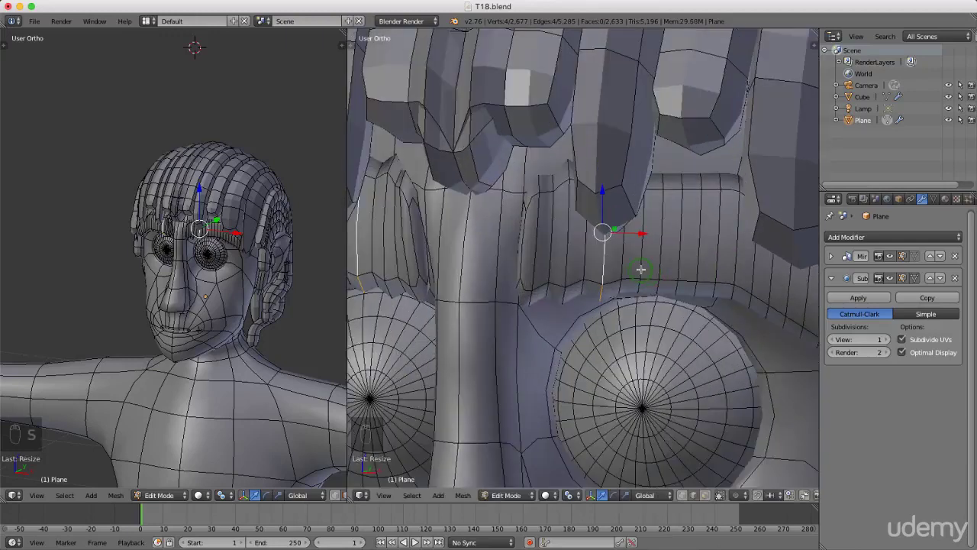
right_click(641, 267)
key("s")
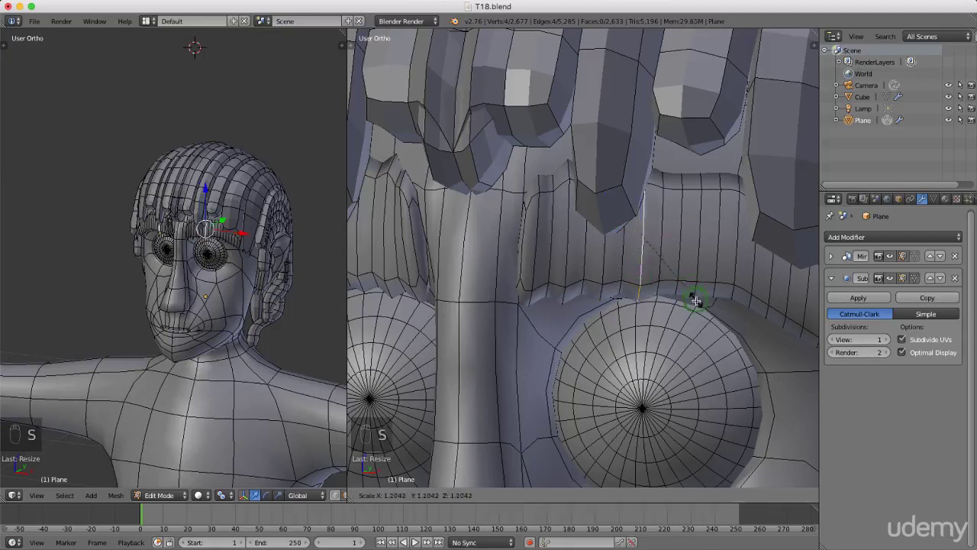
left_click(695, 299)
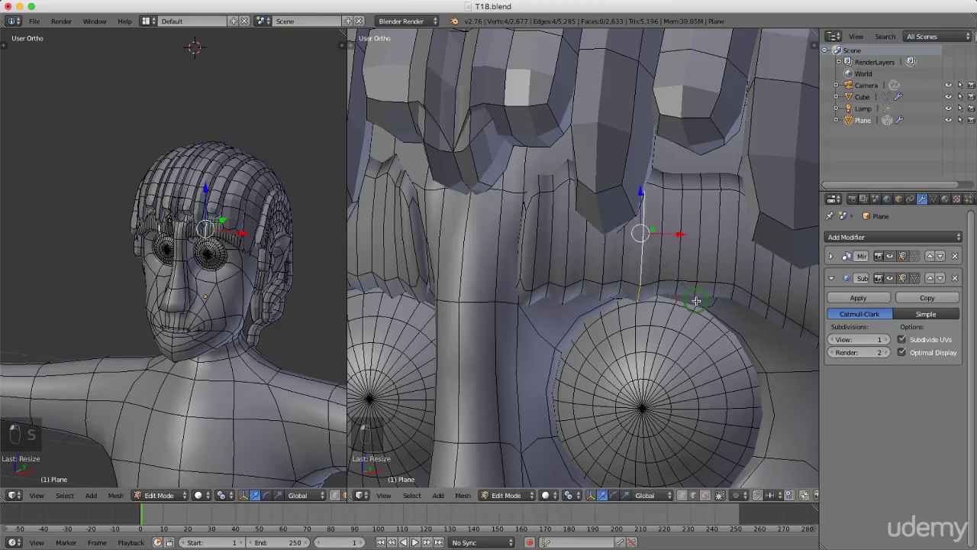
Step: Scale up the next two alternate eyebrow edge loops above the outer part of the eye, the second to about 1.23
left_click(679, 259)
key("s")
left_click(717, 273)
left_click(717, 268)
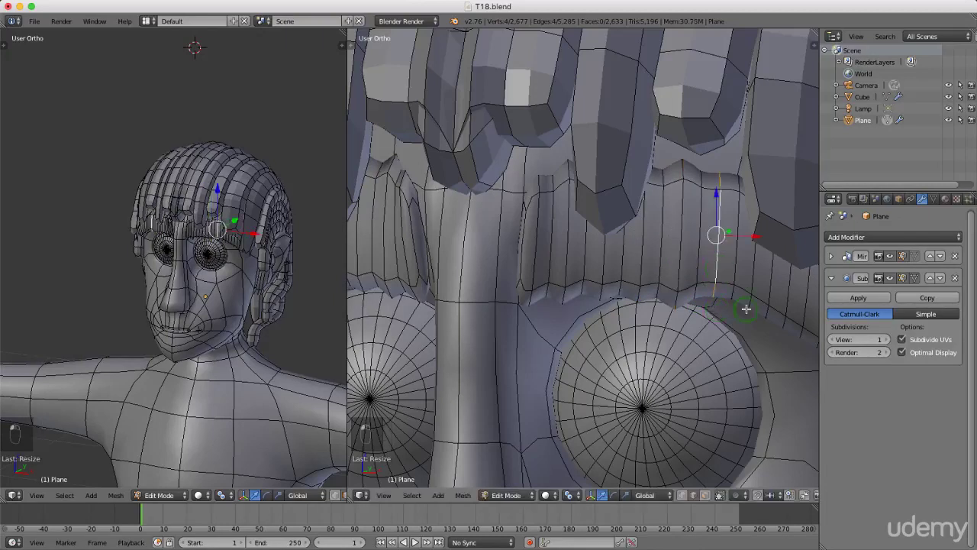
key("s")
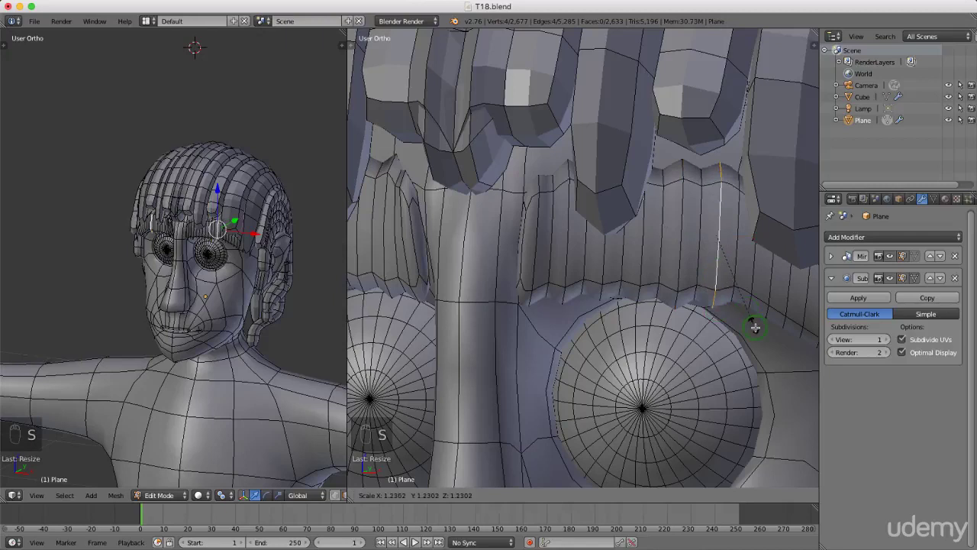
left_click(638, 301)
Step: Scale the next alternate edge loop, where the eyebrow bends down past the eye, up to about 1.17
scroll(721, 305, "down", 3)
scroll(731, 301, "up", 2)
left_click(689, 282)
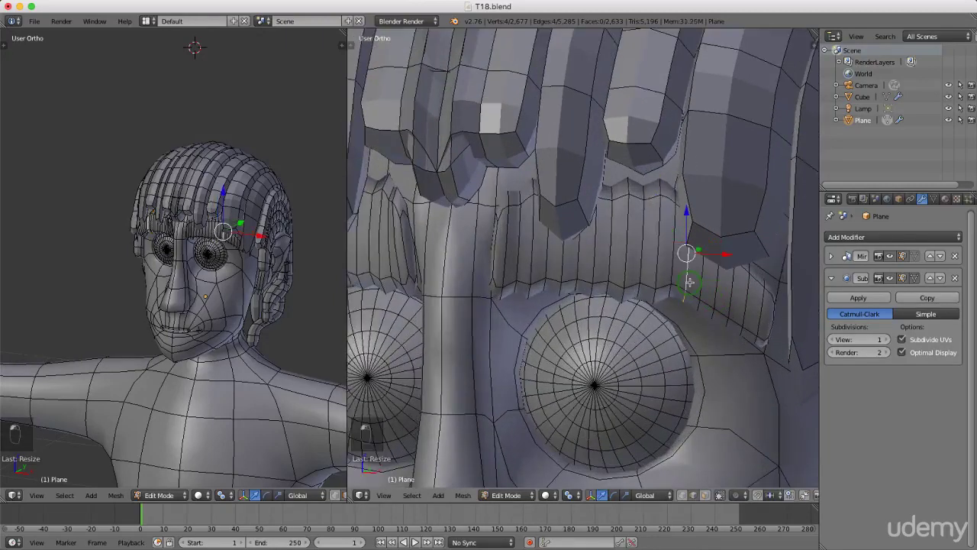
key("s")
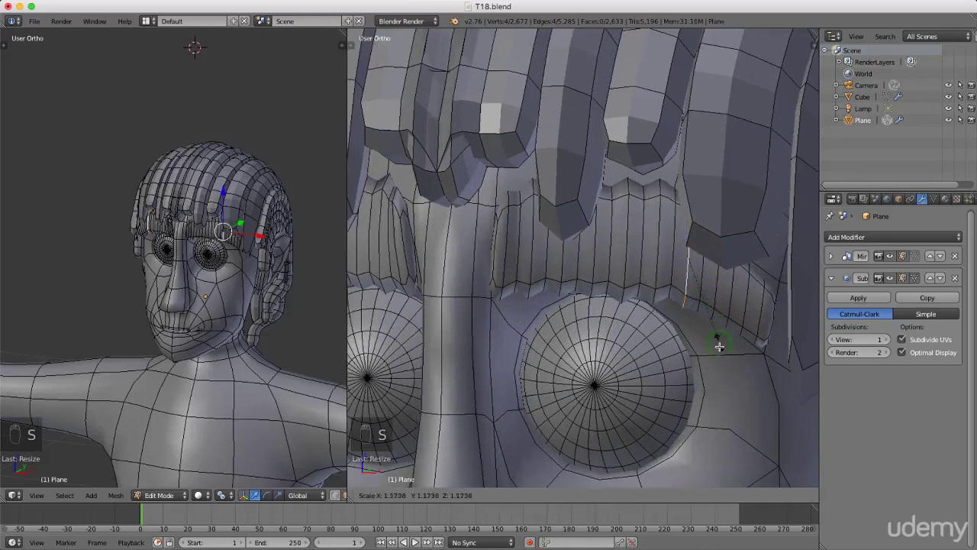
left_click(718, 325)
Step: Scale up the last two alternate edge loops at the eyebrow's outer tail, the final one to about 1.21
right_click(717, 294)
key("s")
left_click(730, 364)
right_click(744, 313)
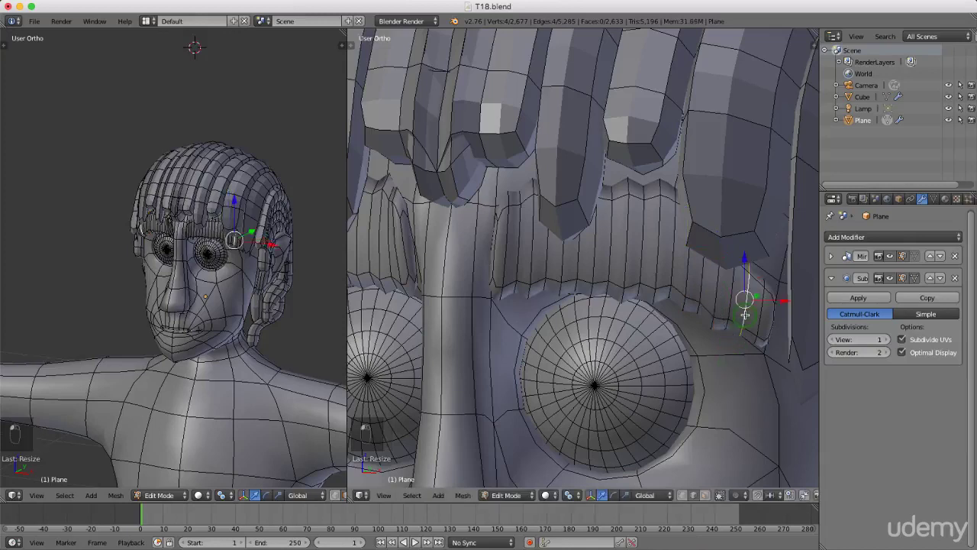
key("s")
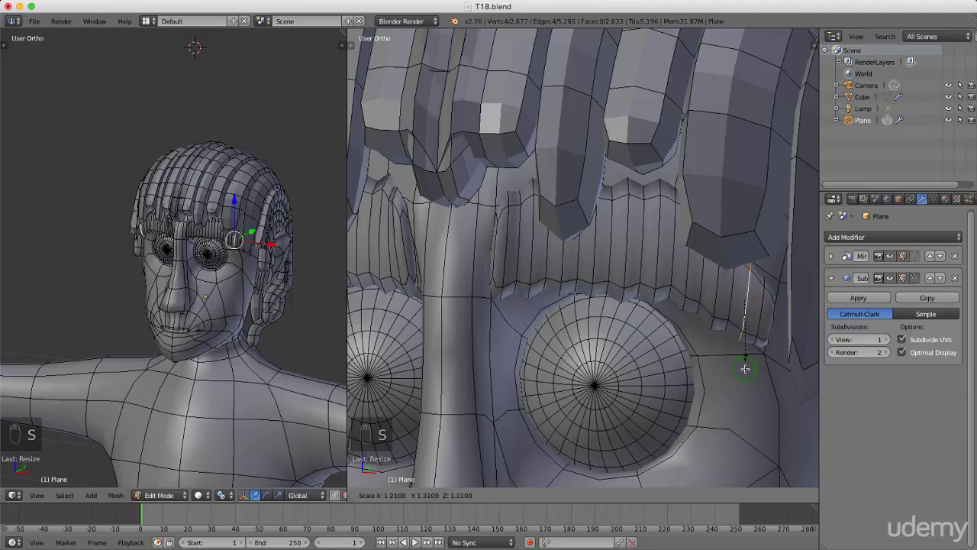
left_click(744, 370)
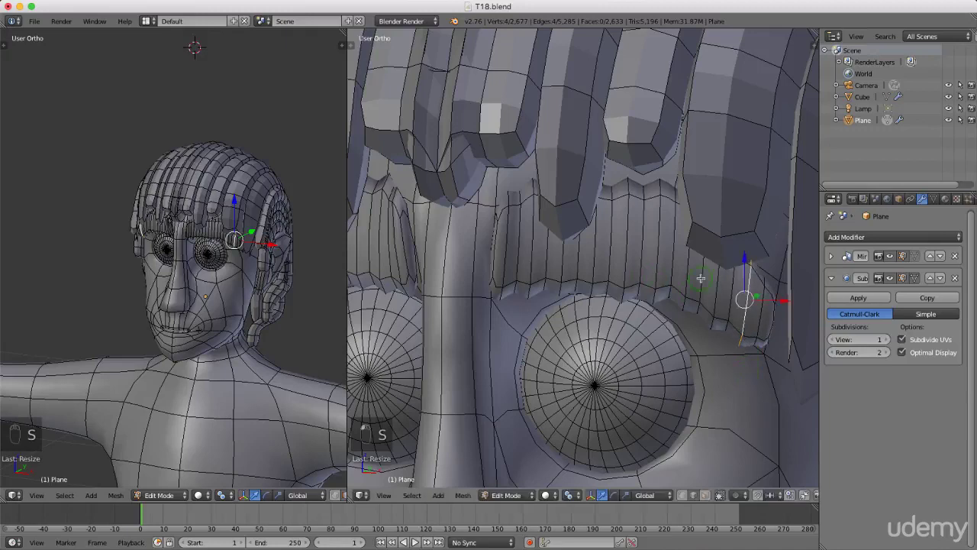
Step: Select the whole linked eyebrow and flatten it along the Z axis to about 0.87 of its height
key("l")
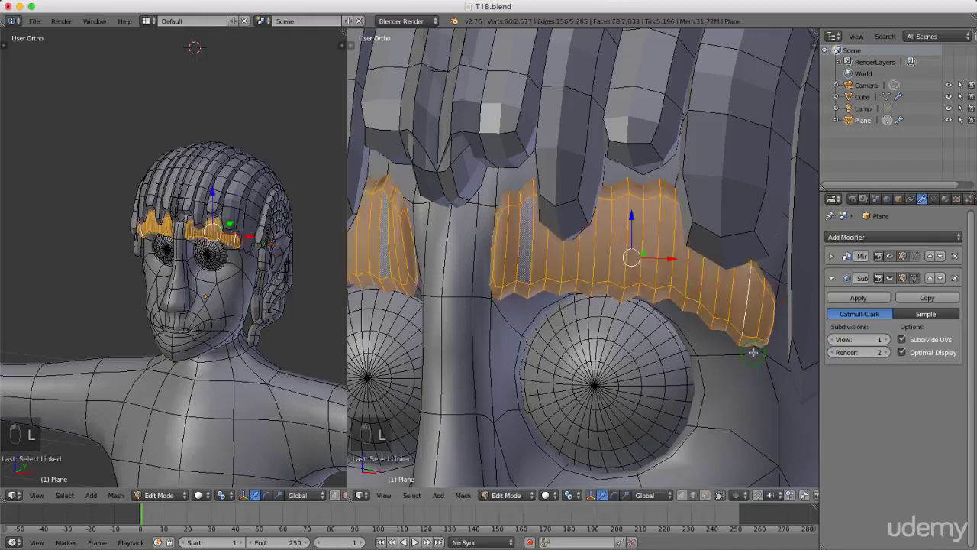
key("s")
key("z")
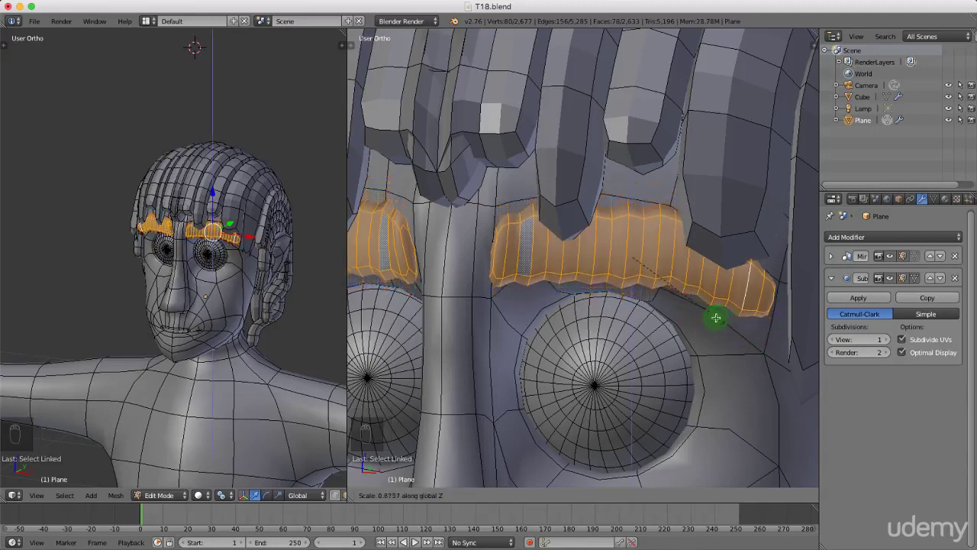
left_click(717, 334)
Step: In face select mode, select the three temple and cheek faces in front of the ear and duplicate them in place
scroll(721, 335, "down", 2)
scroll(720, 336, "down", 4)
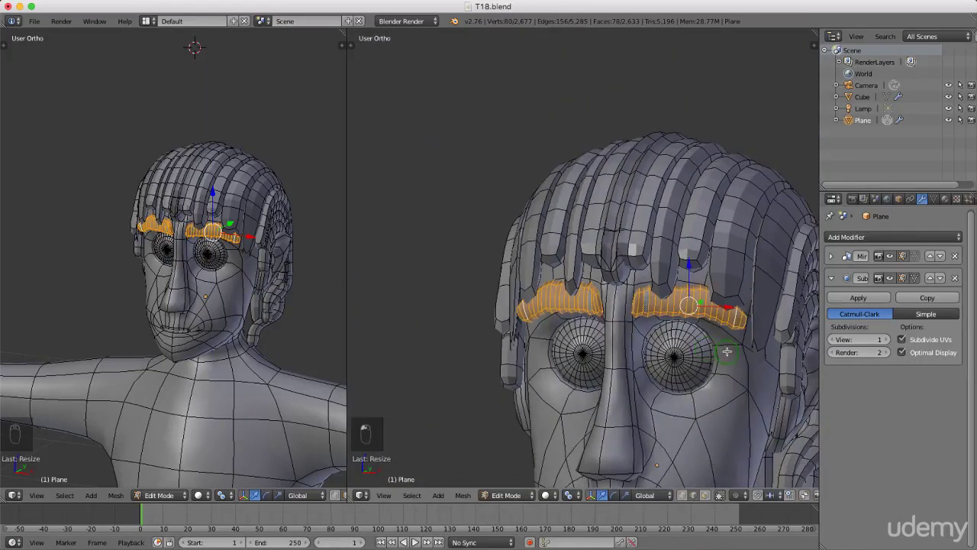
key("KP_1")
scroll(711, 312, "down", 1)
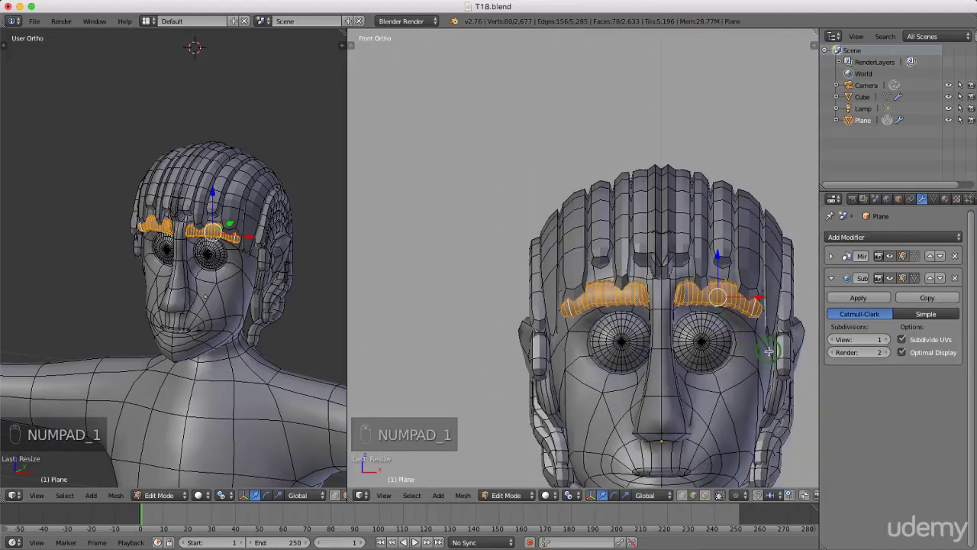
middle_click_drag(763, 343, 682, 308, "shift")
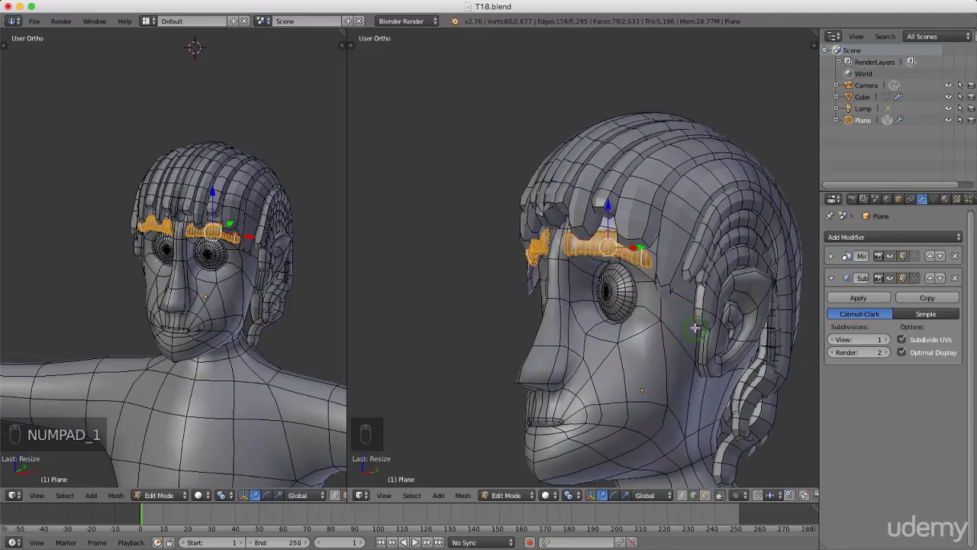
key("ctrl+Tab")
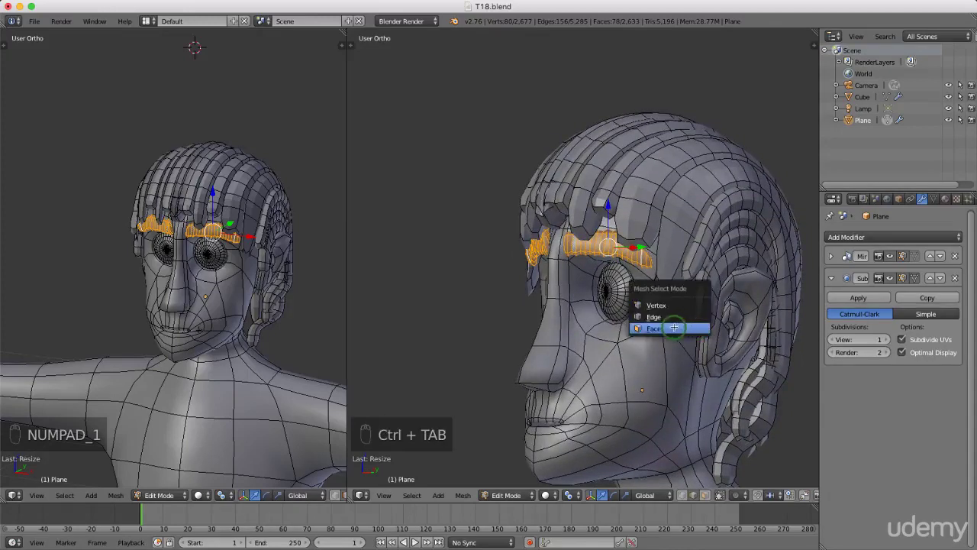
left_click(691, 303)
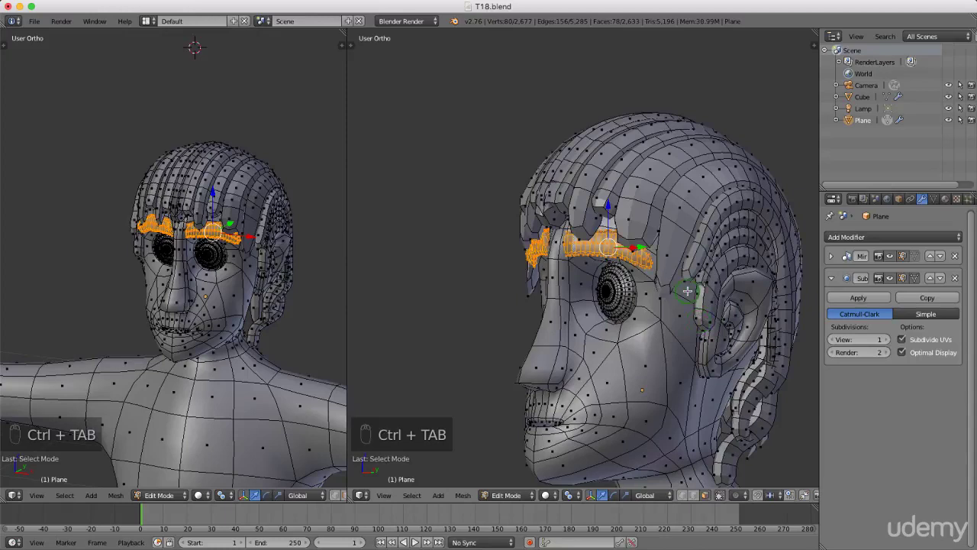
right_click(687, 291)
right_click(683, 326, "shift")
right_click(683, 365, "shift")
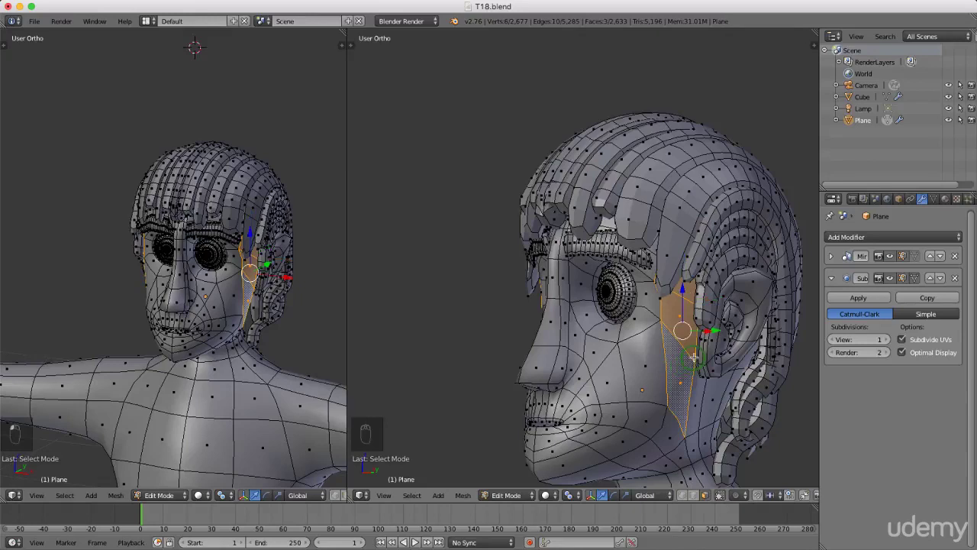
key("shift+d")
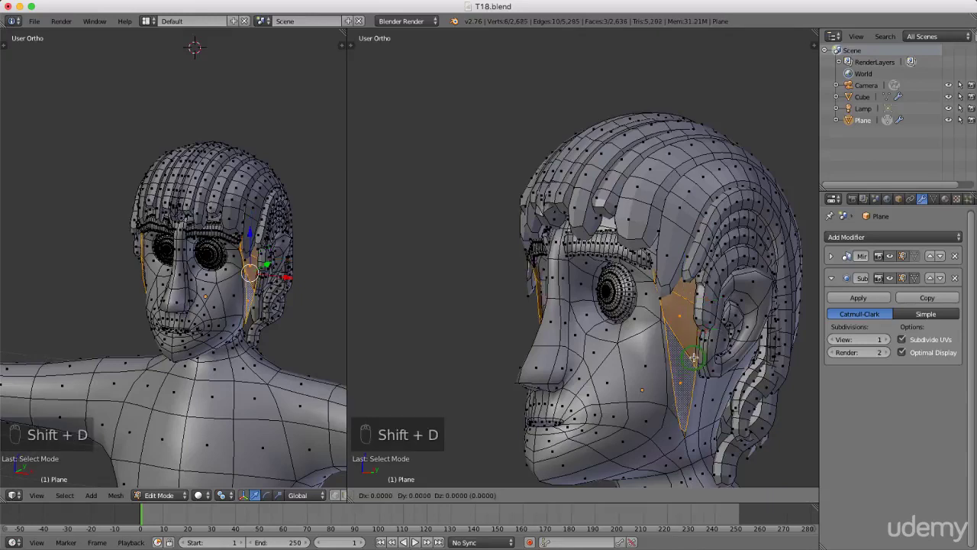
right_click(692, 358)
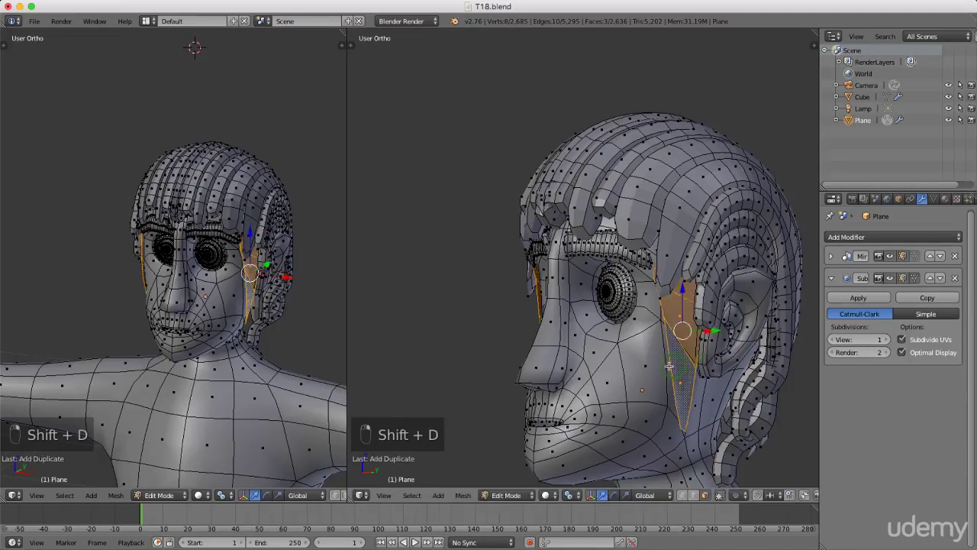
Step: Extrude the duplicated sideburn faces outward by about 0.0165, judging the thickness from the front view
scroll(214, 259, "up", 2)
scroll(268, 270, "up", 2)
key("KP_1")
scroll(317, 265, "up", 1)
key("e")
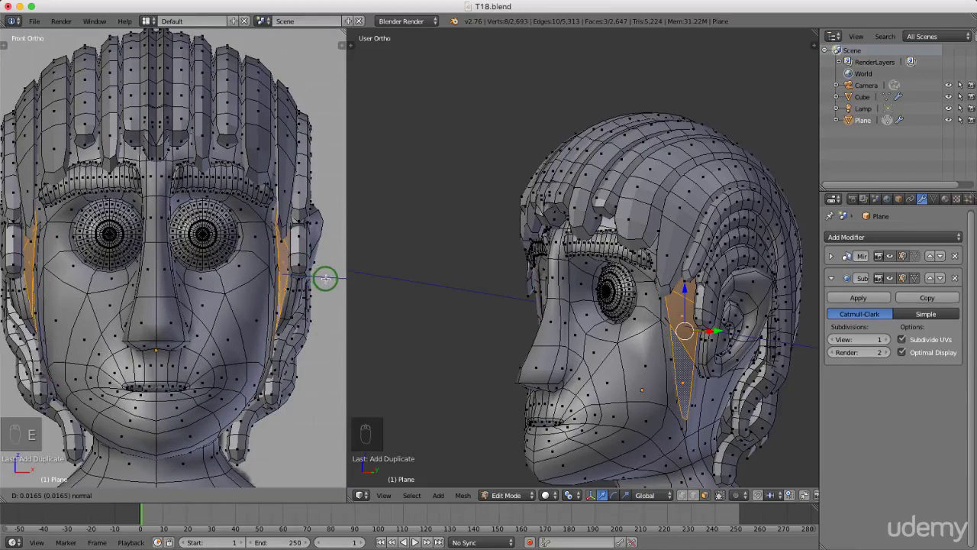
left_click(325, 278)
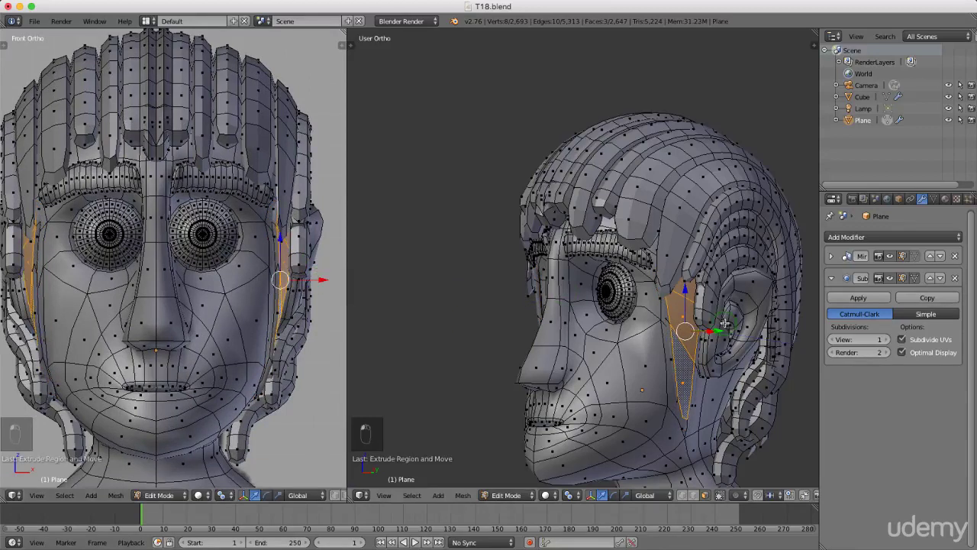
Step: Add six evenly spaced vertical loop cuts along the length of the sideburn without sliding them
middle_click_drag(721, 324, 637, 332)
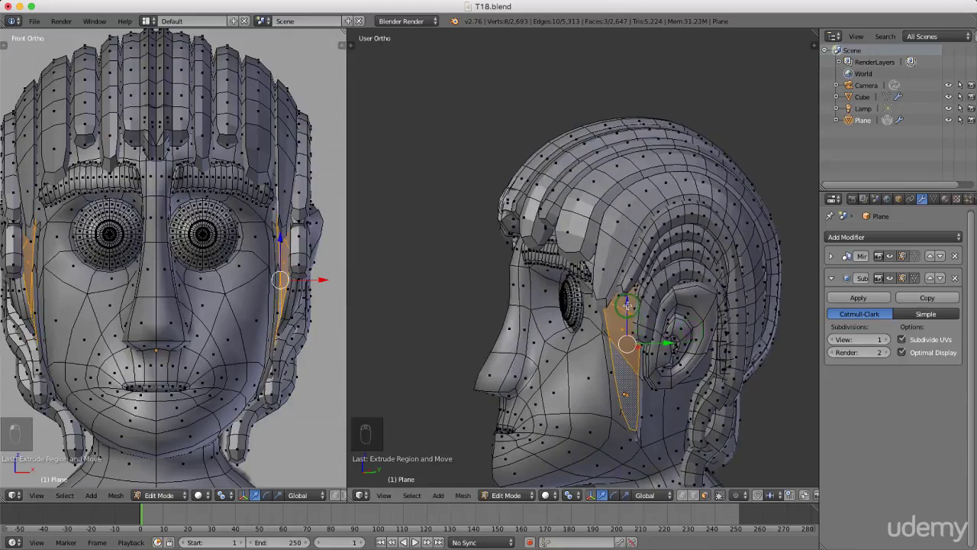
key("ctrl+e")
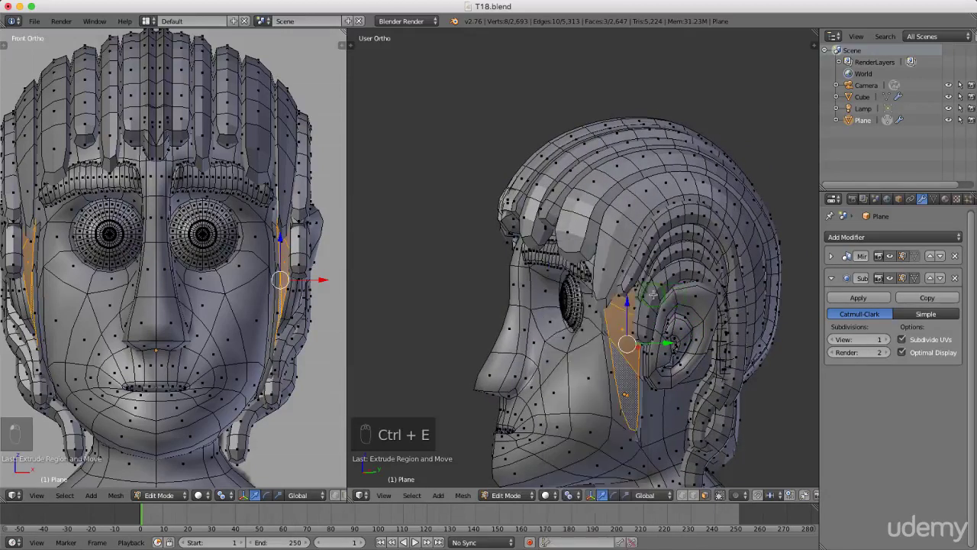
key("ctrl+r")
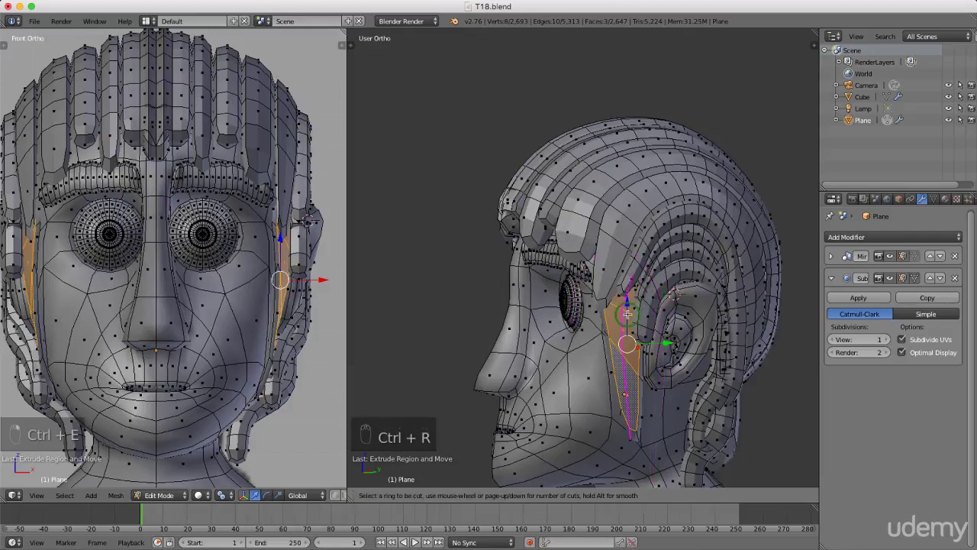
scroll(625, 313, "up", 1)
scroll(626, 313, "up", 1)
scroll(626, 313, "up", 1)
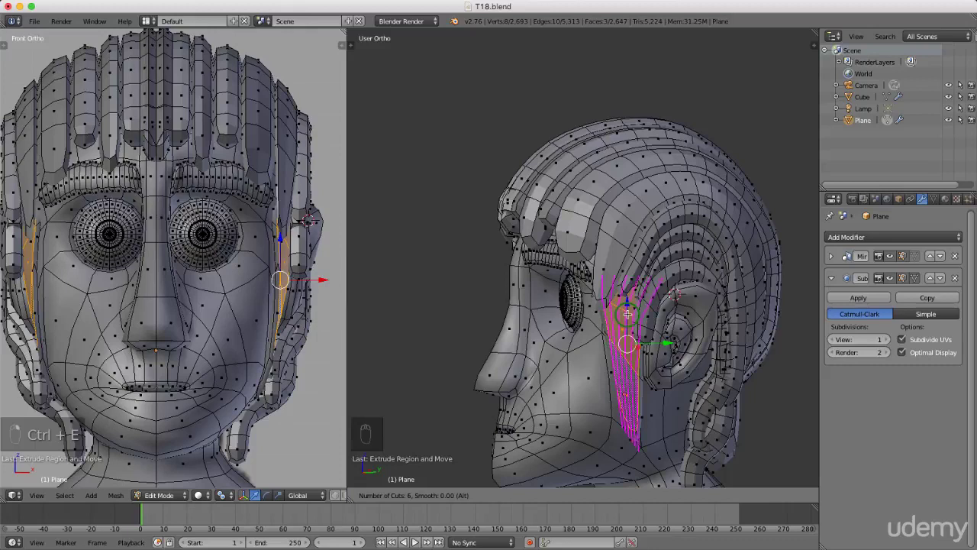
left_click(626, 313)
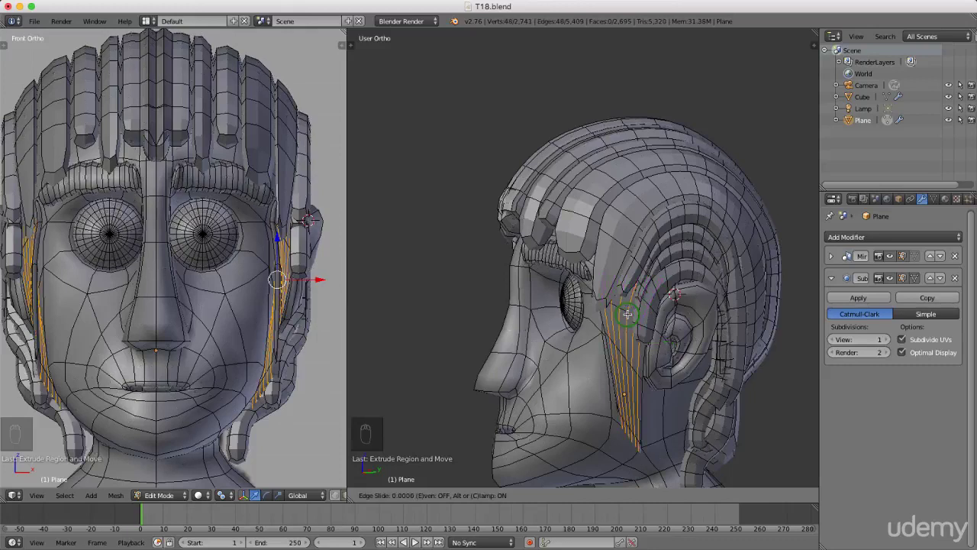
left_click(627, 314)
Step: Scale up the sideburn's edge loop nearest the ear slightly, and the next alternate loop to about 1.2
scroll(633, 431, "up", 5)
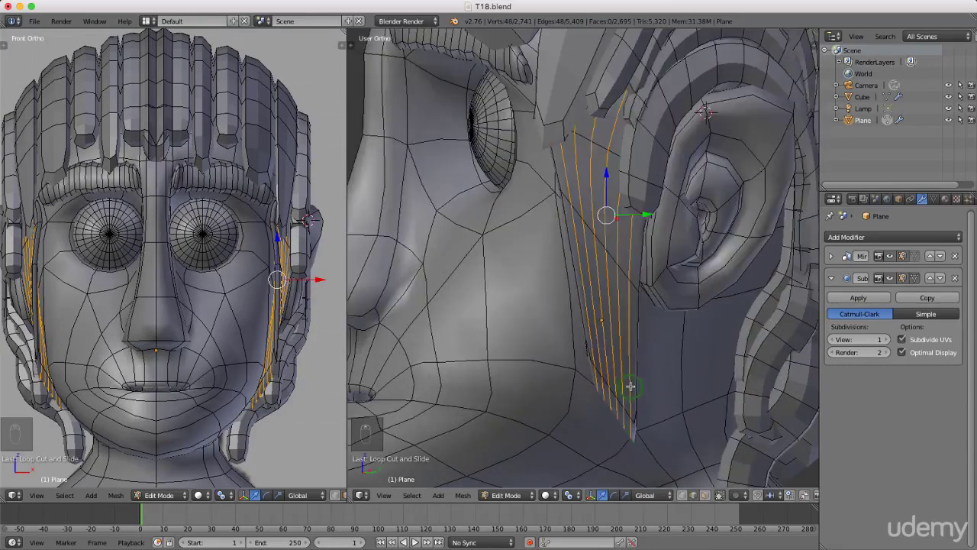
right_click(631, 385, "alt")
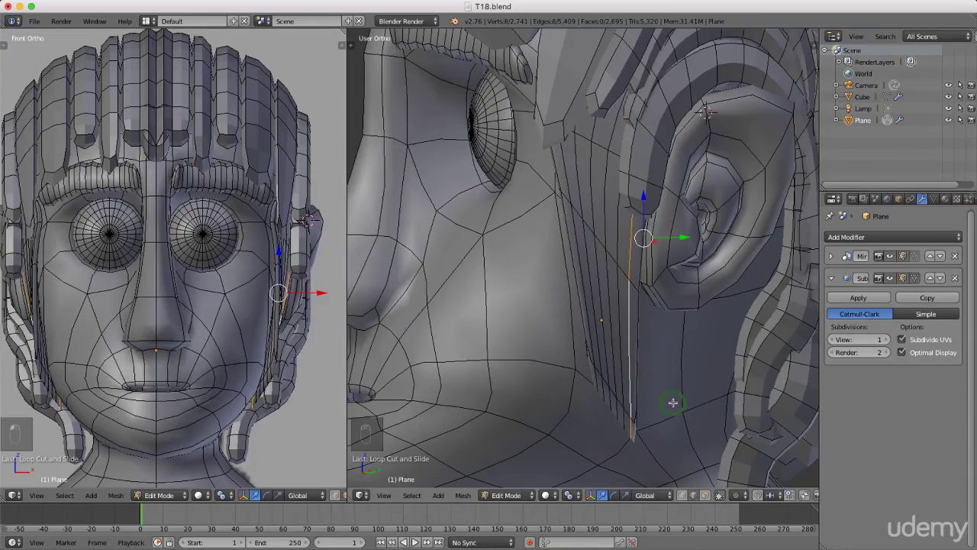
key("s")
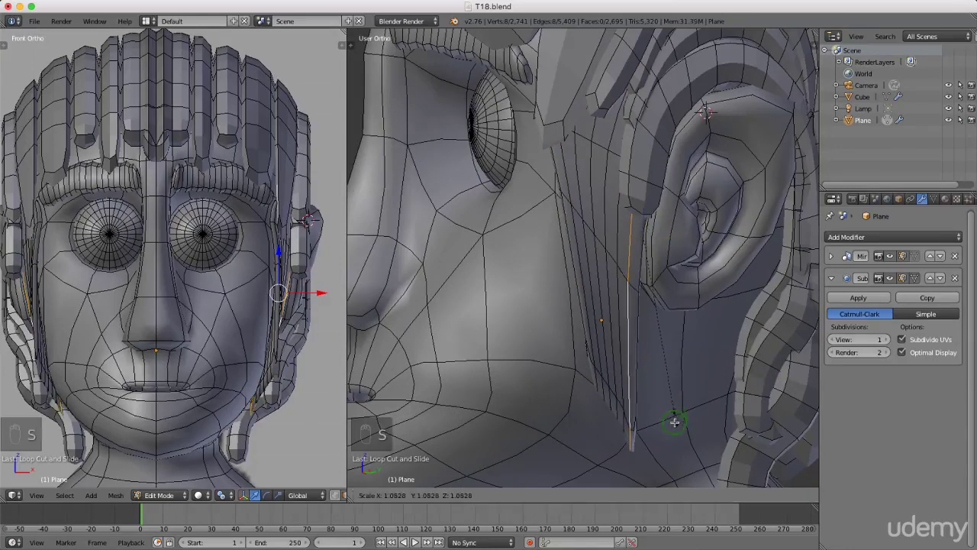
left_click(630, 423)
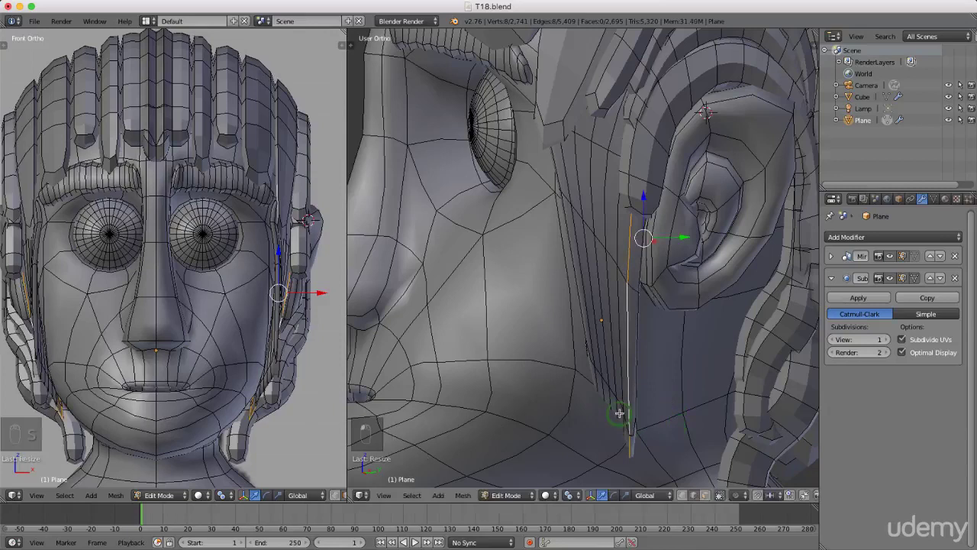
right_click(616, 403, "alt")
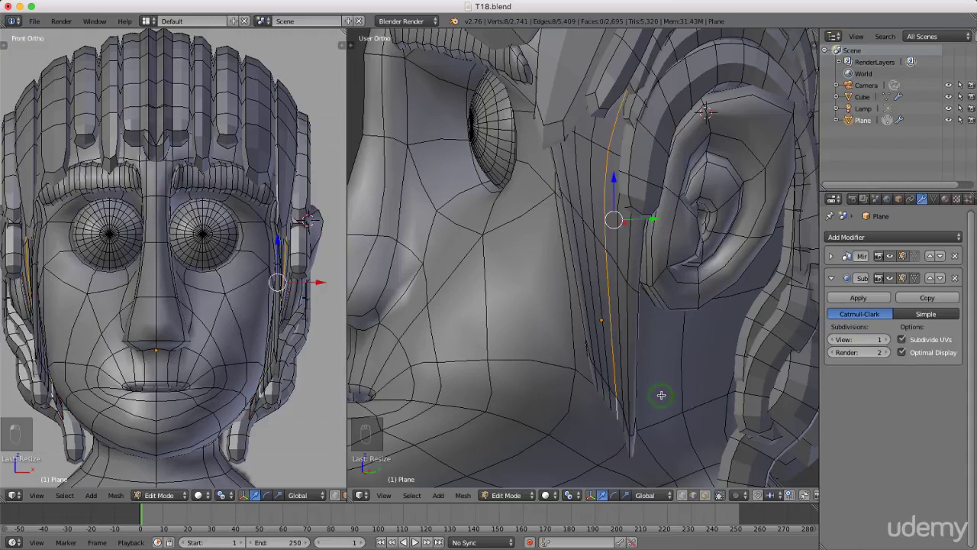
key("s")
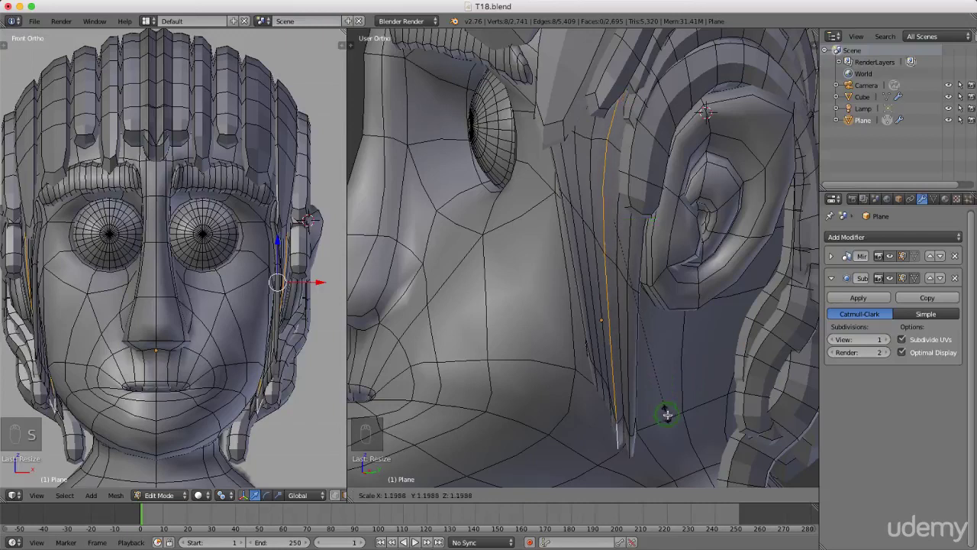
left_click(647, 402)
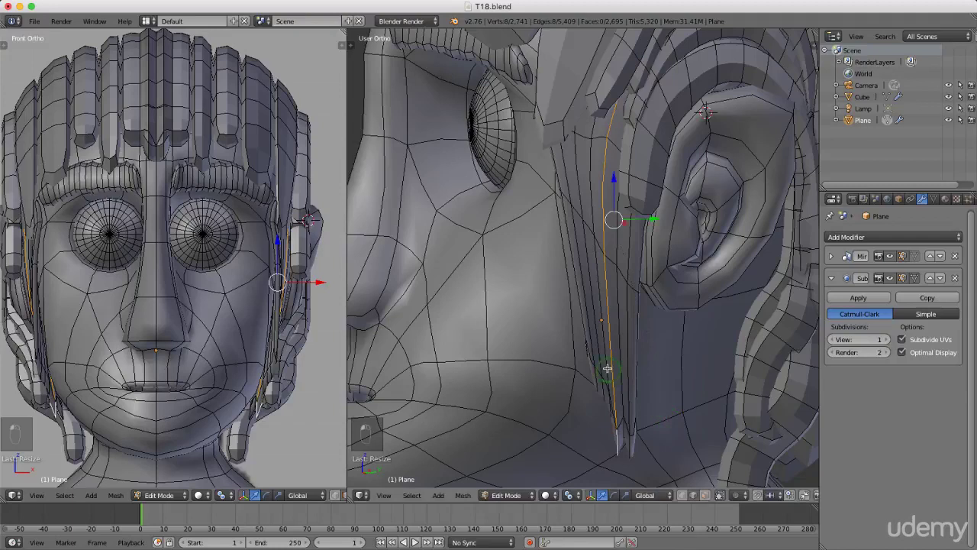
Step: Select the next alternate sideburn edge loop toward the cheek and scale it up slightly
right_click(601, 359, "alt")
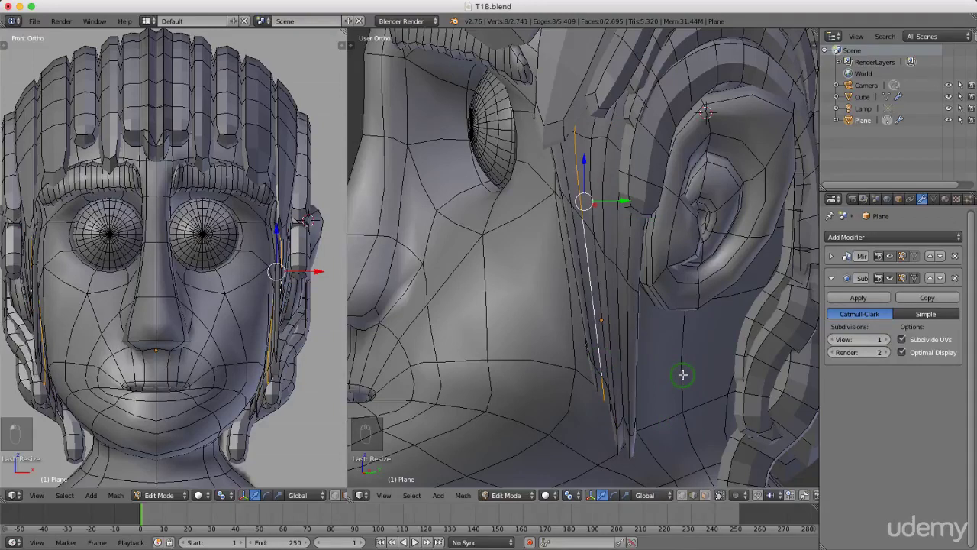
key("s")
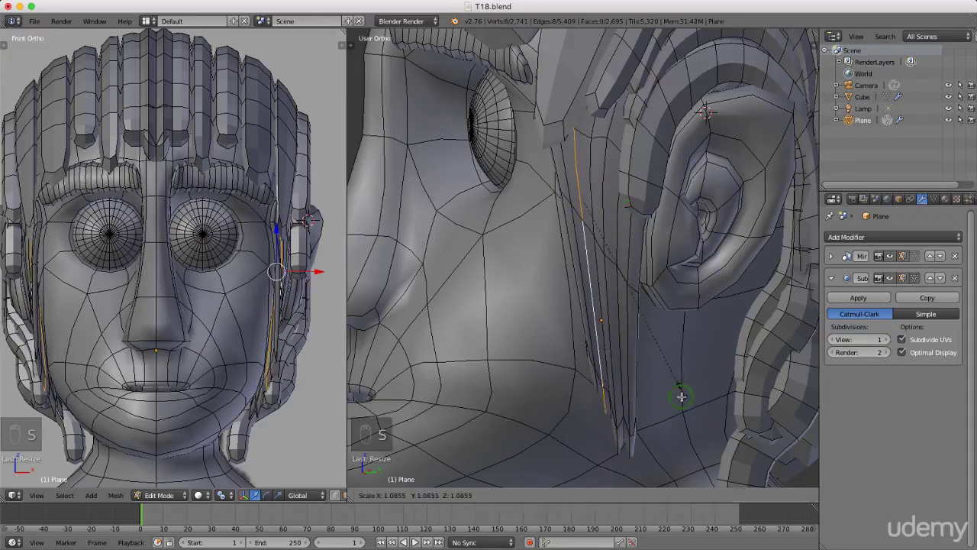
right_click(590, 361)
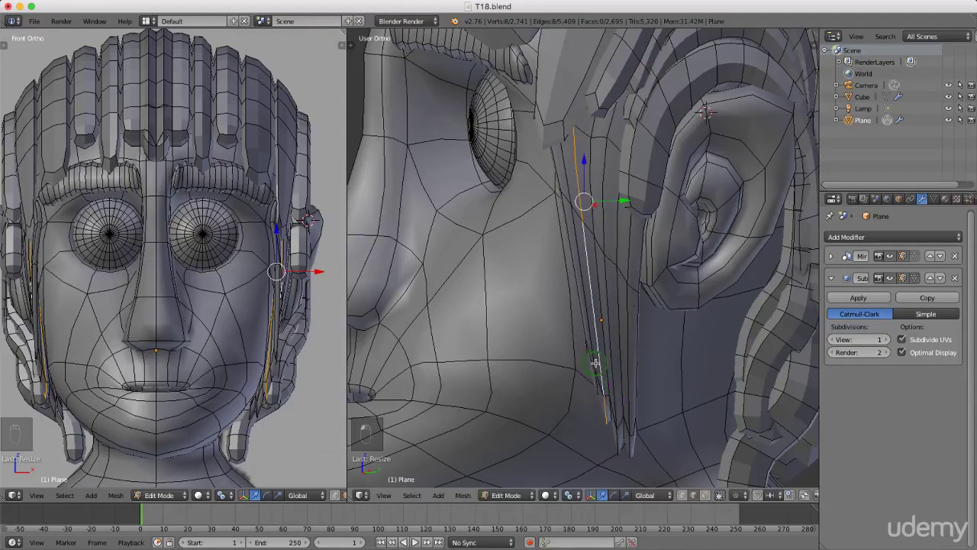
middle_click_drag(603, 364, 615, 367)
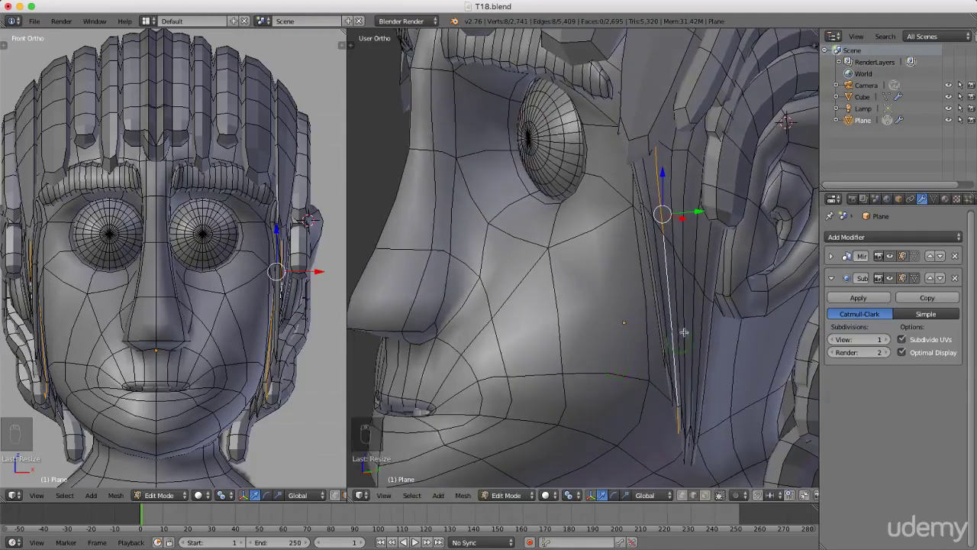
Step: Select the sideburn's remaining edge loop toward the cheek and inspect the sideburn's shape from different angles
scroll(664, 276, "up", 2)
key("super")
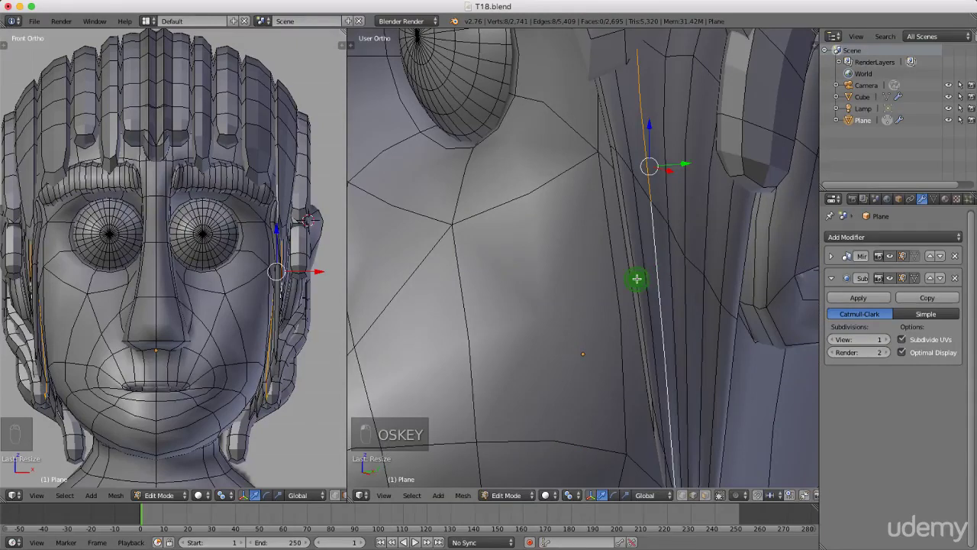
right_click(637, 280, "alt")
scroll(645, 348, "down", 2)
middle_click_drag(641, 327, 685, 358)
scroll(685, 358, "down", 2)
mouse_move(667, 307)
middle_mouse_down()
mouse_move(654, 331)
mouse_move(610, 294)
mouse_move(602, 299)
mouse_move(660, 294)
middle_mouse_up()
Step: Rip the mesh apart along the wrist edge loop in the front view, leaving the split edges in place
key("KP_1")
scroll(629, 275, "down", 4)
scroll(668, 302, "down", 1)
middle_click_drag(668, 302, 562, 283, "shift")
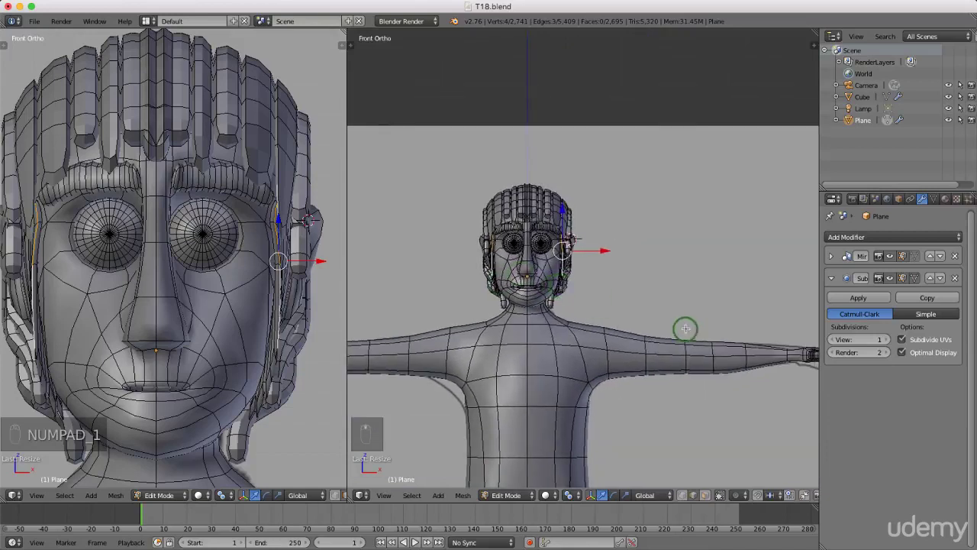
middle_click_drag(646, 311, 709, 296, "shift")
key("KP_1")
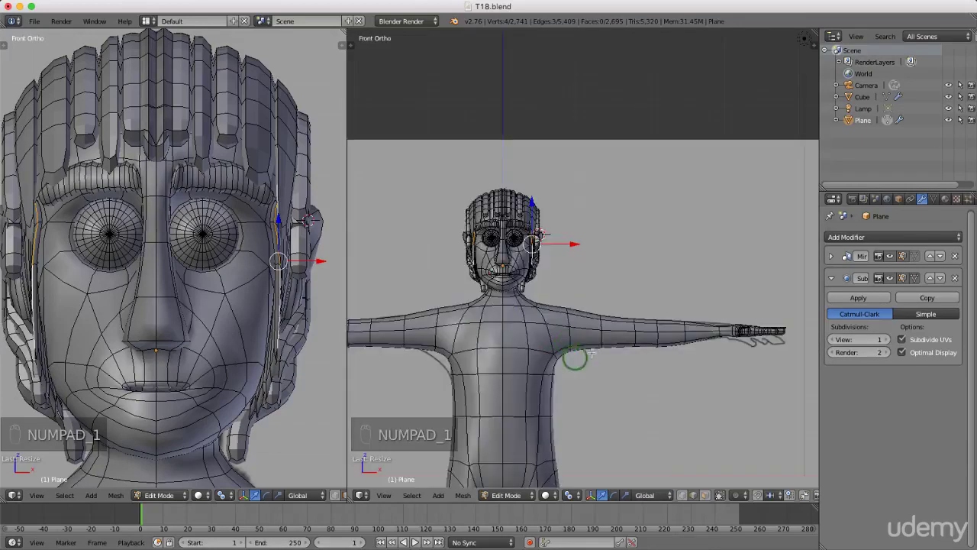
scroll(564, 314, "up", 2)
scroll(572, 305, "down", 2)
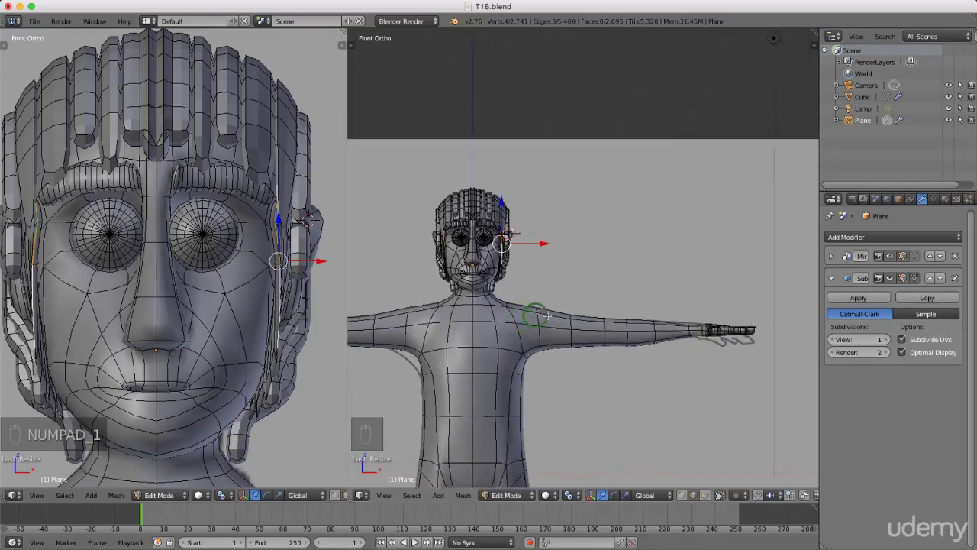
scroll(690, 321, "up", 5)
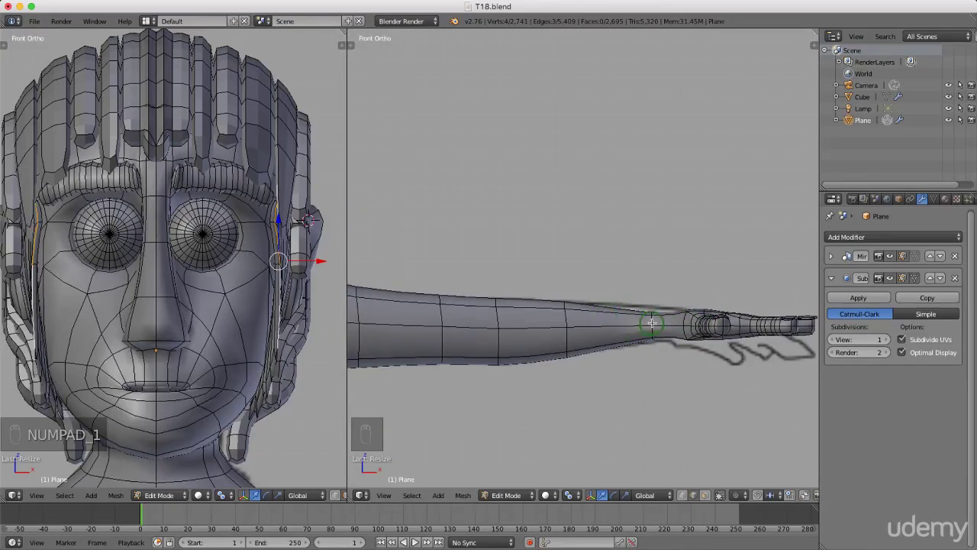
left_click(652, 320)
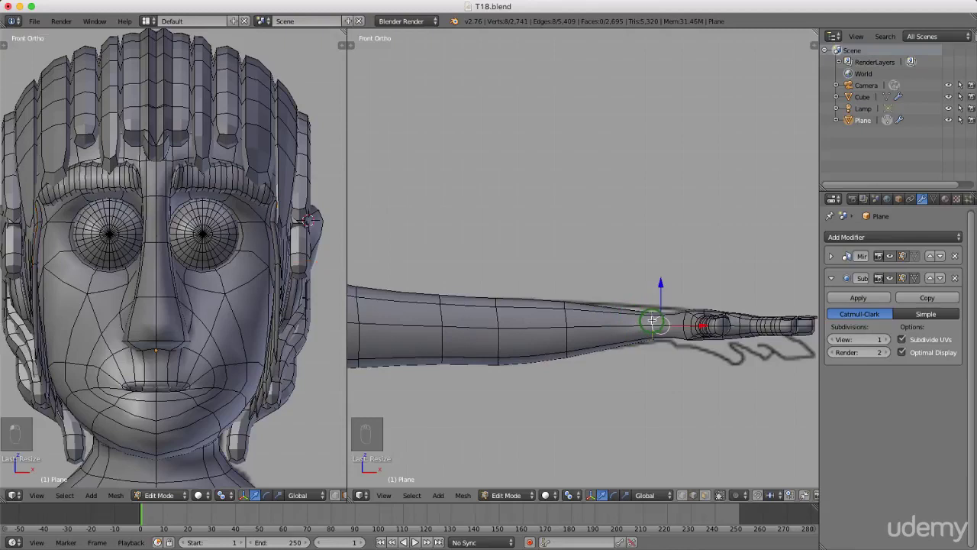
key("v")
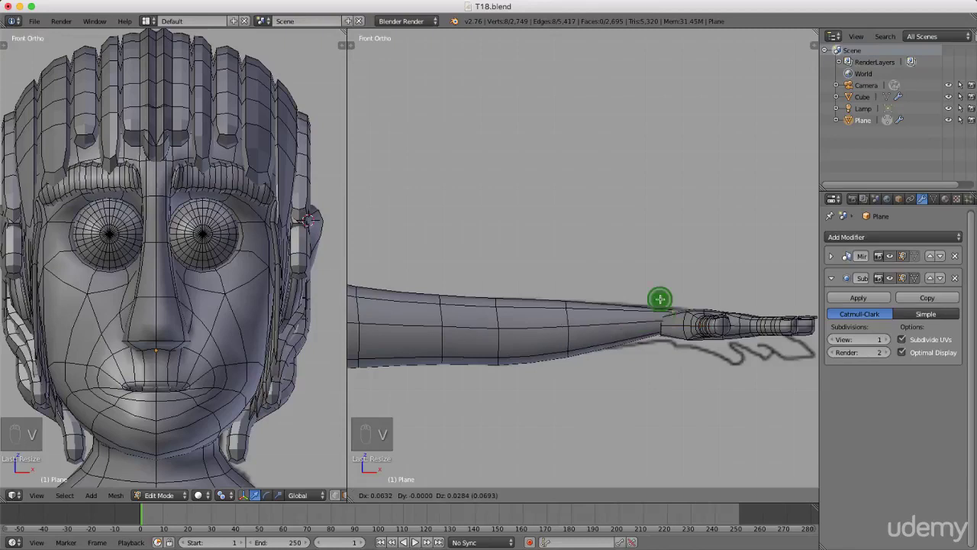
right_click(660, 298)
scroll(683, 302, "up", 1)
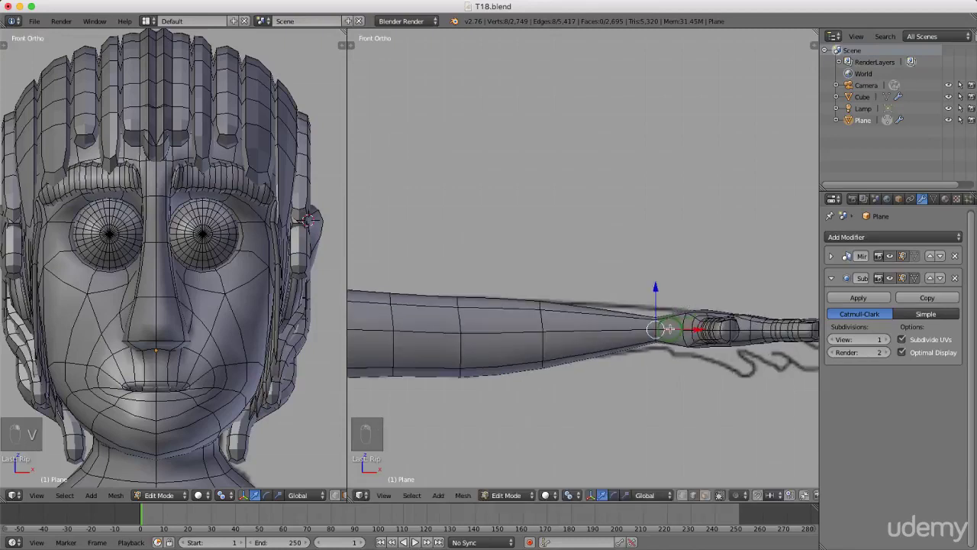
scroll(676, 325, "up", 1)
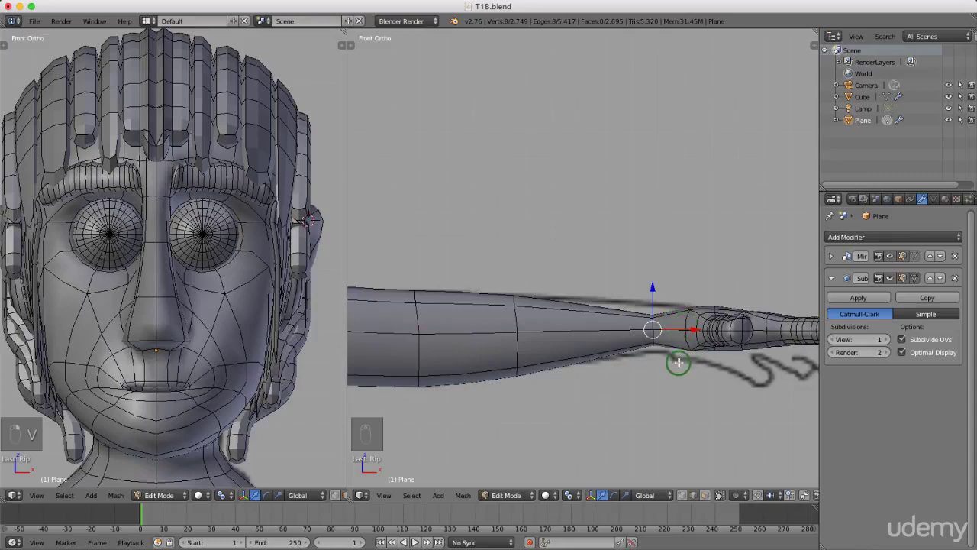
Step: Scale up the forearm's open end loop slightly and move it about 0.009 along the X axis toward the hand
key("s")
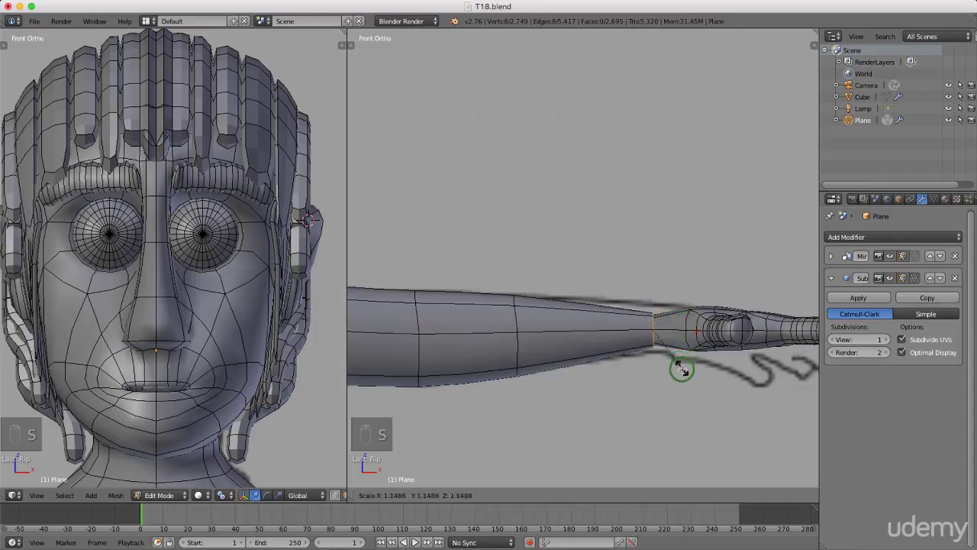
left_click(684, 372)
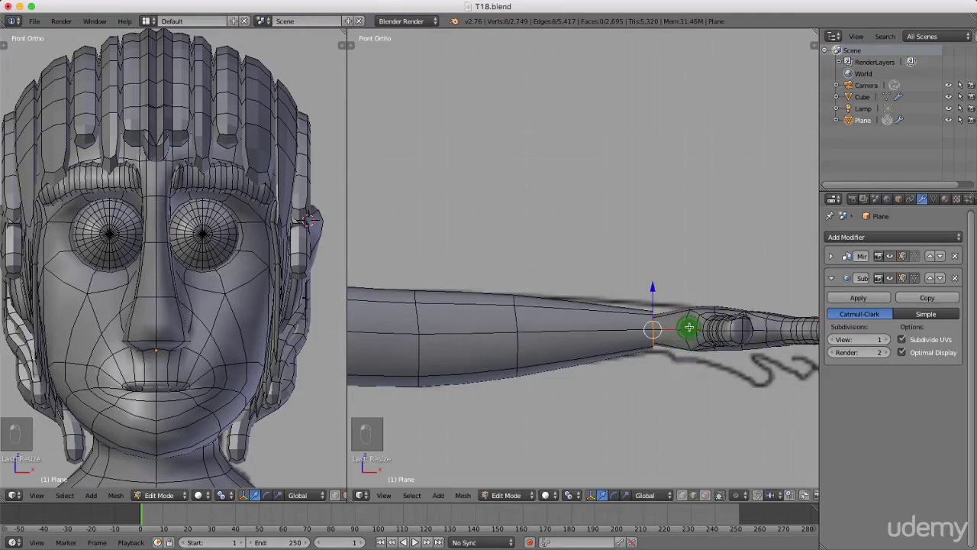
key("g")
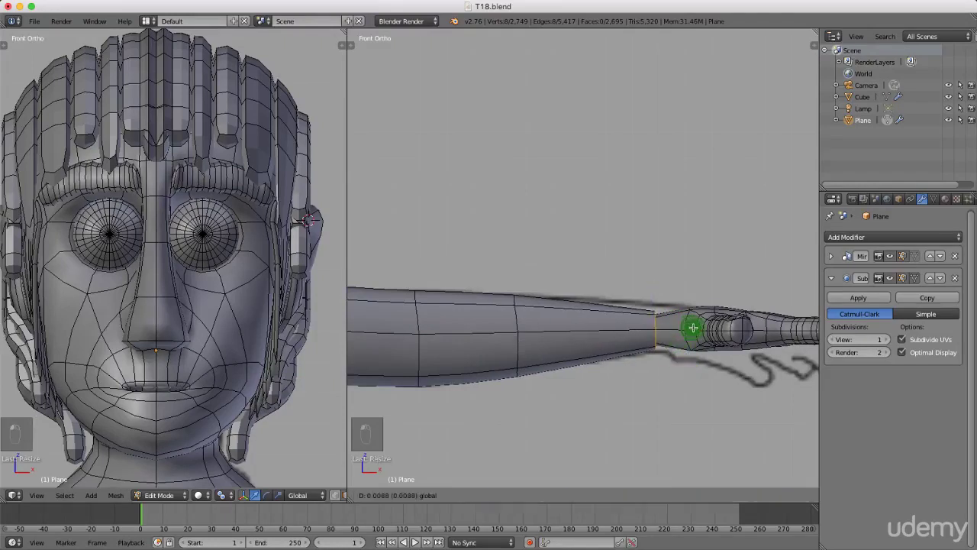
left_click(654, 327)
Step: In wireframe shading, extrude the hand's open wrist loop about 0.045 into the forearm and scale it to about 1.14
scroll(653, 326, "up", 1)
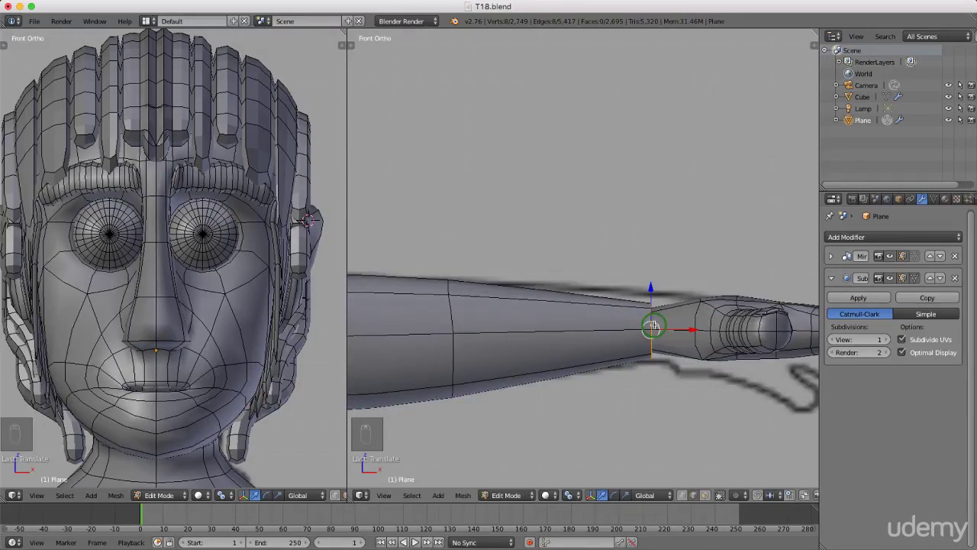
key("z")
left_click(744, 321)
scroll(638, 323, "up", 5)
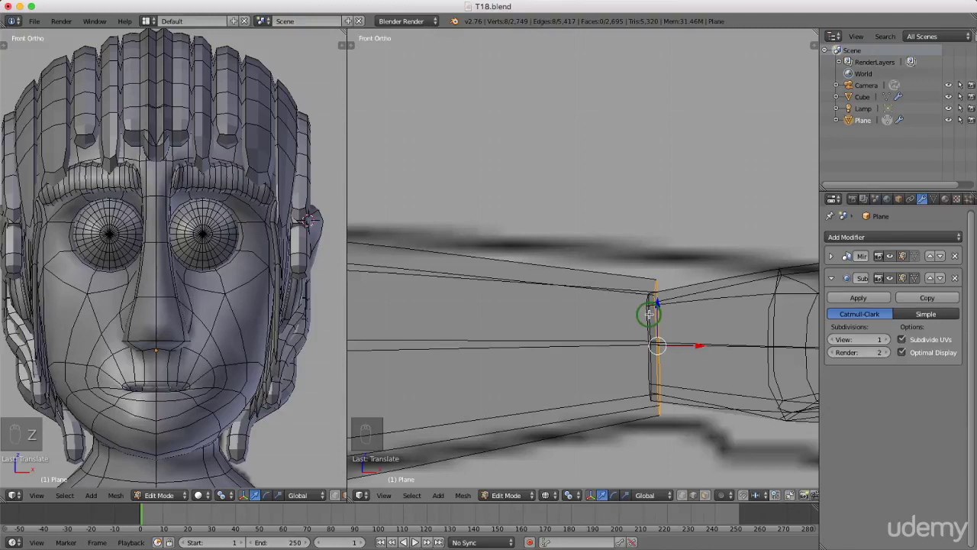
right_click(647, 313, "alt")
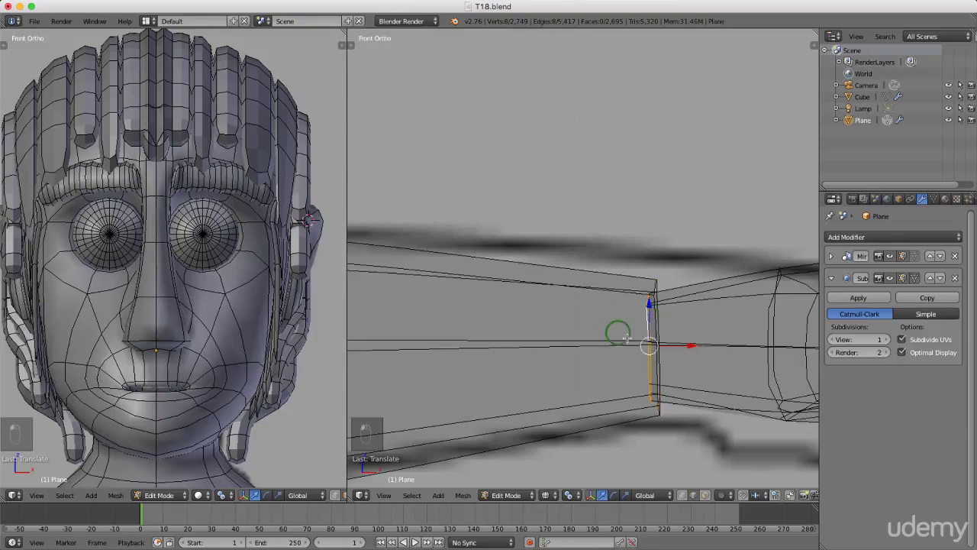
key("e")
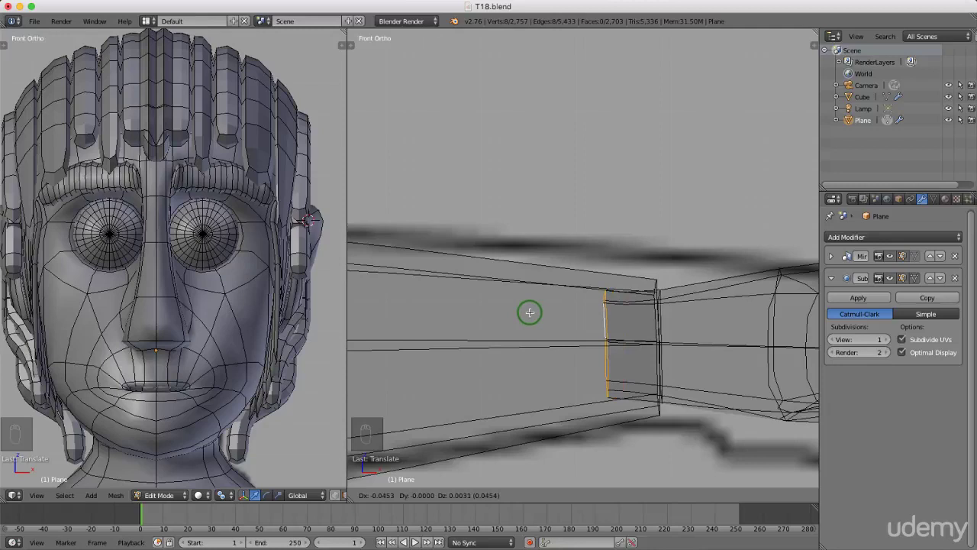
left_click(528, 312)
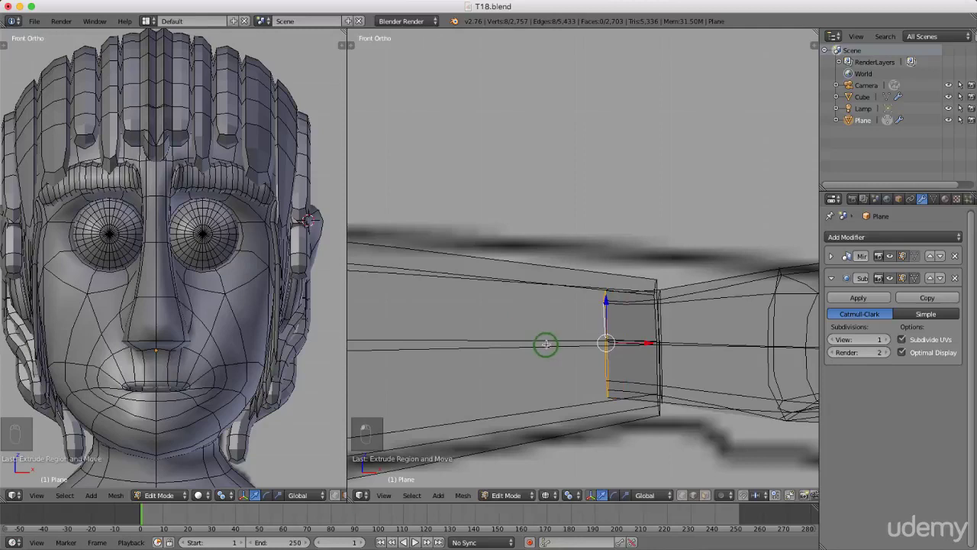
key("s")
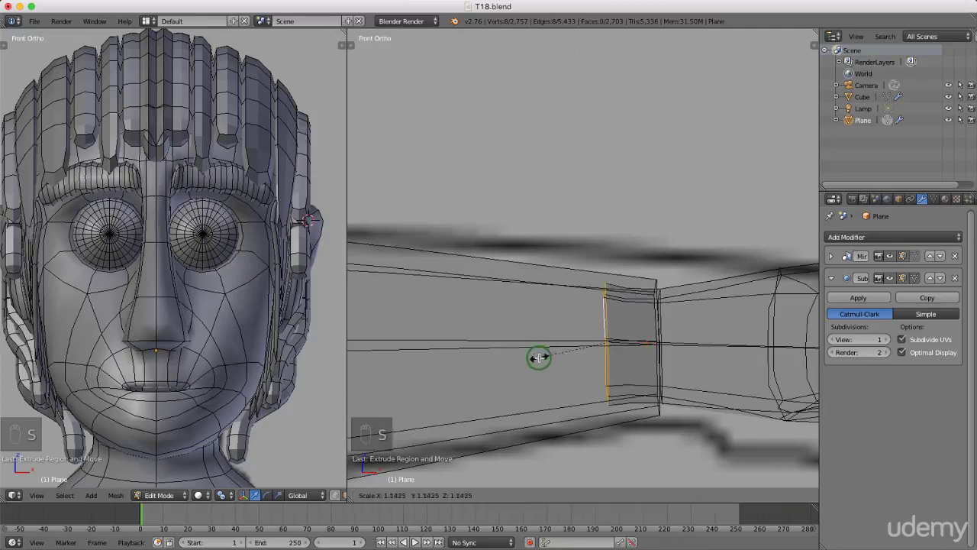
left_click(534, 354)
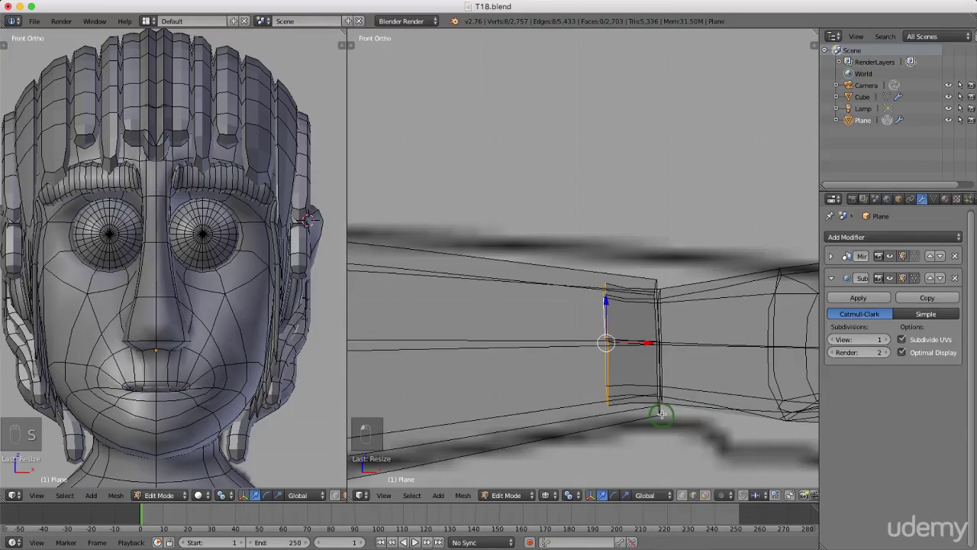
Step: In solid shading, extrude the forearm's open end loop slightly toward the hand and scale it up as a cuff rim
right_click(660, 412, "alt")
scroll(675, 419, "down", 2)
key("z")
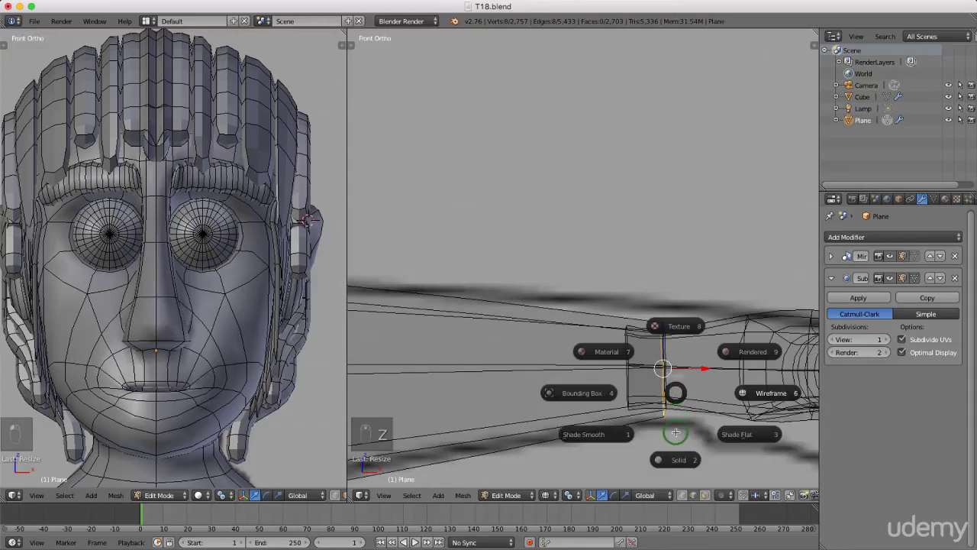
left_click(677, 460)
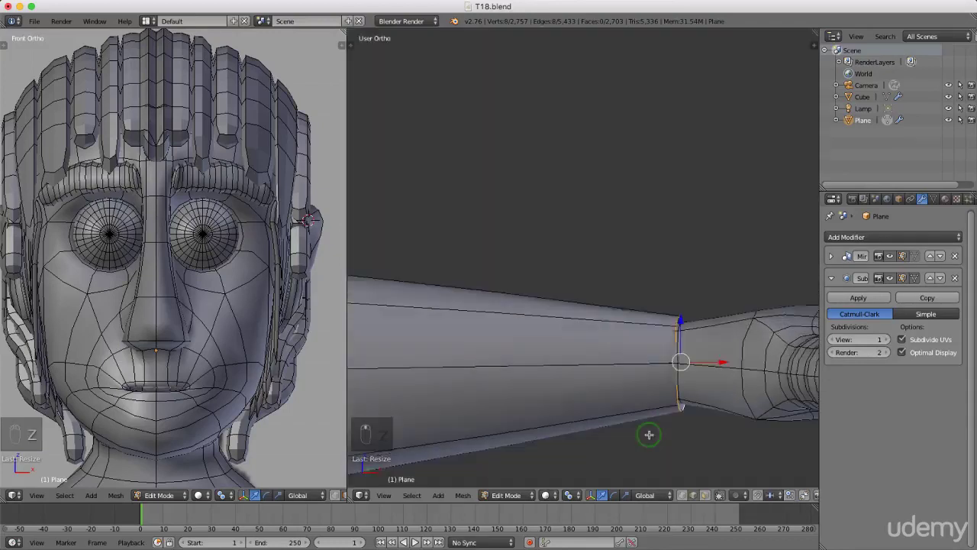
middle_click_drag(647, 432, 638, 433)
key("e")
left_click(700, 406)
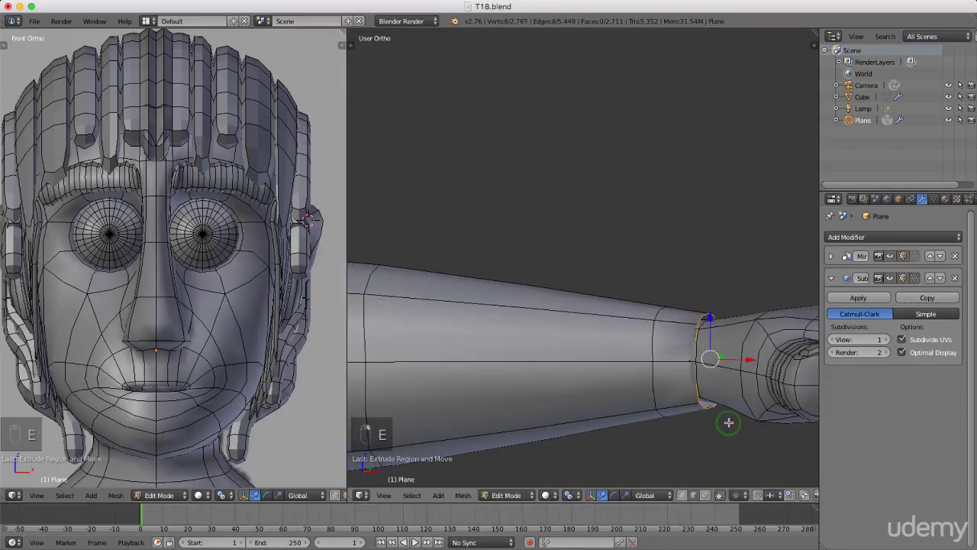
key("s")
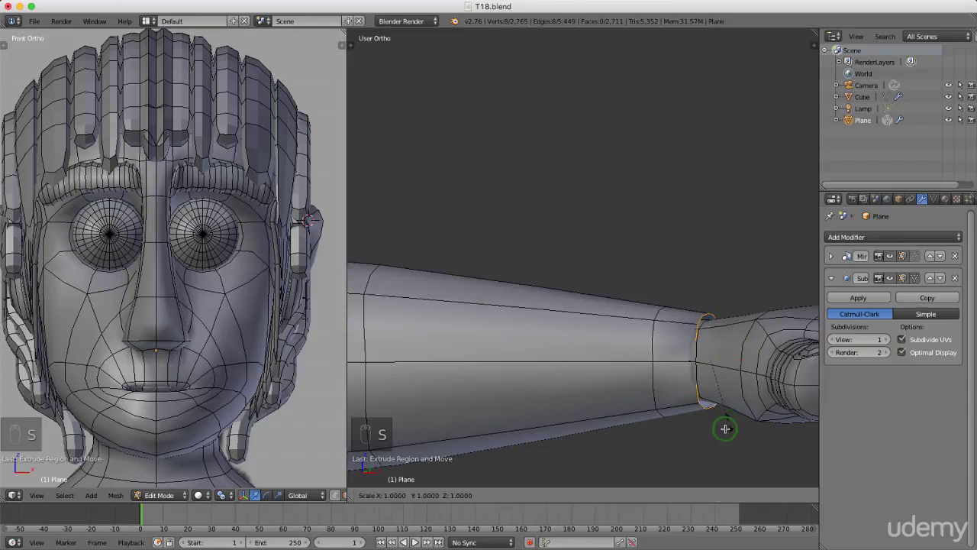
left_click(674, 447)
middle_click_drag(674, 447, 628, 419)
Step: Extrude the cuff rim back along the forearm by about 0.065 and scale the new edge loop to about 0.95
key("e")
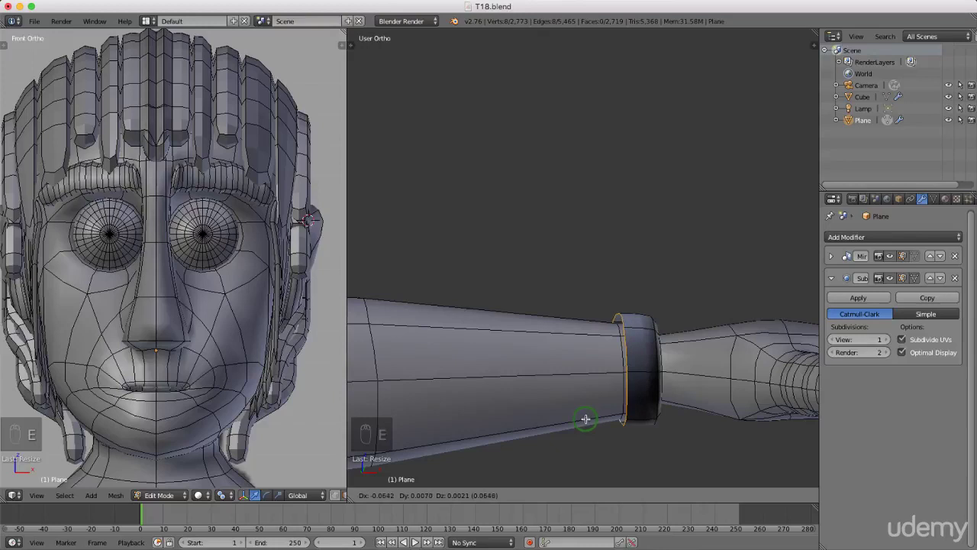
left_click(586, 422)
key("KP_1")
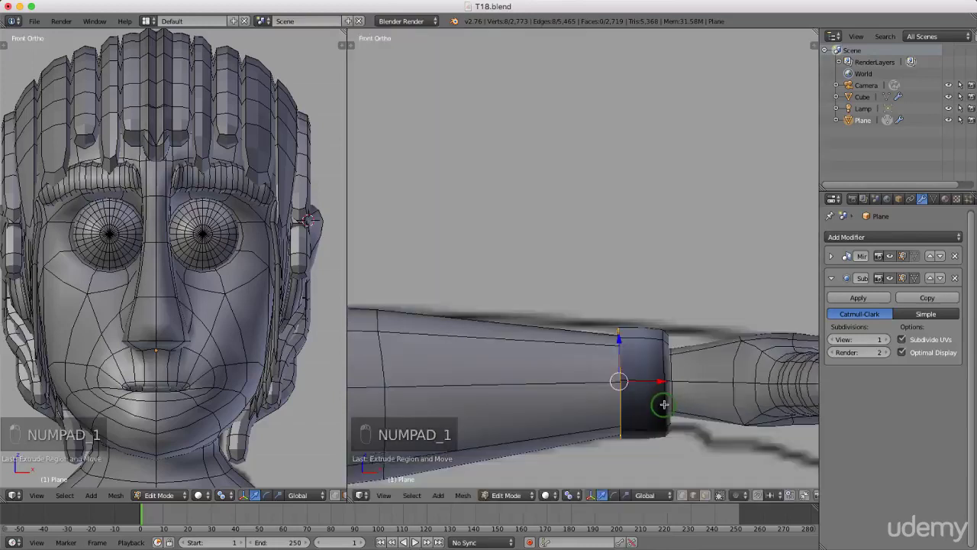
scroll(671, 420, "up", 2)
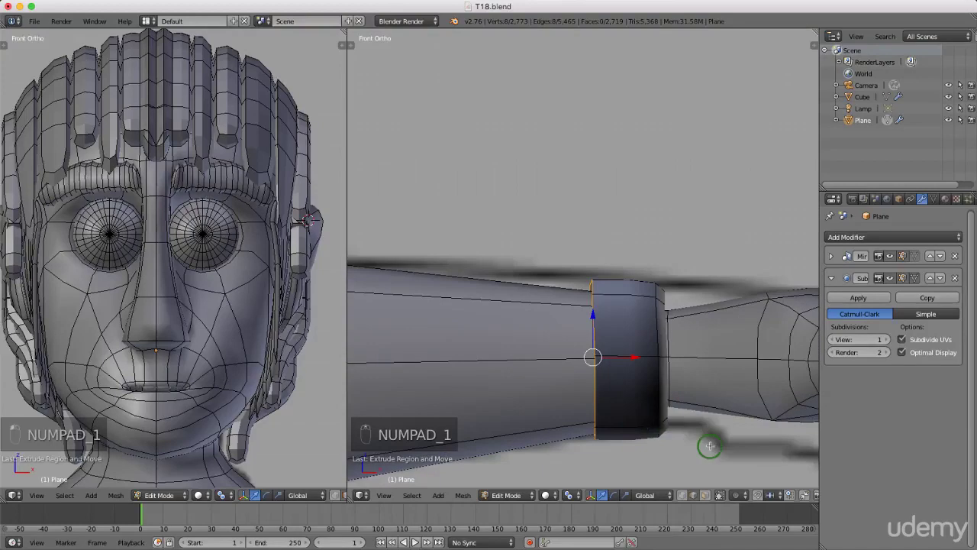
key("s")
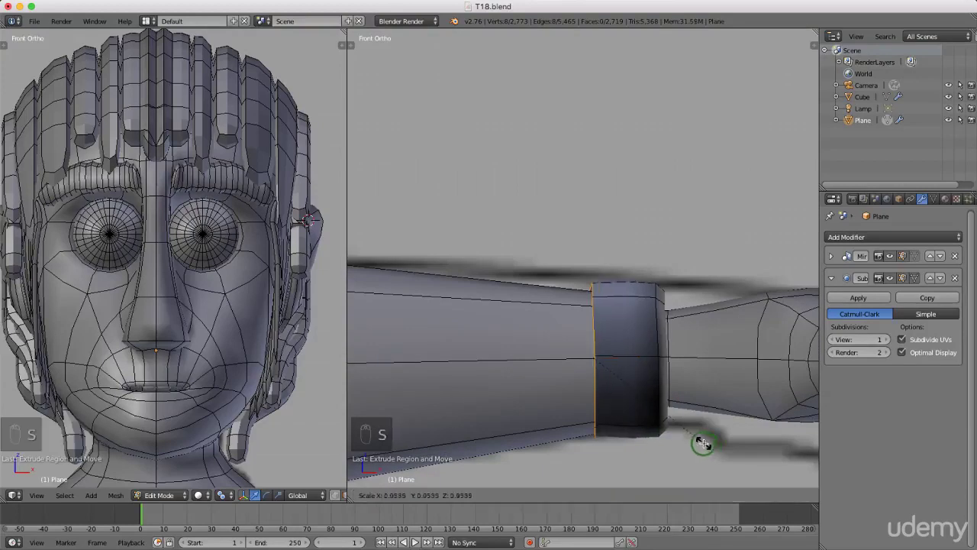
left_click(700, 444)
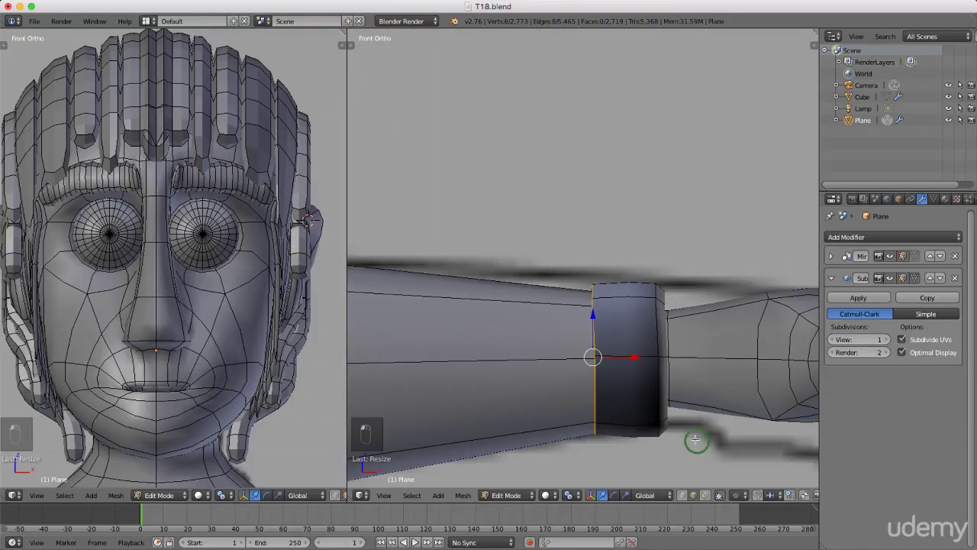
Step: Switch to face selection and select the cuff's outer faces on the front and underside
key("ctrl+Tab")
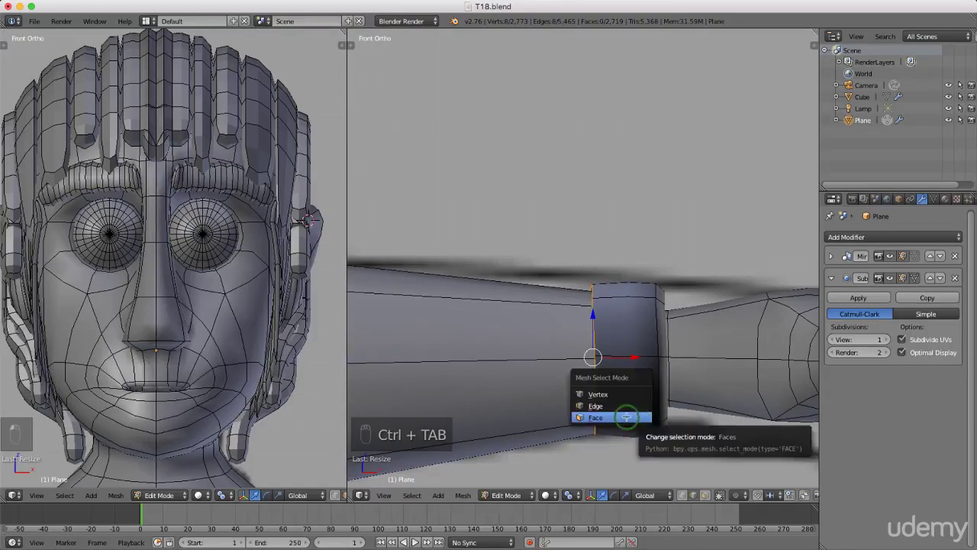
left_click(613, 418)
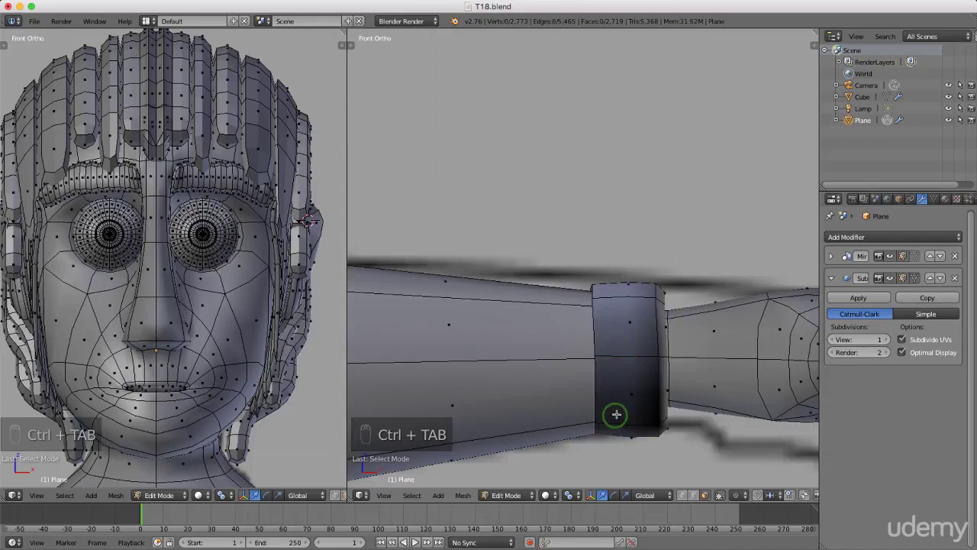
left_click(628, 387)
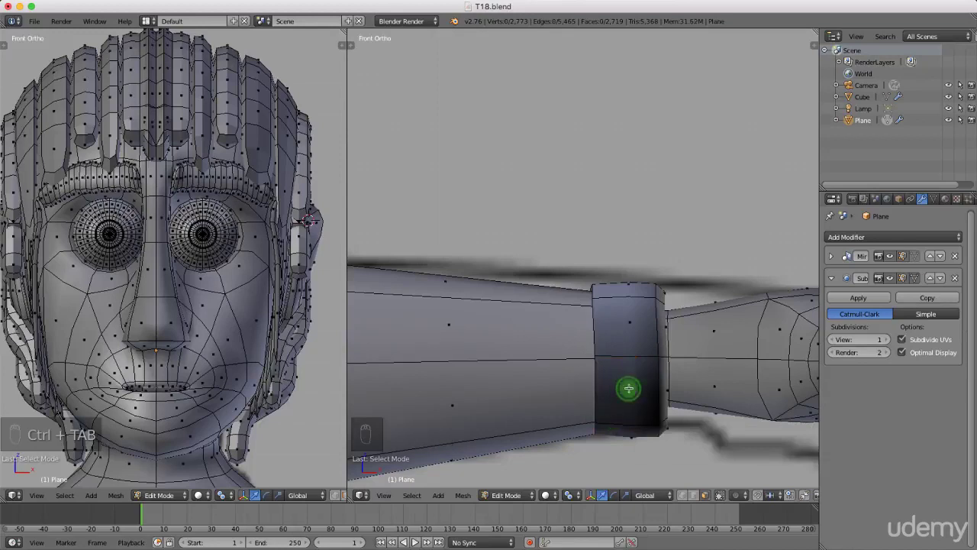
left_click(630, 373)
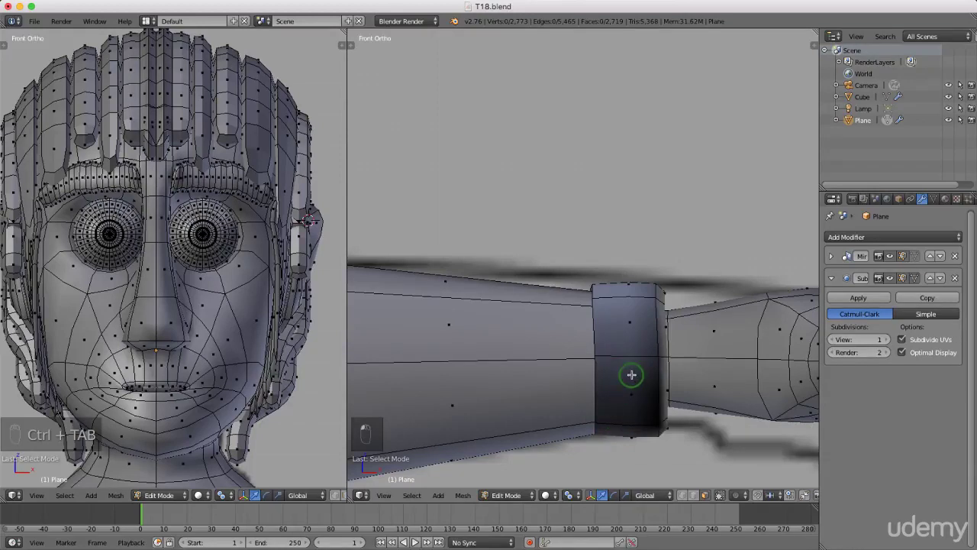
left_click(638, 336)
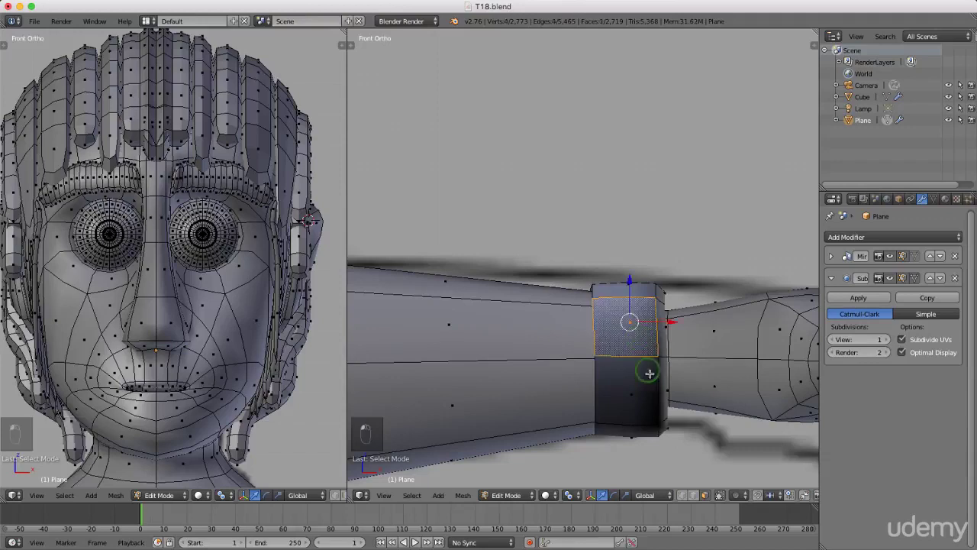
left_click(635, 394, "shift")
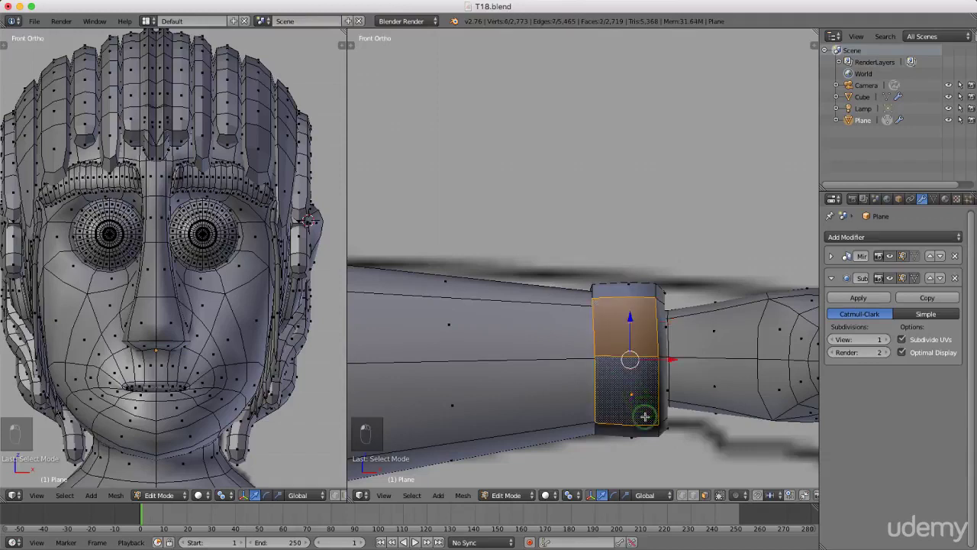
middle_click_drag(679, 415, 675, 372, "shift")
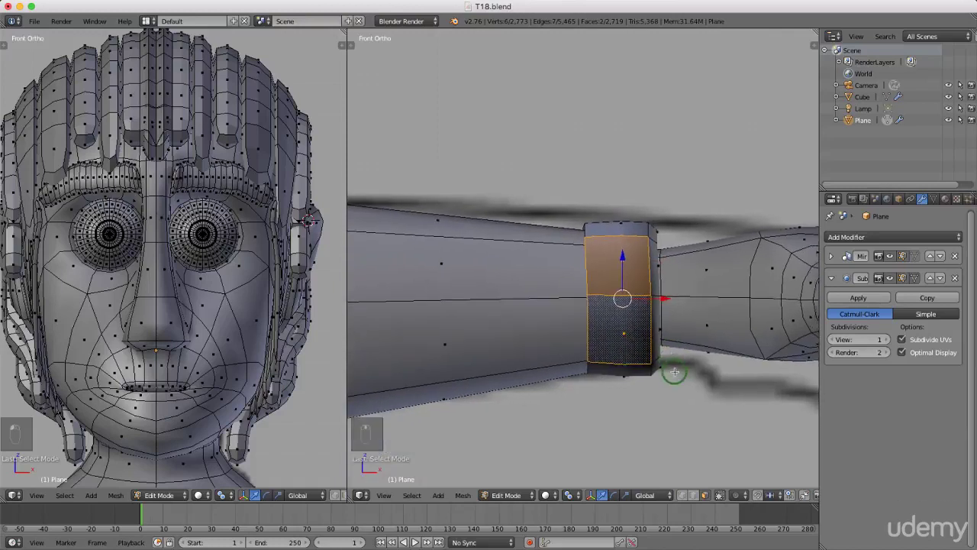
right_click(626, 373, "shift")
mouse_move(650, 293)
middle_mouse_down()
mouse_move(641, 370)
mouse_move(645, 284)
middle_mouse_up()
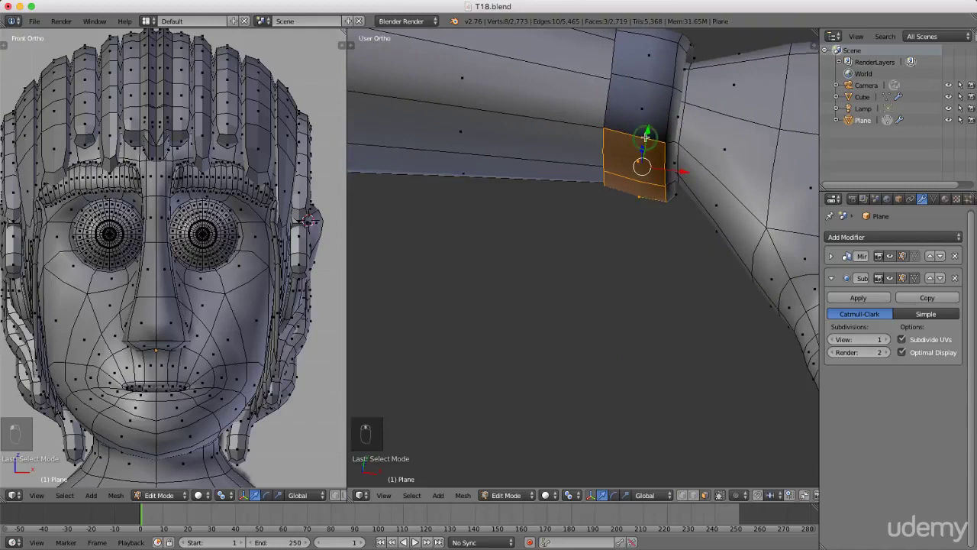
right_click(644, 97, "shift")
right_click(651, 53, "shift")
Step: Add the cuff's remaining outer faces and all of its rim faces to the selection
middle_click_drag(698, 186, 654, 303)
middle_click_drag(710, 330, 668, 230, "shift")
right_click(619, 273, "shift")
right_click(711, 314, "shift")
right_click(745, 373, "shift")
right_click(762, 332, "shift")
right_click(769, 355, "shift")
right_click(767, 357, "shift")
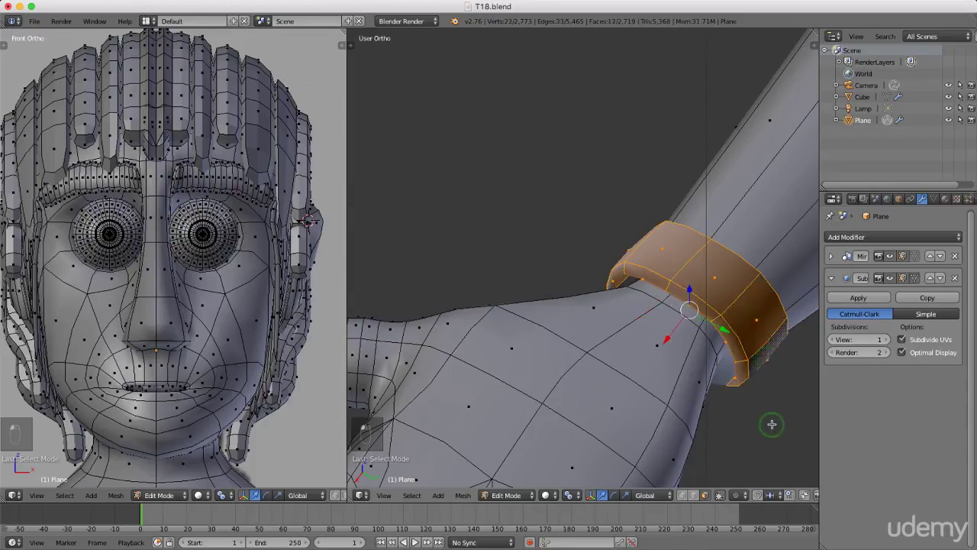
middle_click_drag(767, 384, 765, 282)
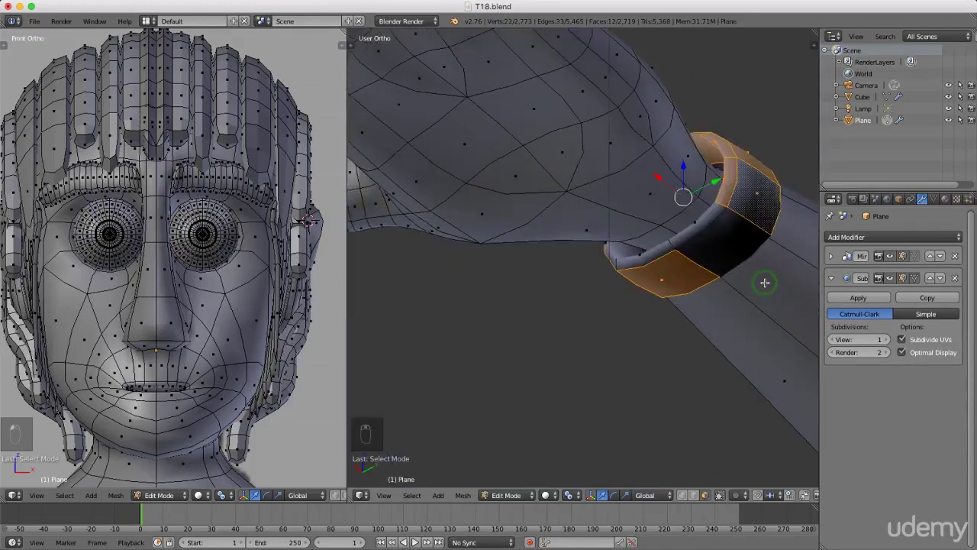
right_click(629, 260, "shift")
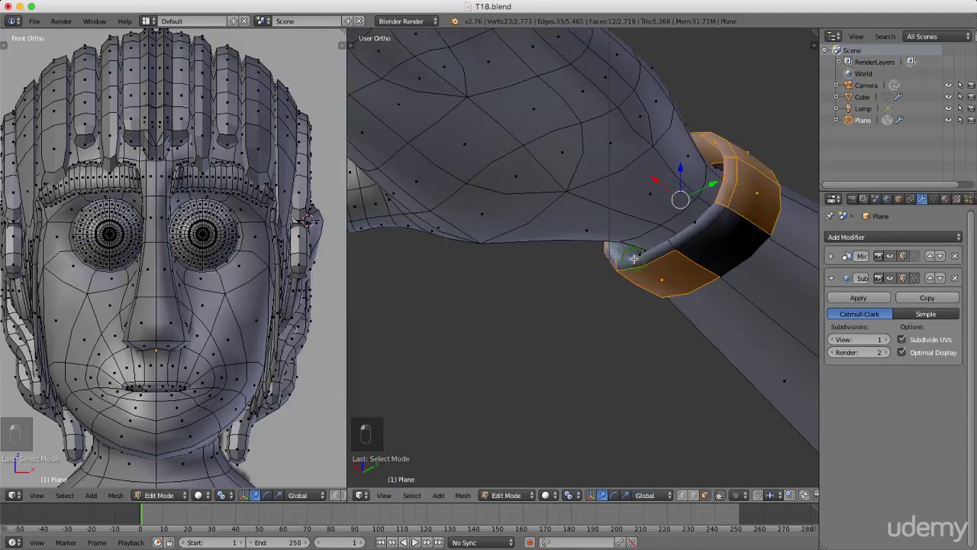
right_click(719, 245, "alt+shift")
right_click(622, 263, "alt+shift")
Step: Flip the direction of the selected cuff faces' normals and return to the front view
key("t")
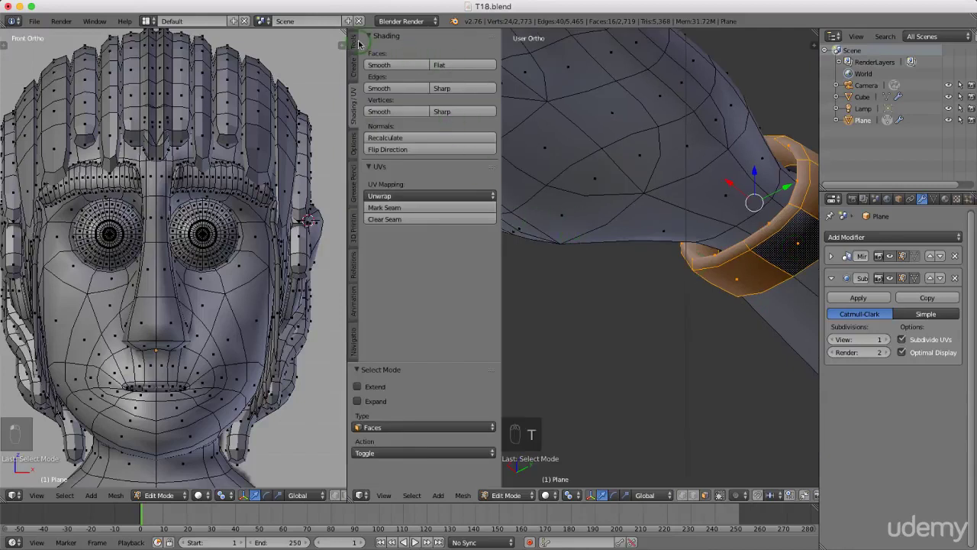
left_click(356, 109)
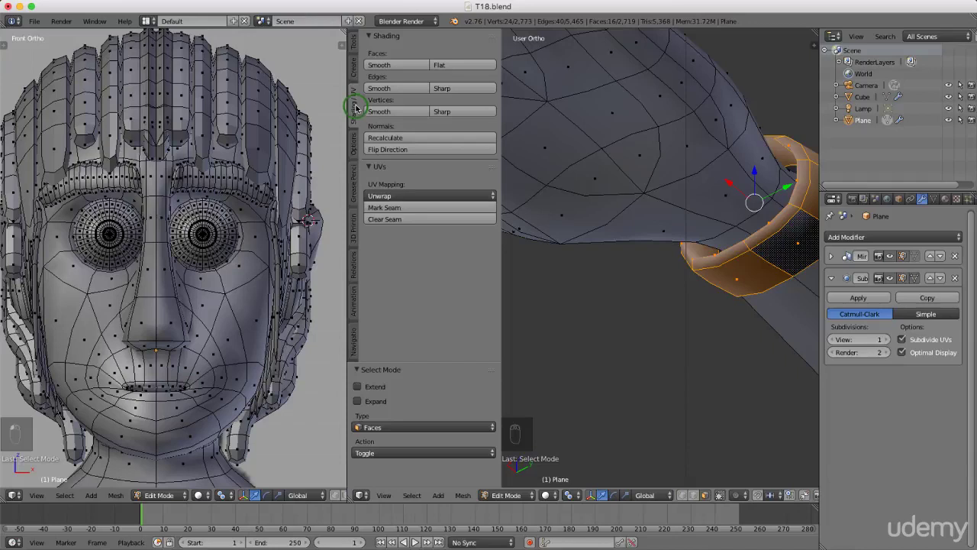
left_click(416, 149)
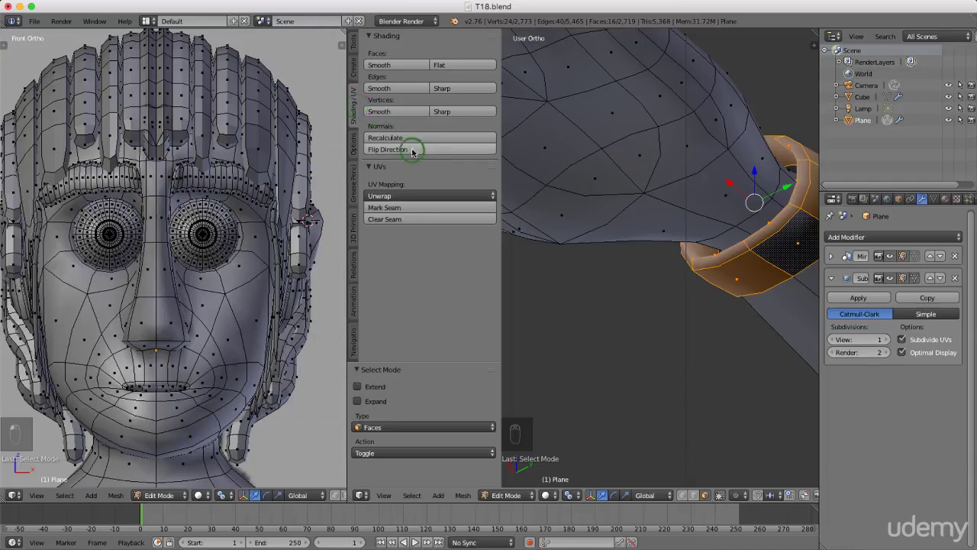
left_click(419, 151)
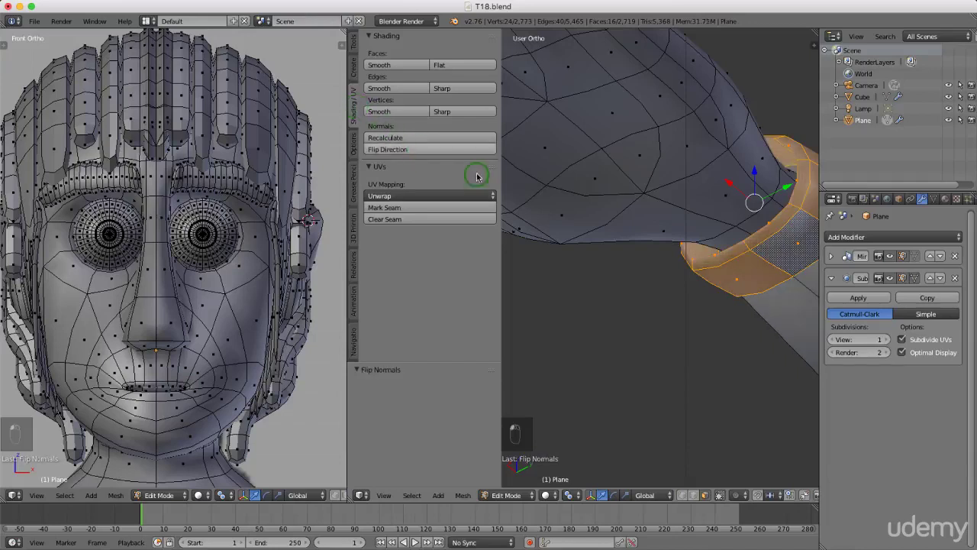
key("t")
scroll(637, 197, "down", 3)
key("KP_1")
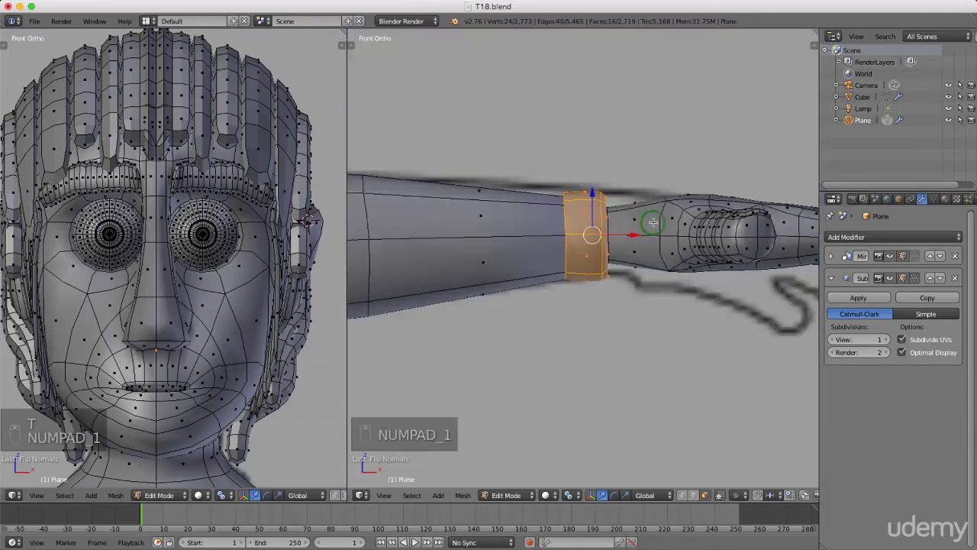
Step: Clear the cuff selection and switch to edge selection for working on the character's hips
key("a")
key("a")
scroll(715, 235, "down", 8)
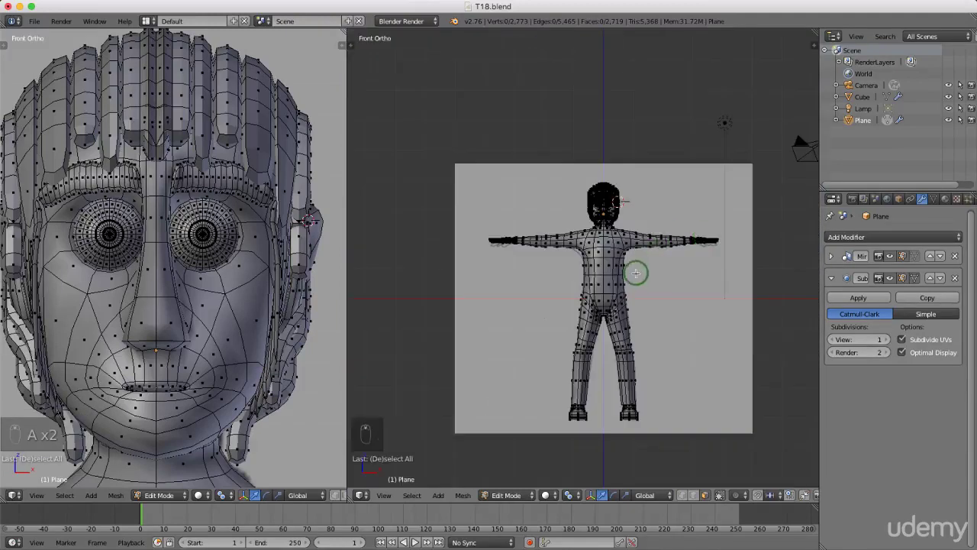
scroll(607, 298, "up", 3)
scroll(607, 298, "up", 4)
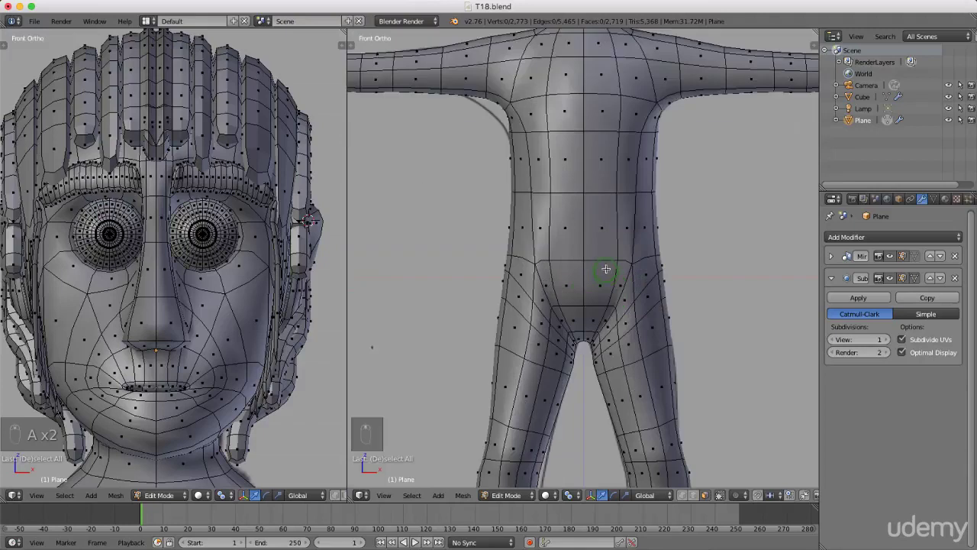
scroll(664, 258, "up", 2)
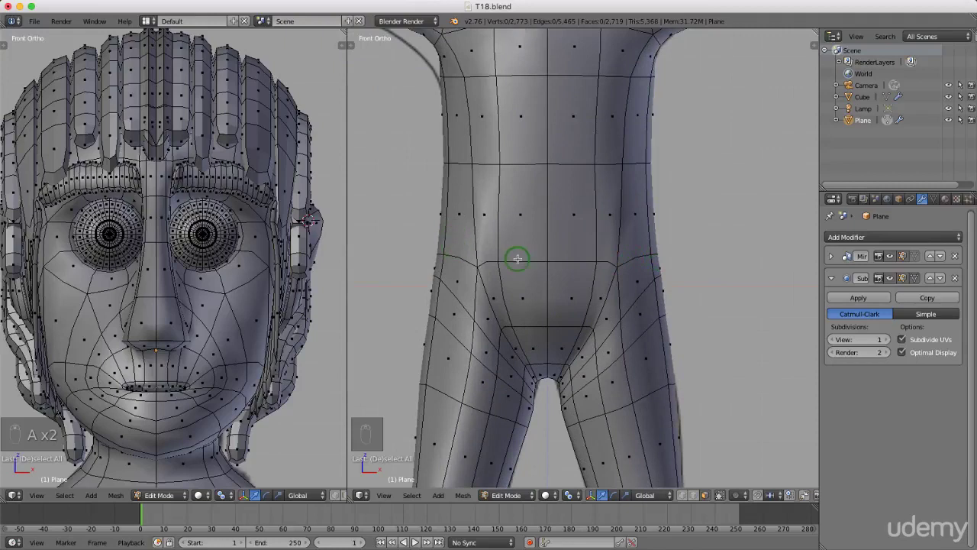
right_click(518, 262, "alt")
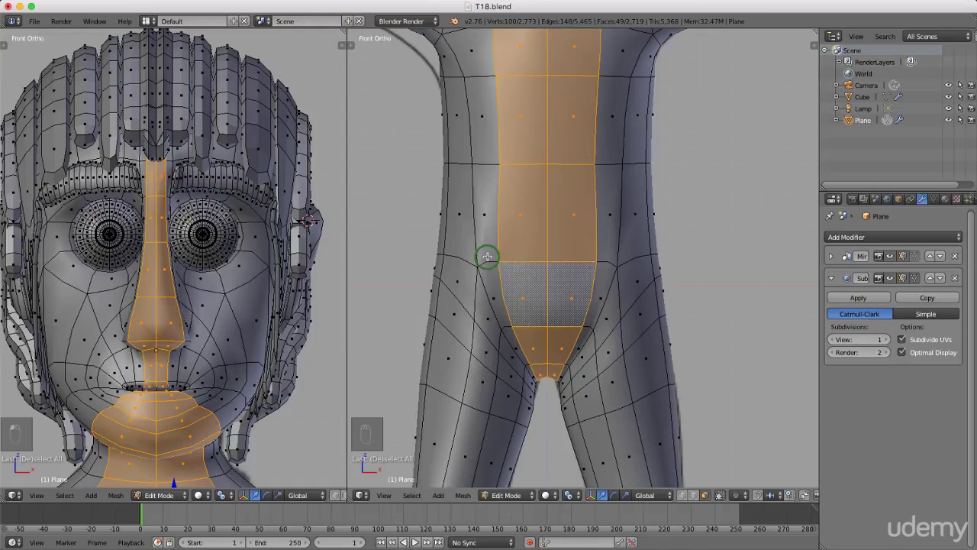
key("ctrl+Tab")
left_click(471, 245)
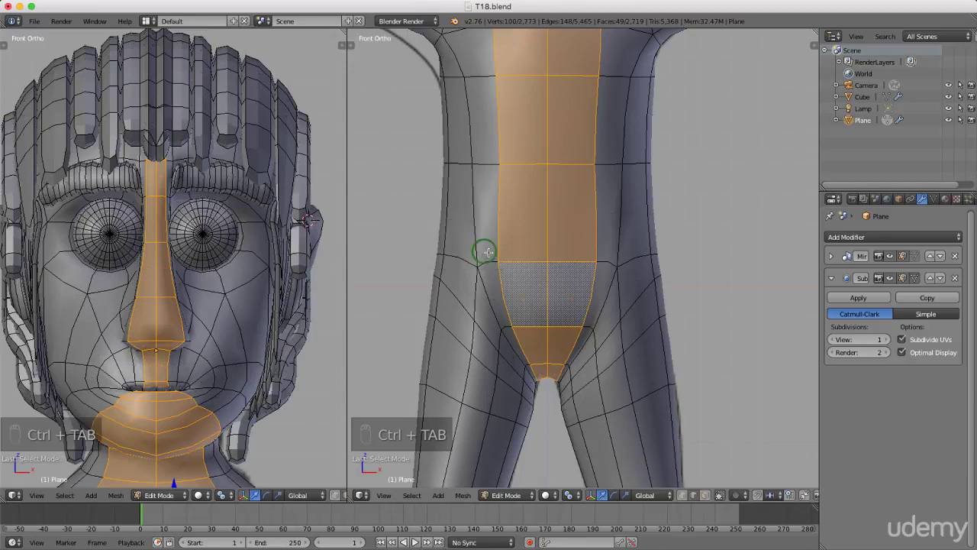
Step: Select the complete horizontal edge loop around the hips, including the edges across the back
right_click(490, 260)
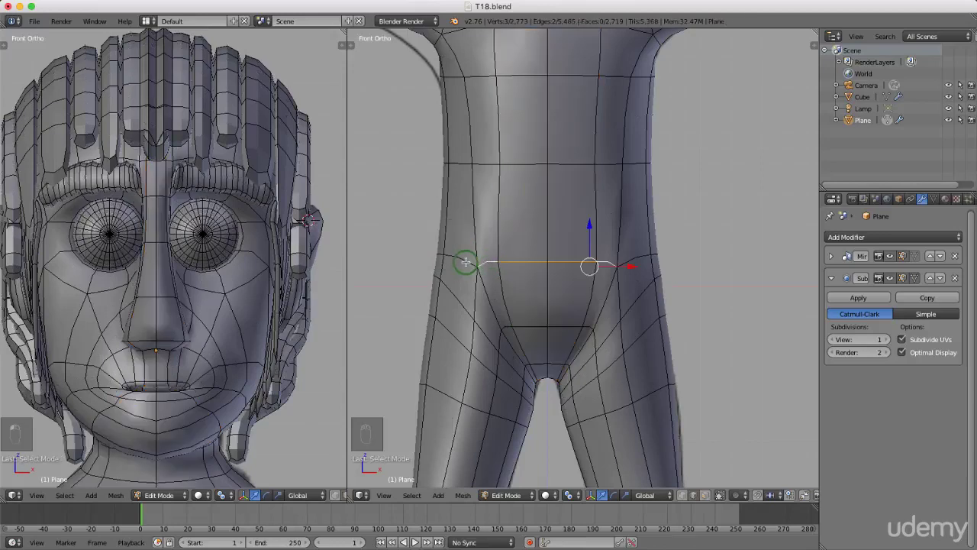
right_click(460, 255, "alt")
middle_click_drag(453, 244, 664, 268)
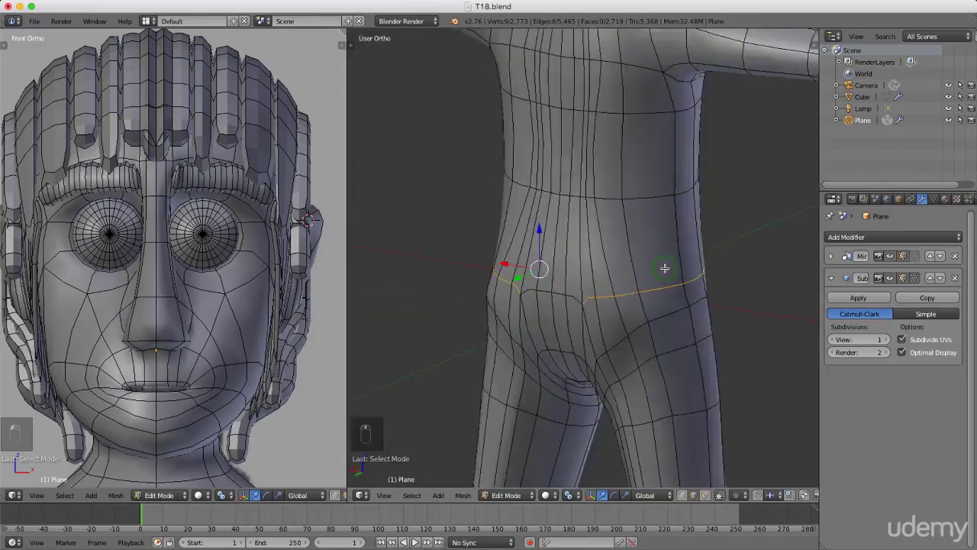
right_click(572, 297, "shift")
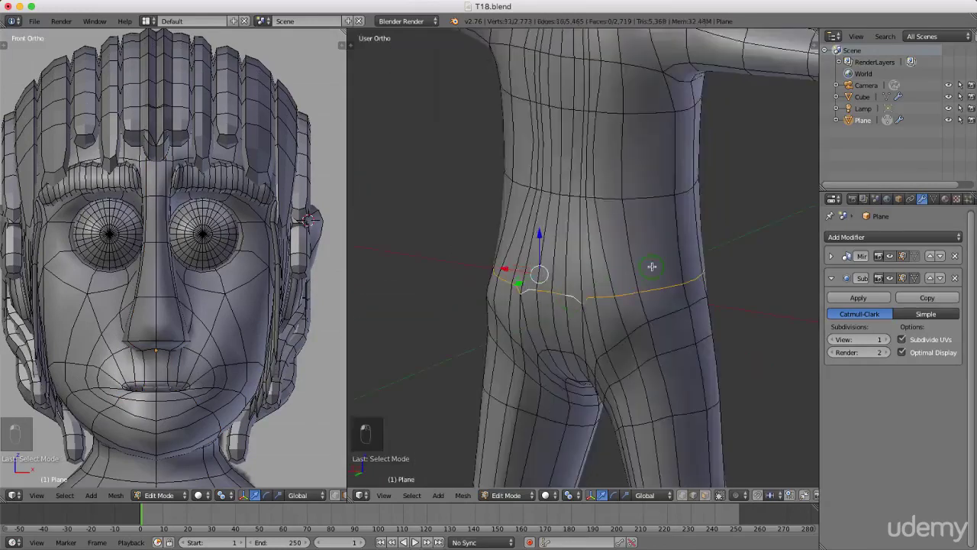
Step: Scale the hip edge loop along the global Z axis to flatten it, and return to the front view
key("s")
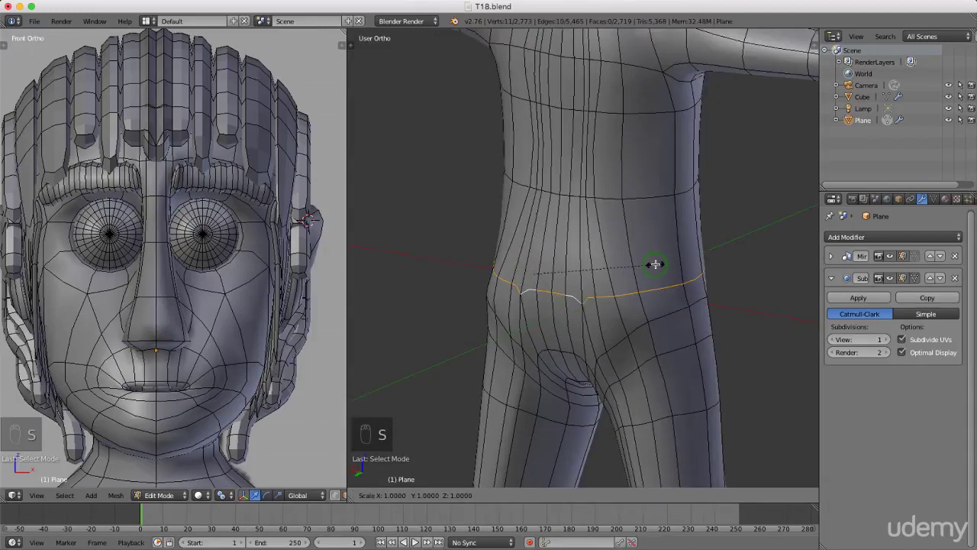
key("z")
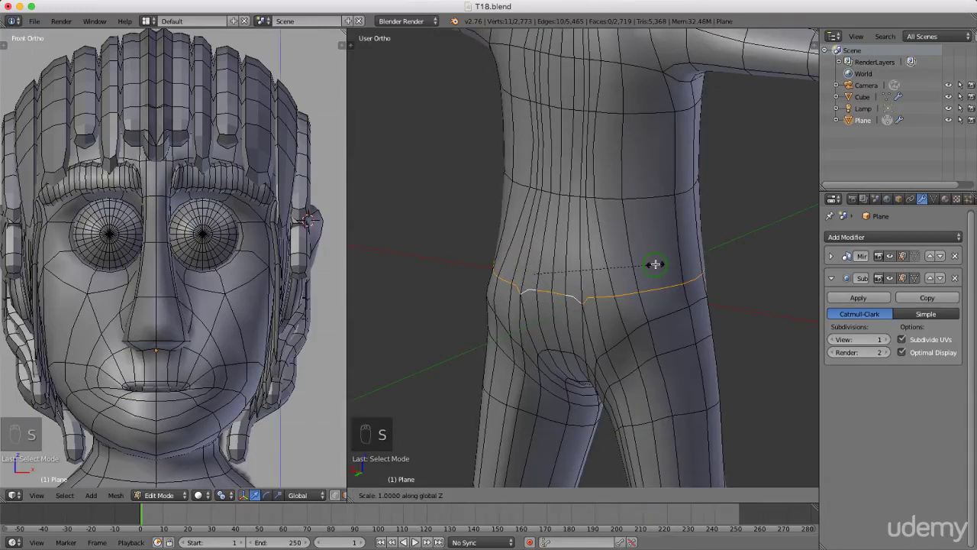
left_click(655, 264)
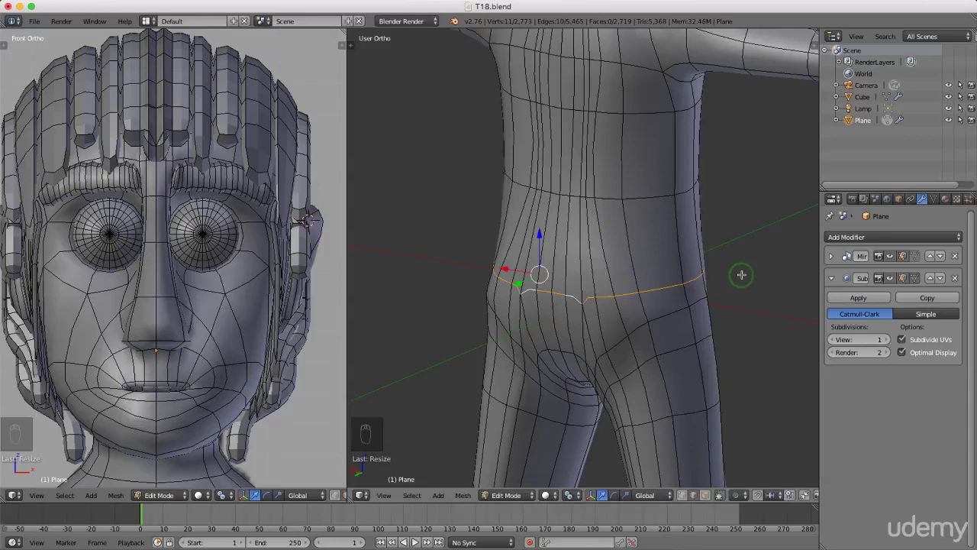
key("KP_1")
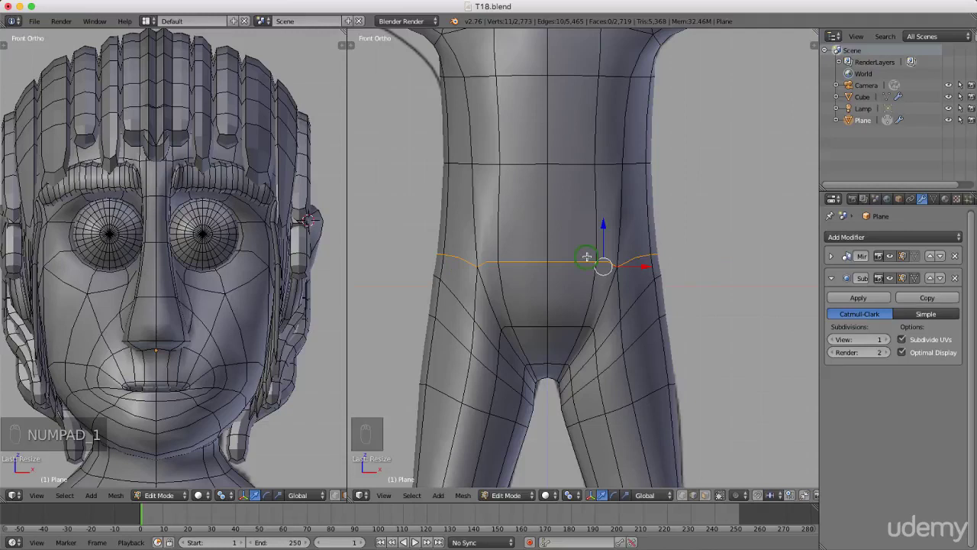
Step: Rip the mesh along the hip edge loop to separate torso from legs, leaving the ripped edges in place and unscaled
key("v")
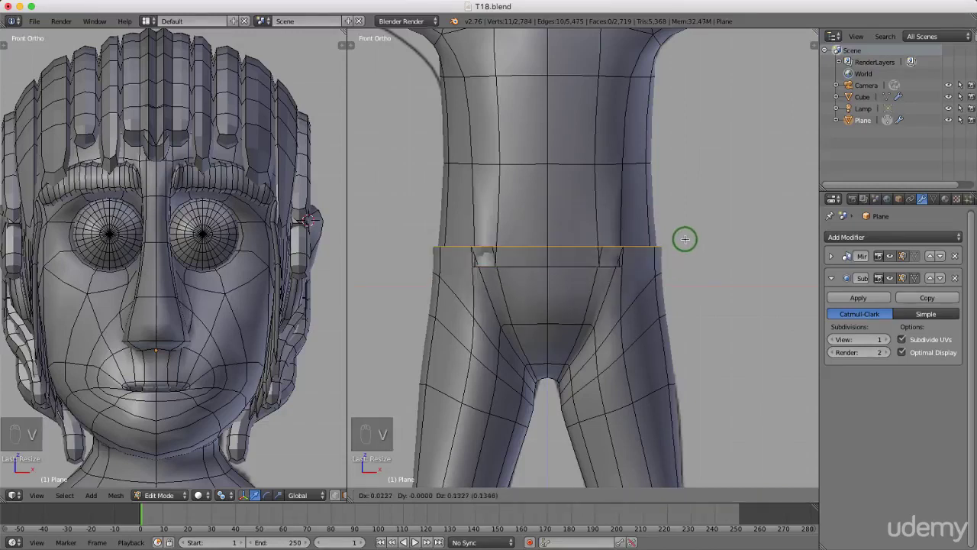
right_click(683, 238)
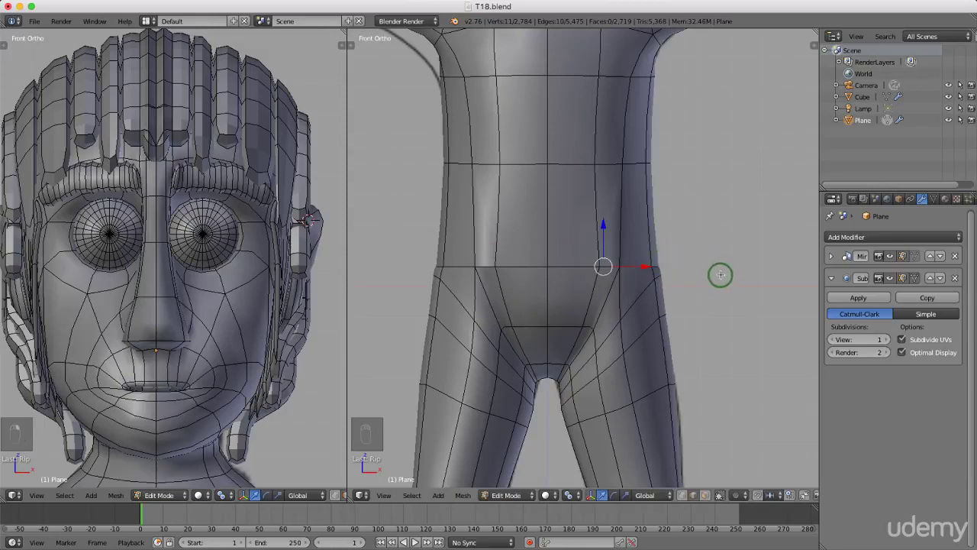
key("s")
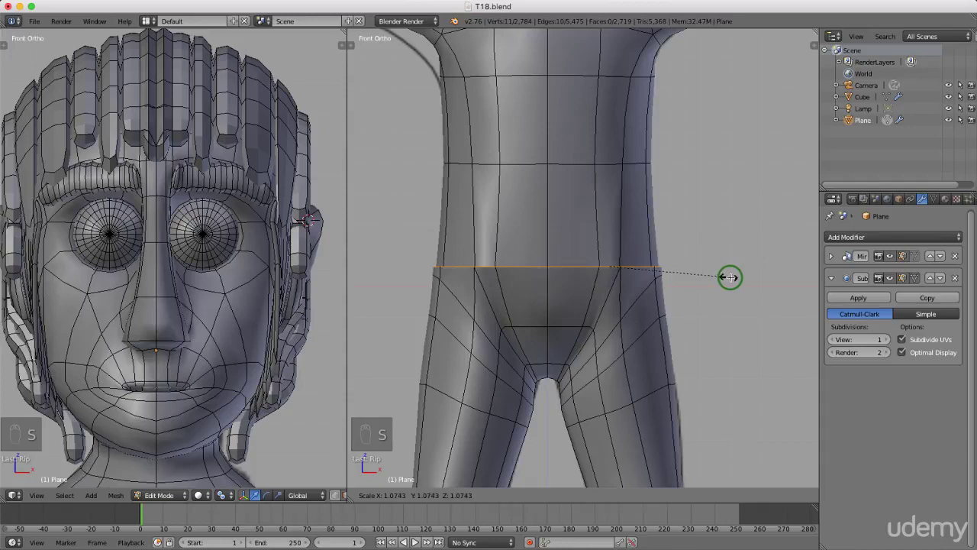
right_click(730, 277)
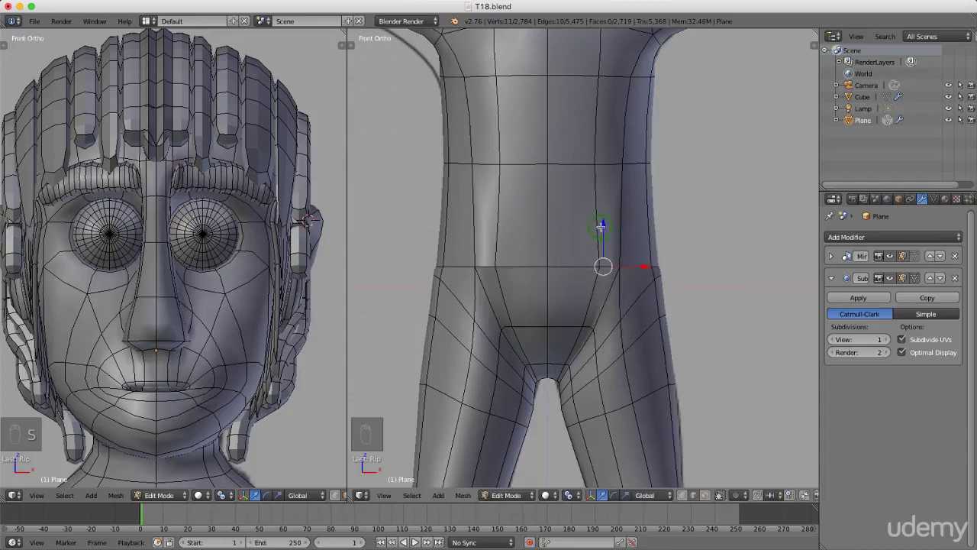
Step: Try lowering the ripped hip loop slightly along the global Z axis and undo the move
key("g")
key("z")
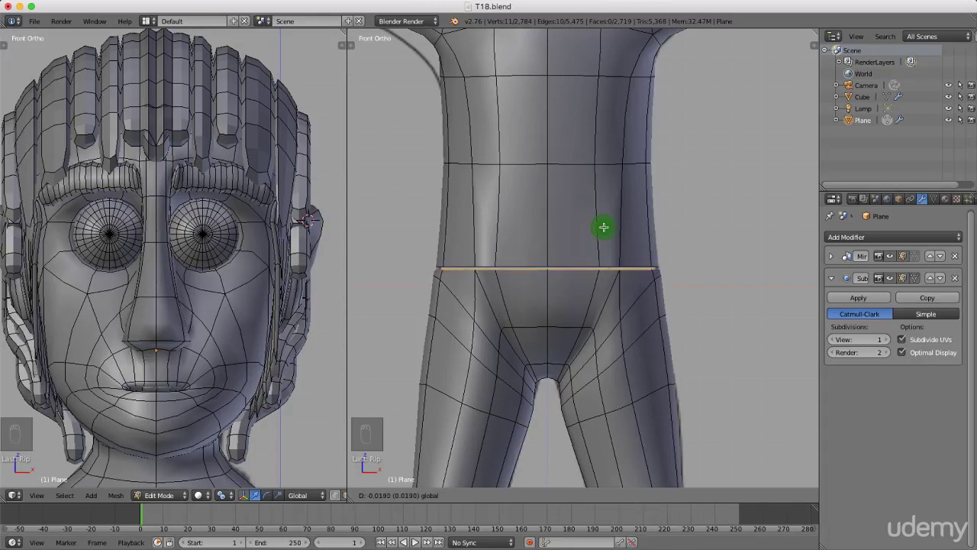
left_click(568, 264)
scroll(569, 263, "up", 1)
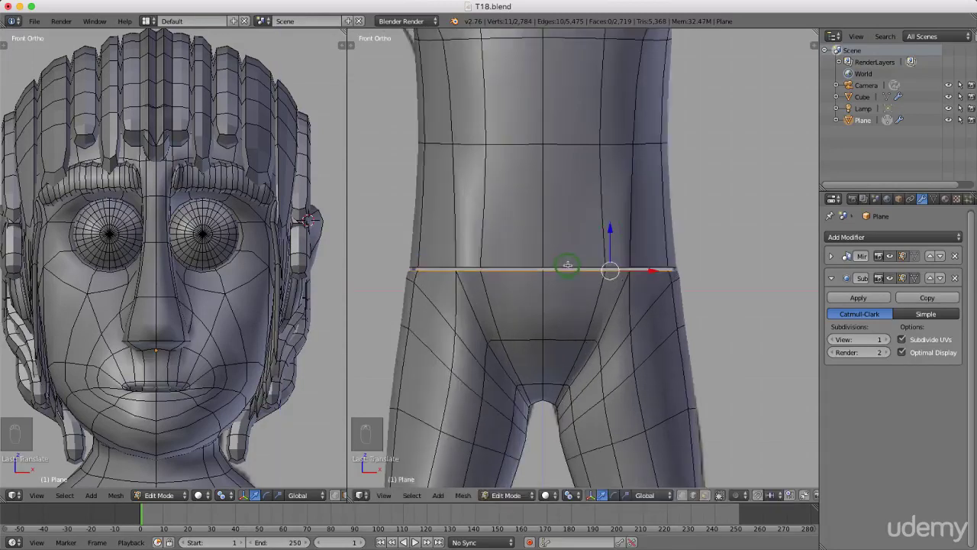
key("ctrl+z")
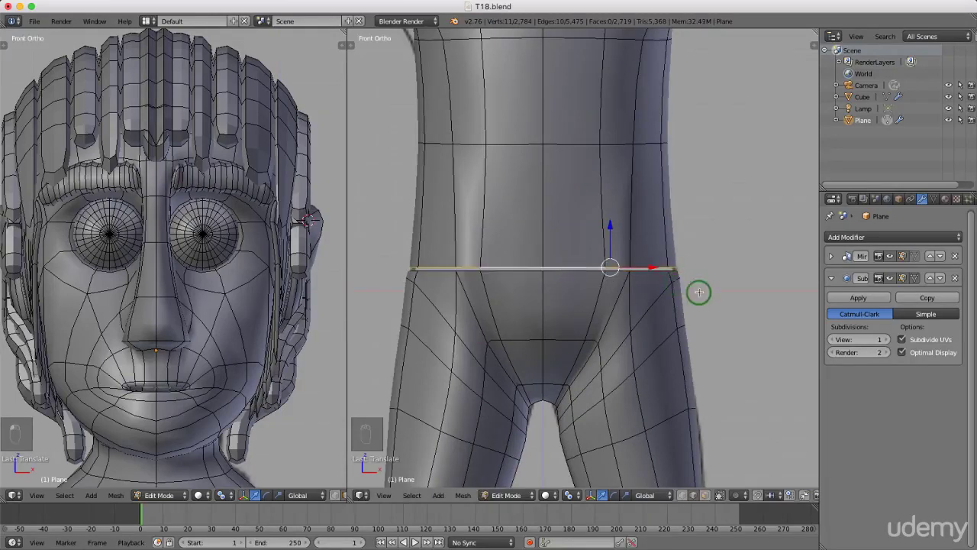
Step: Scale the ripped shirt hem loop outward to about 1.15 times, and raise the trousers' waist loop slightly to tuck it under the hem
key("s")
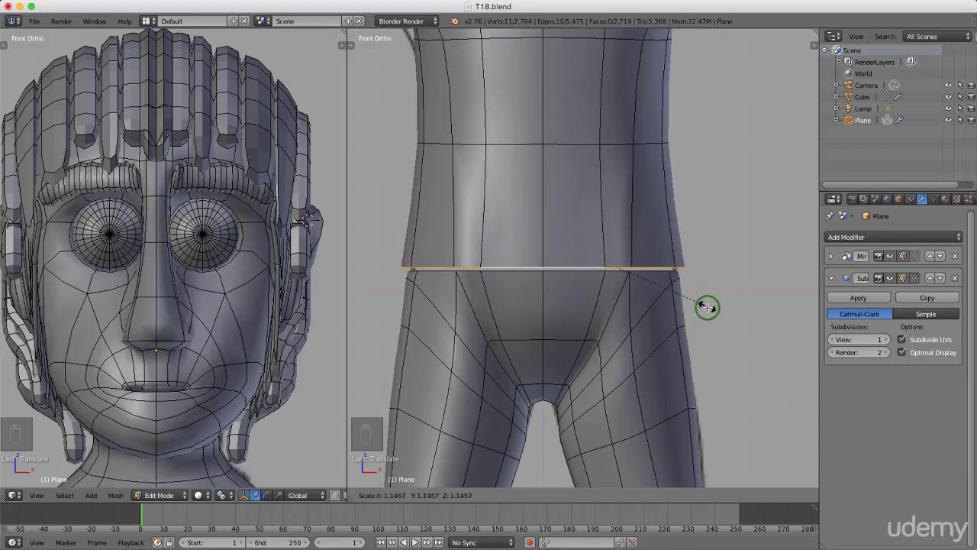
left_click(700, 305)
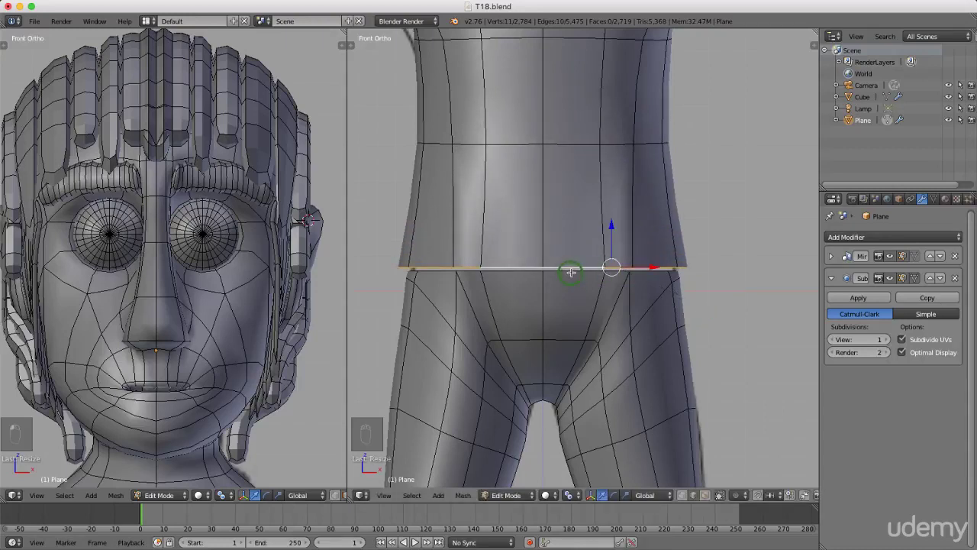
left_click(759, 303)
key("s")
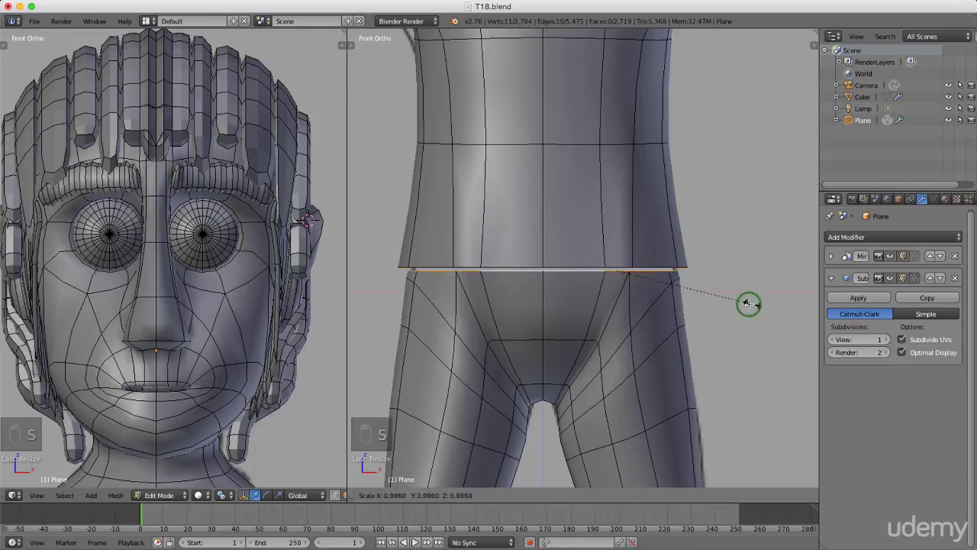
left_click(746, 304)
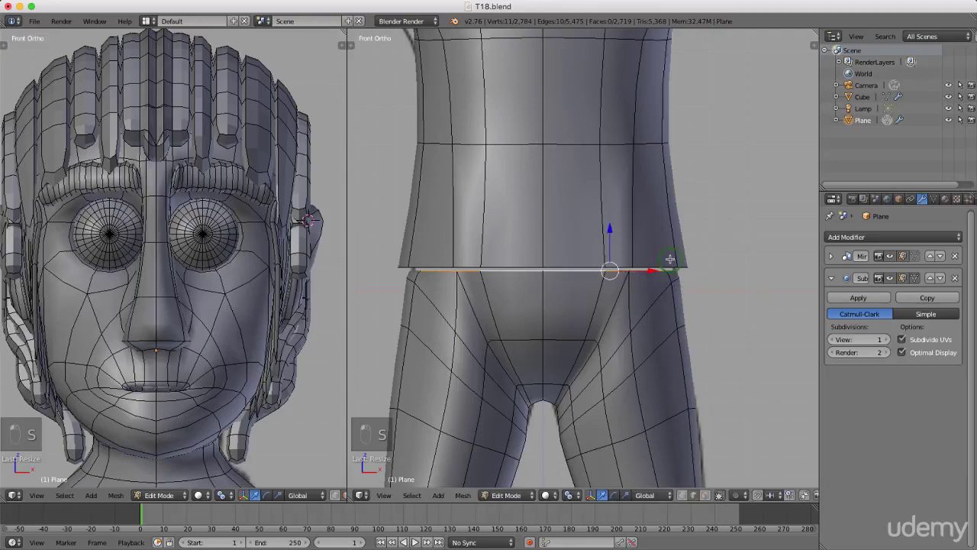
left_click_drag(610, 231, 608, 223)
Step: View the whole character from the front and save the file over the existing T18.blend
scroll(693, 275, "down", 4)
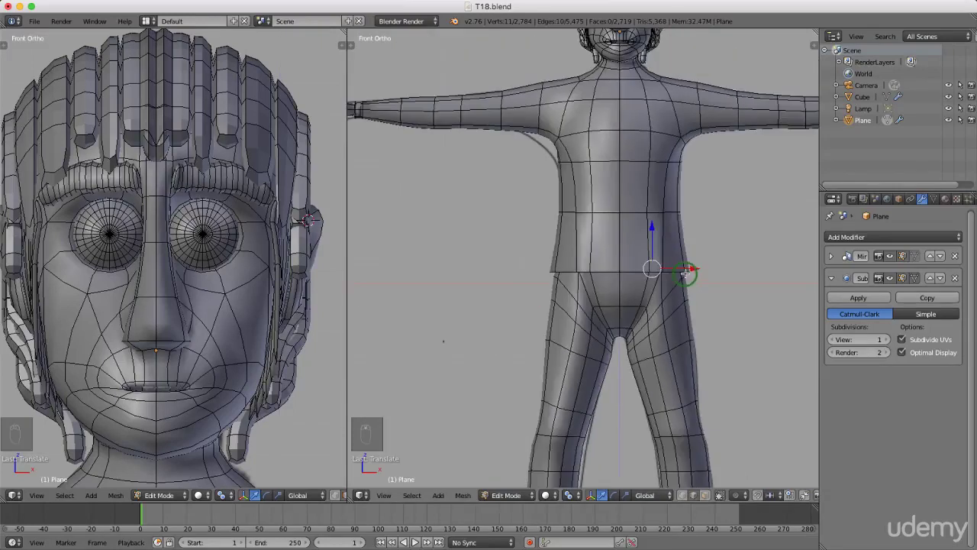
scroll(698, 282, "down", 4)
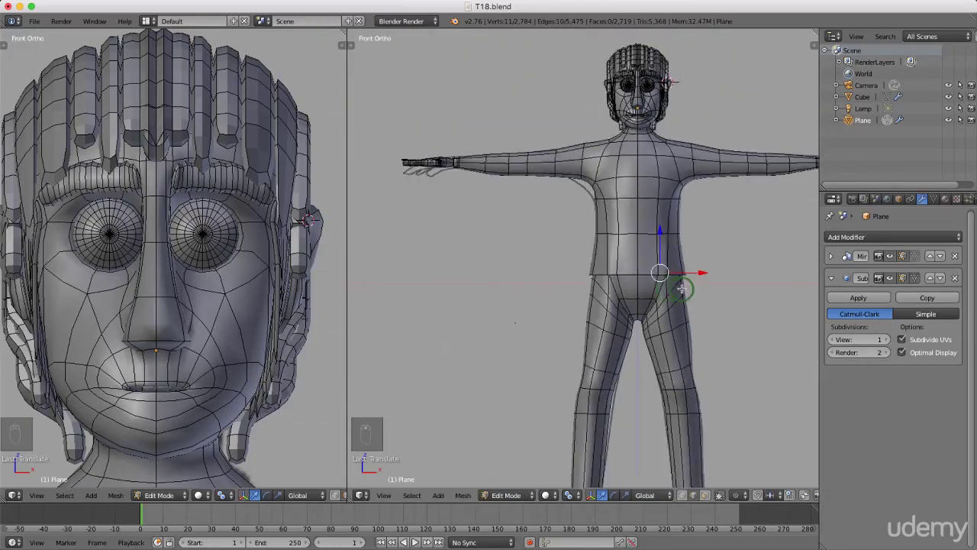
middle_click_drag(634, 303, 623, 323)
scroll(609, 300, "up", 2)
scroll(638, 305, "down", 2)
key("KP_1")
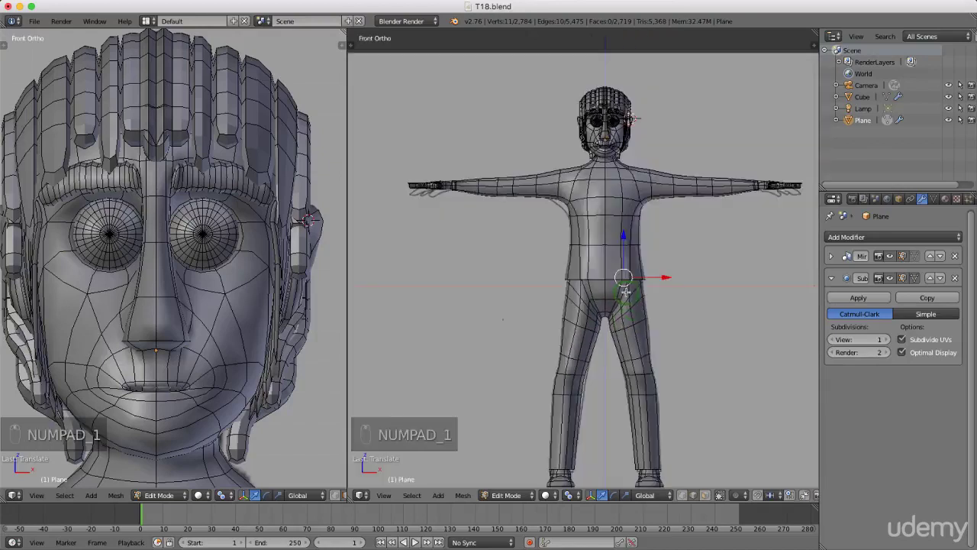
key("ctrl+s")
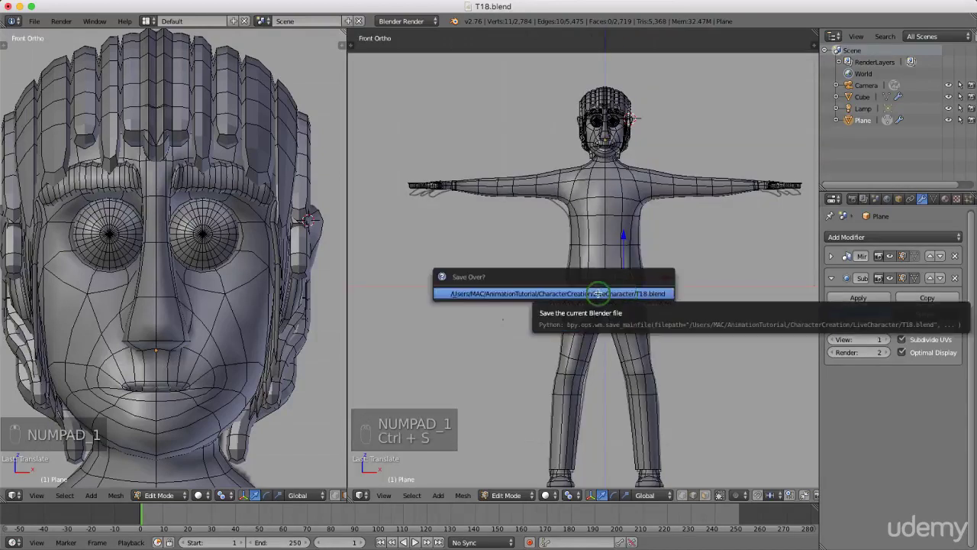
left_click(596, 291)
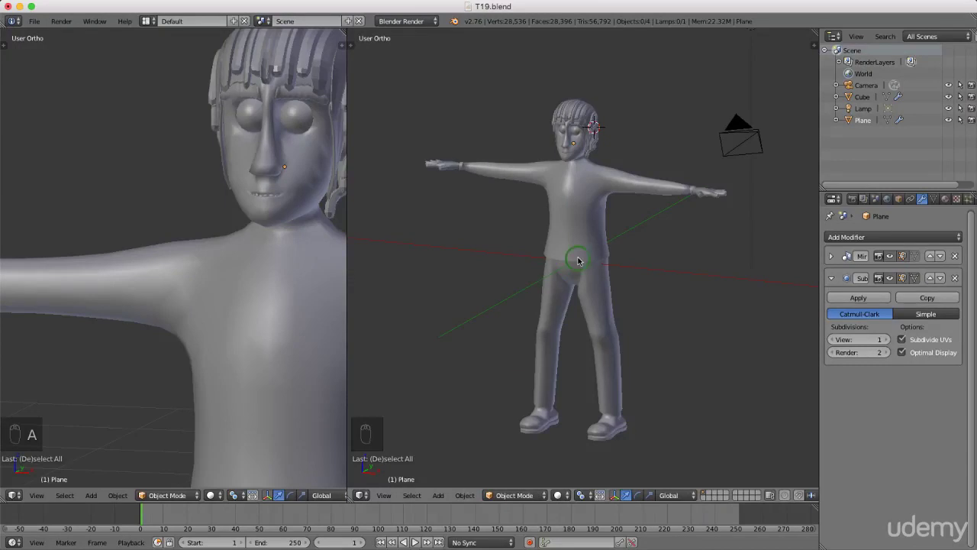
Step: Select the character mesh in T19.blend, enter Edit Mode, and show the ankle and shoe area in front view
right_click(574, 206)
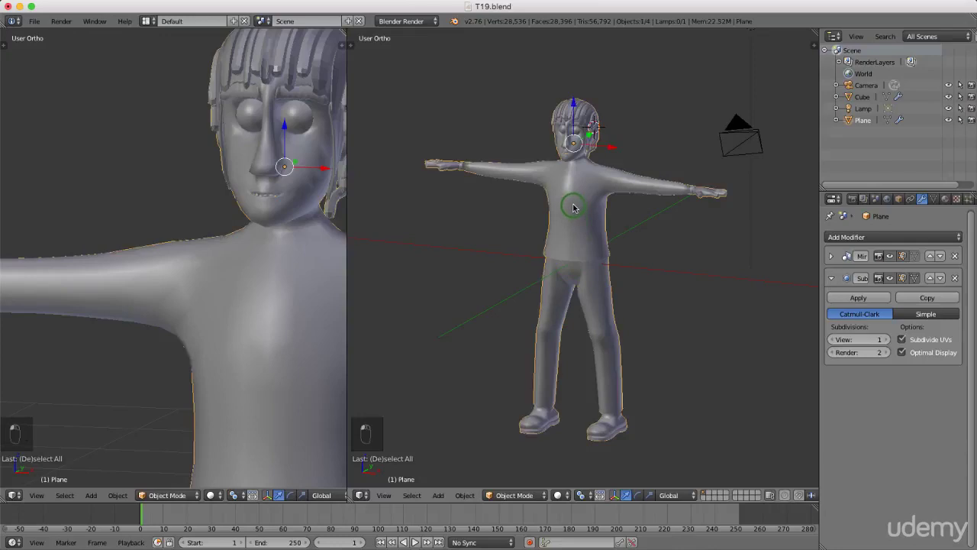
key("Tab")
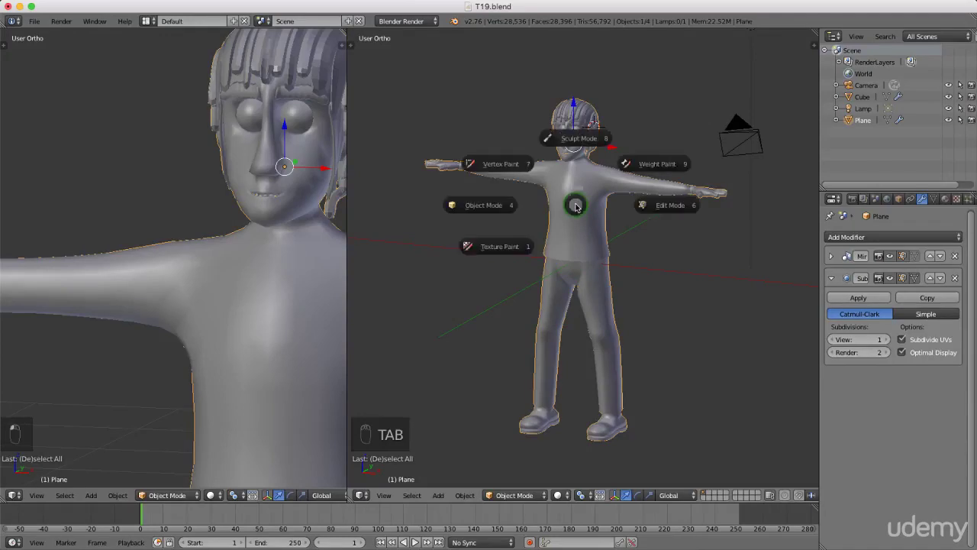
left_click(663, 206)
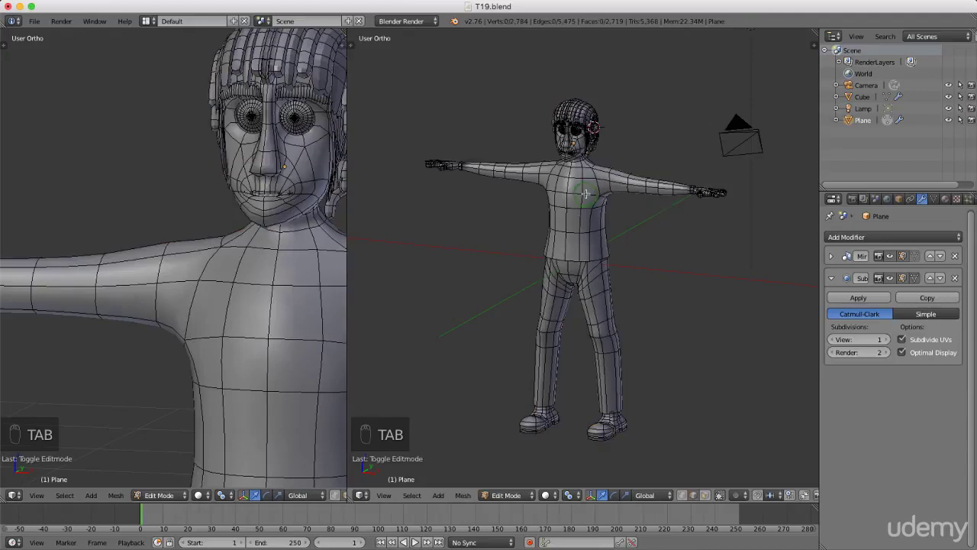
key("KP_1")
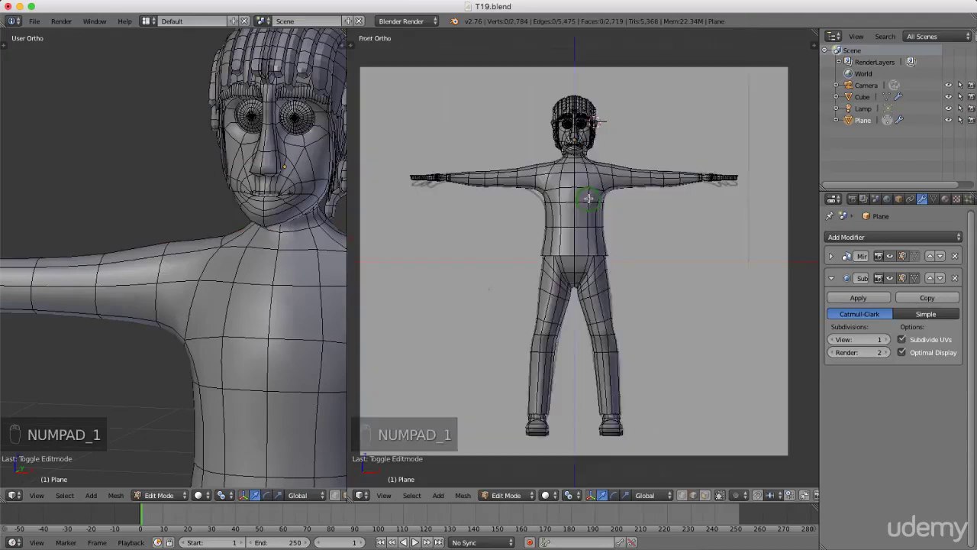
scroll(594, 435, "up", 8)
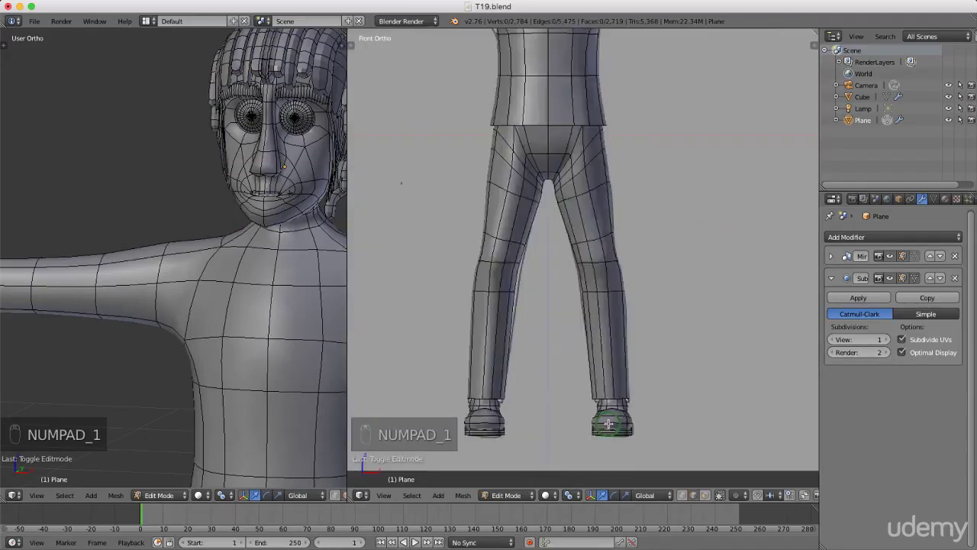
scroll(599, 384, "up", 2)
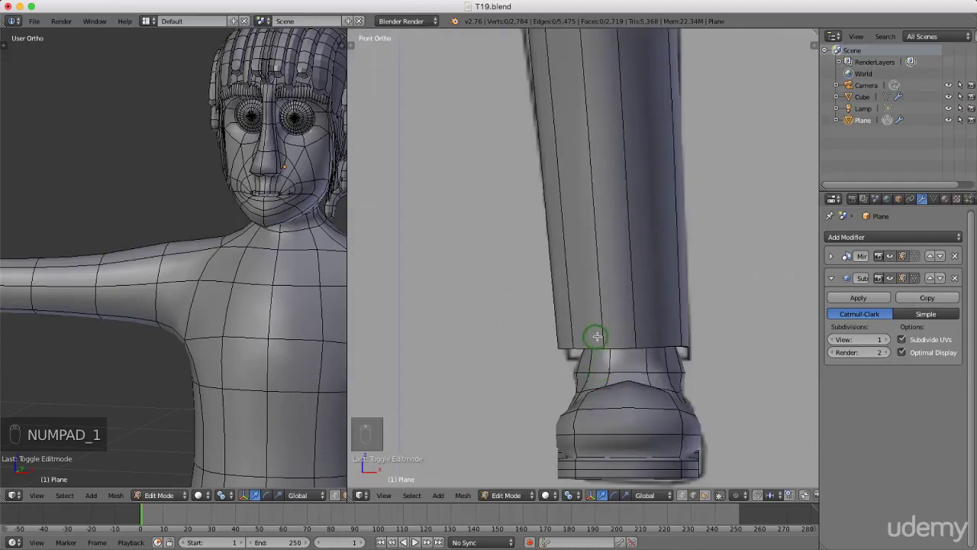
Step: Select the top edge loop of the ankle inside the trouser leg, using wireframe shading and edge select mode
key("z")
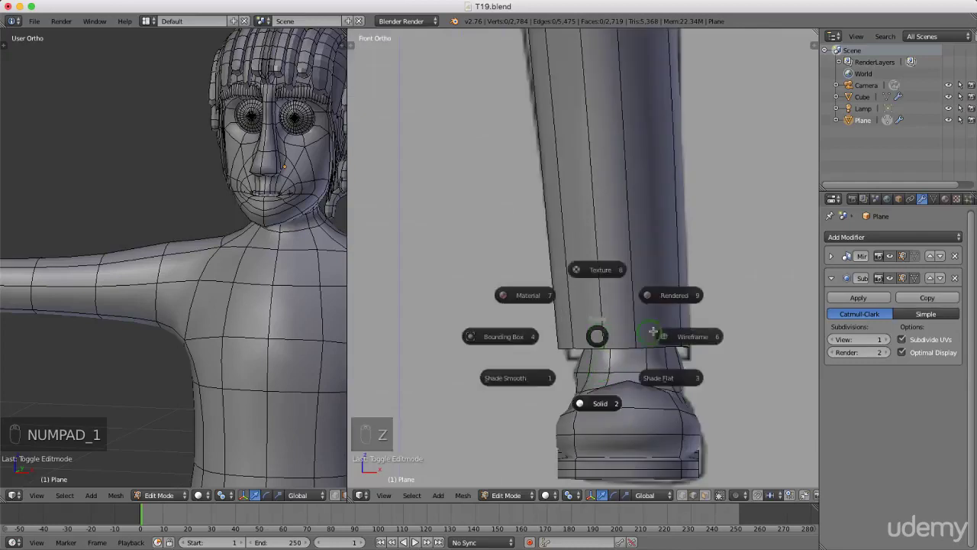
left_click(696, 336)
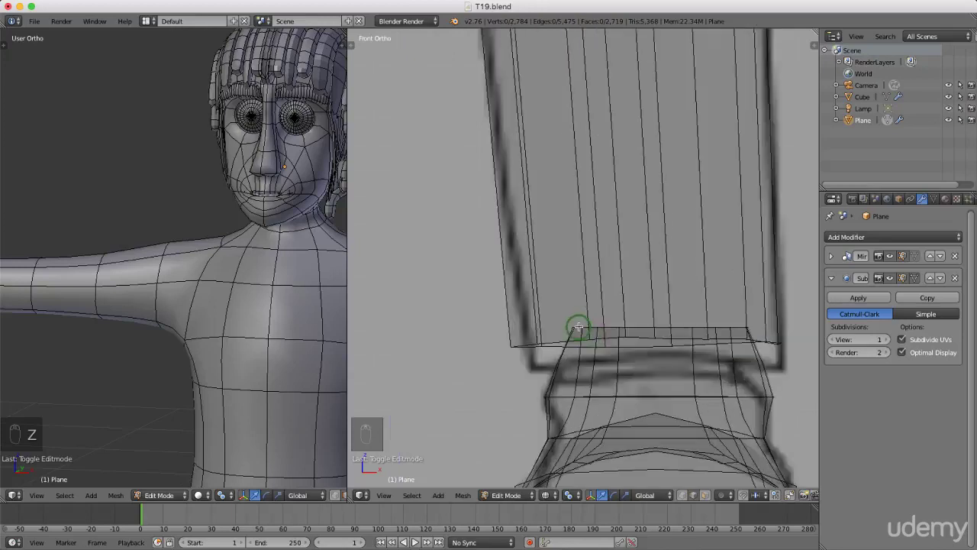
key("ctrl+Tab")
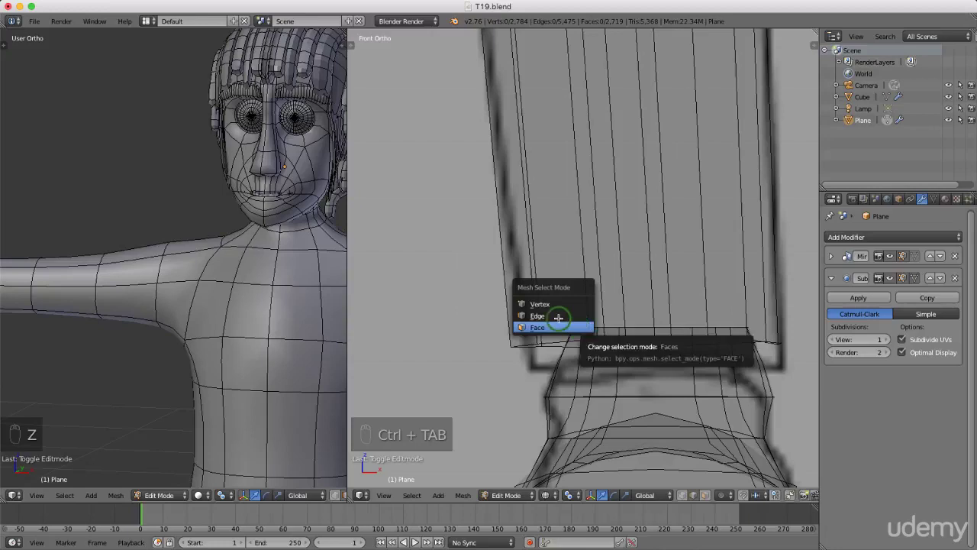
left_click(556, 315)
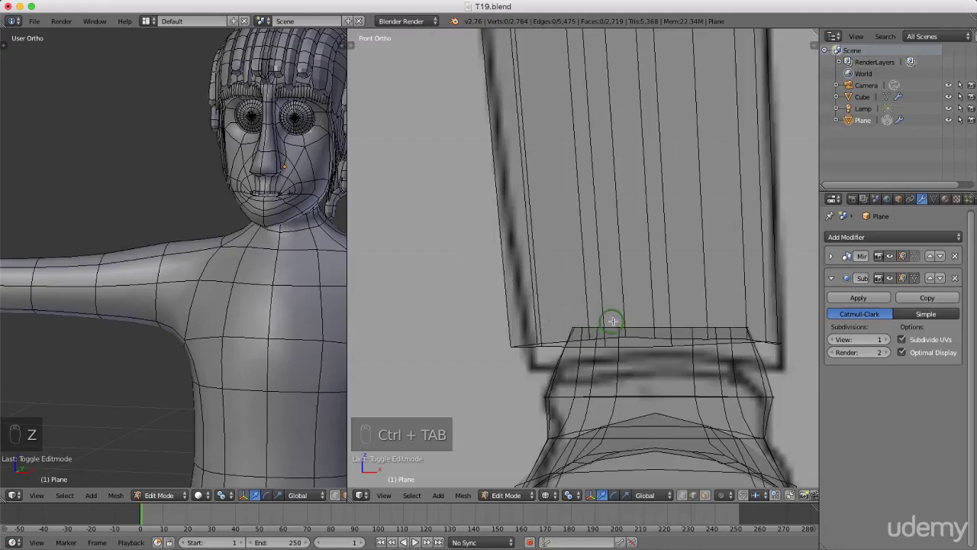
right_click(613, 327, "alt")
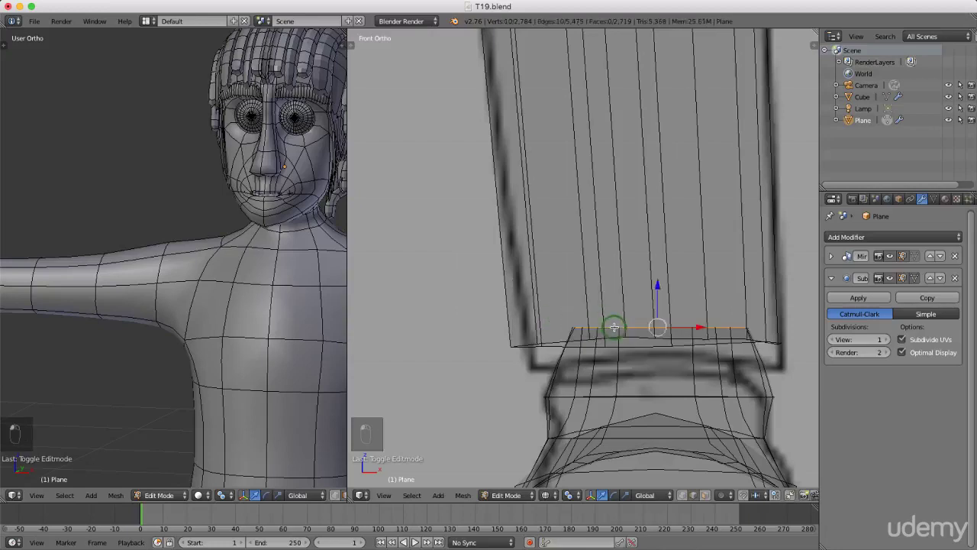
Step: Extrude the ankle's top edge loop about 0.12 upward inside the trouser leg and scale it outward to about 1.19
key("e")
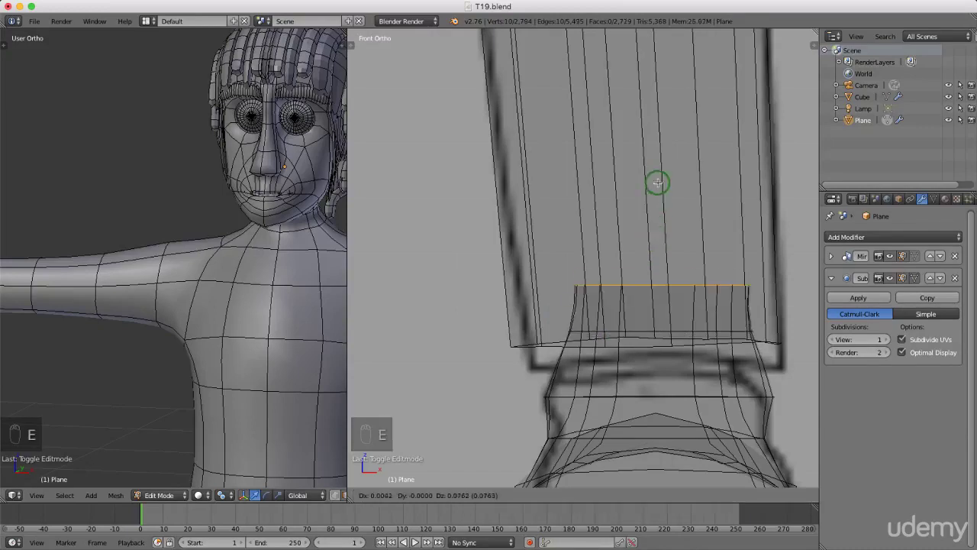
left_click(648, 169)
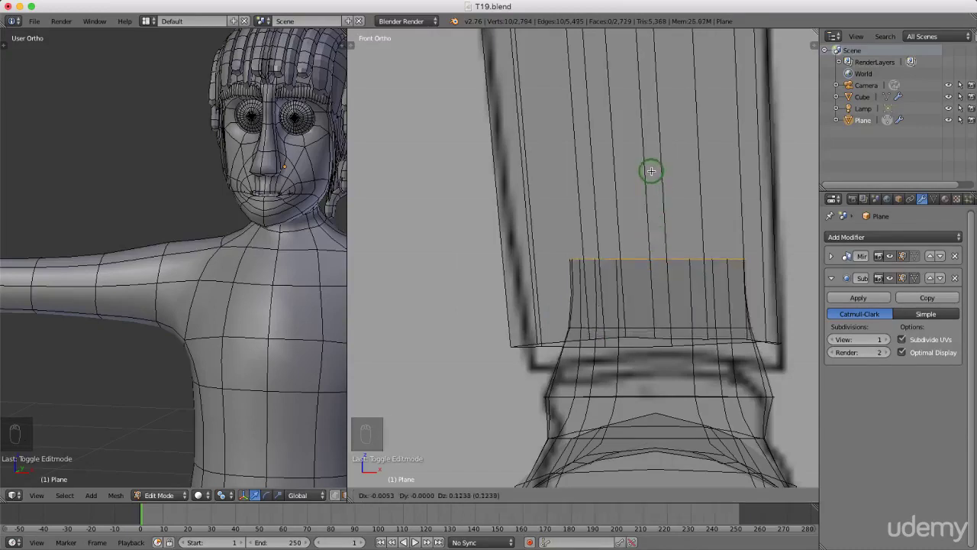
key("s")
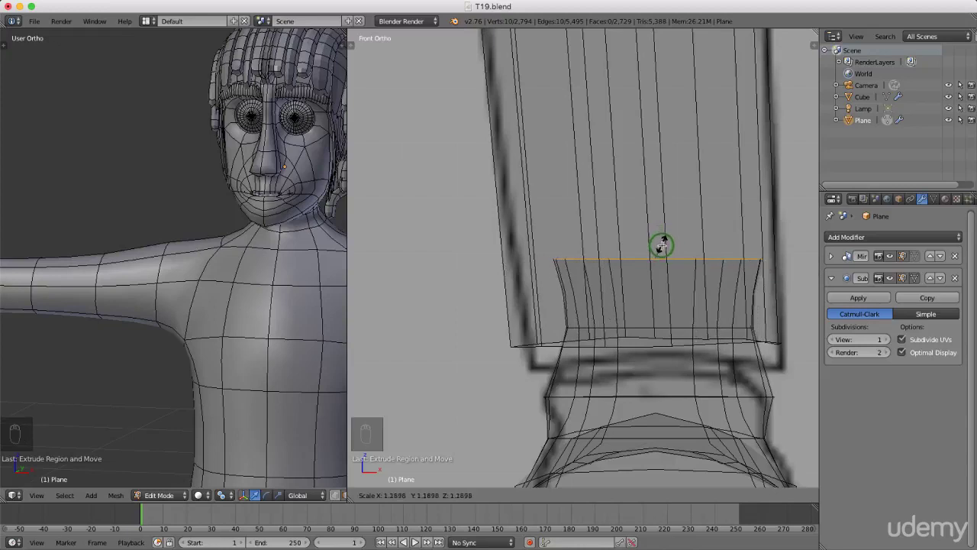
left_click(661, 245)
Step: Return the front view to solid shading with the body and both legs in view
scroll(606, 252, "down", 8)
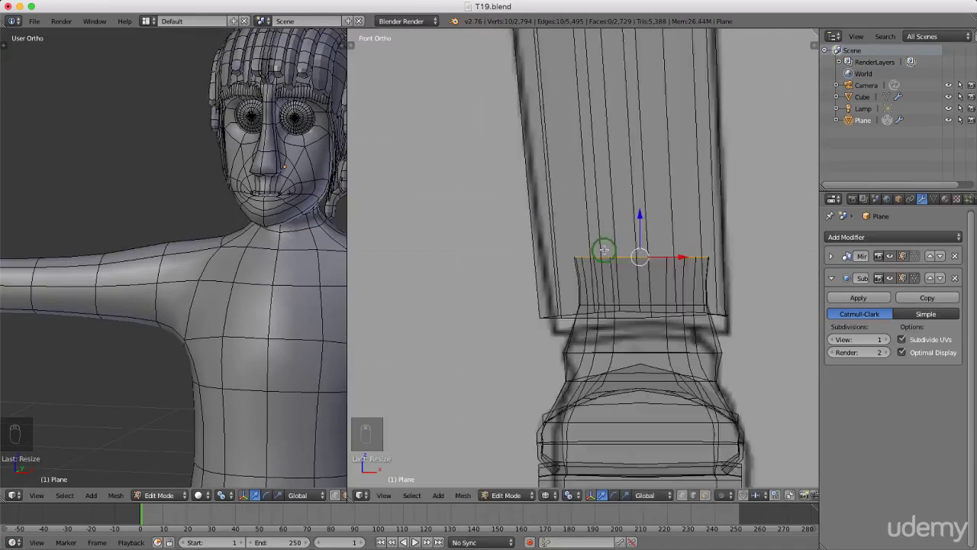
scroll(640, 305, "down", 3)
scroll(615, 346, "up", 5, "shift")
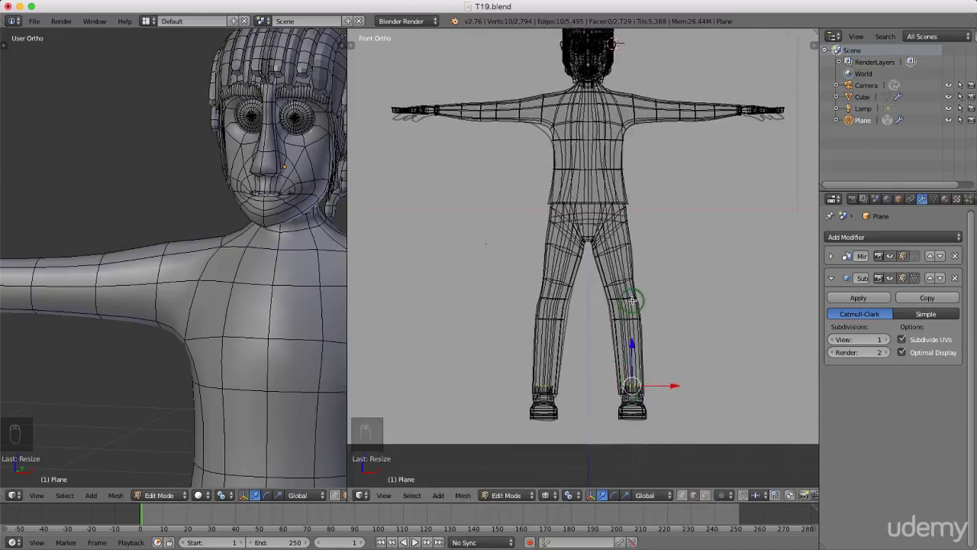
key("z")
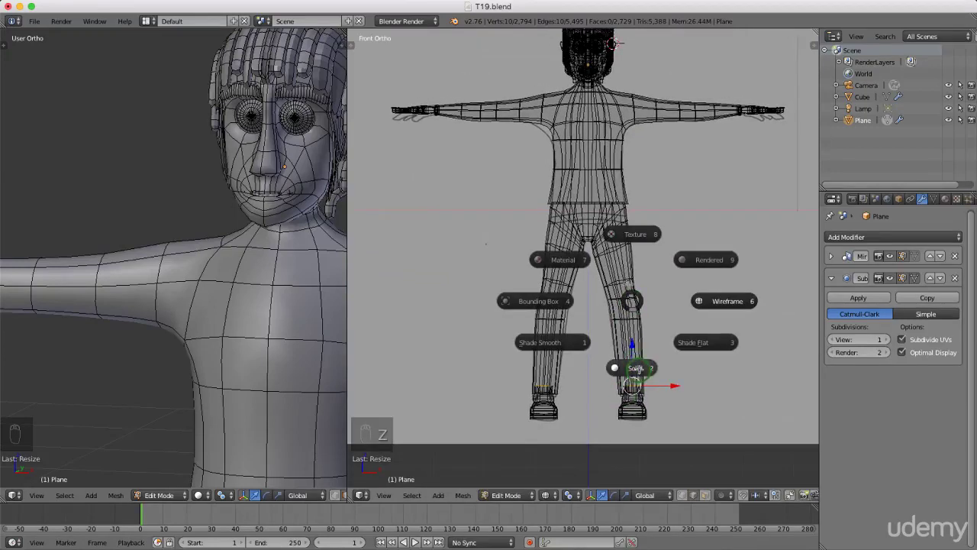
left_click(636, 368)
Step: Select the edge loop around the base of the neck and rip it, leaving the ripped edges in place
scroll(604, 384, "down", 2)
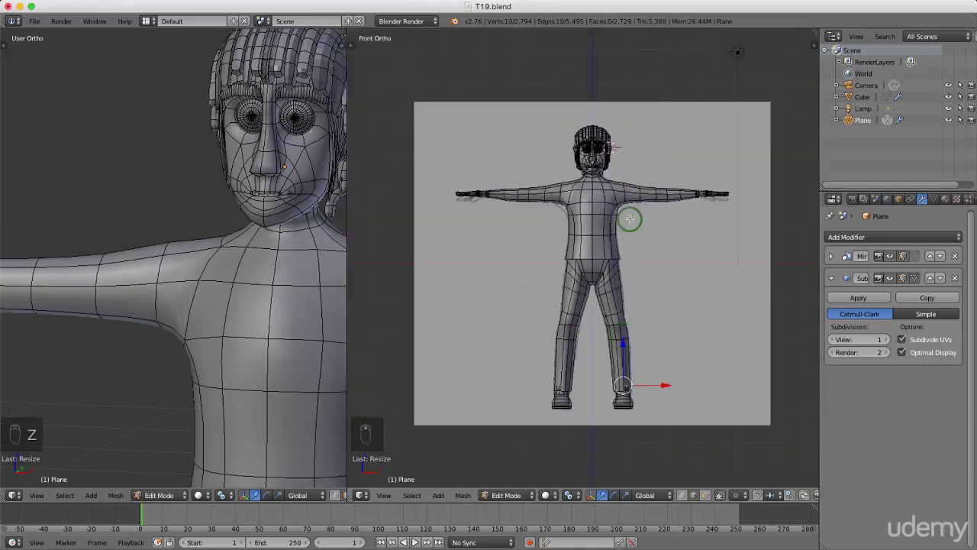
scroll(654, 183, "up", 2)
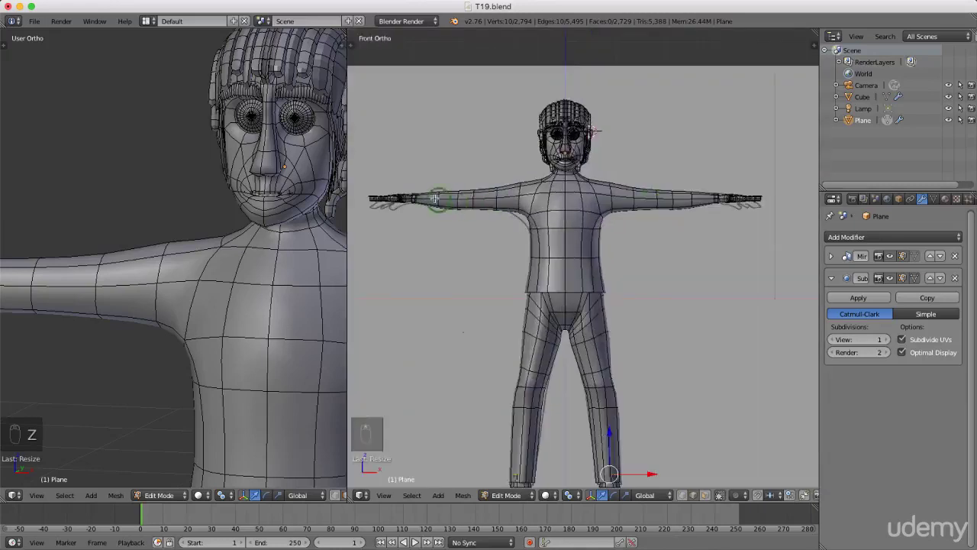
scroll(417, 194, "up", 5)
scroll(428, 195, "up", 3)
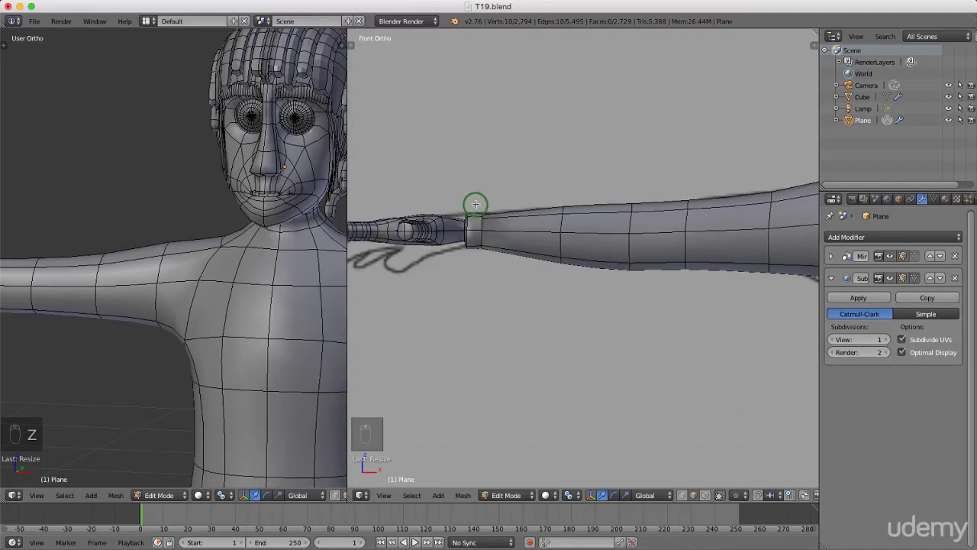
scroll(485, 212, "up", 2)
scroll(485, 212, "down", 6)
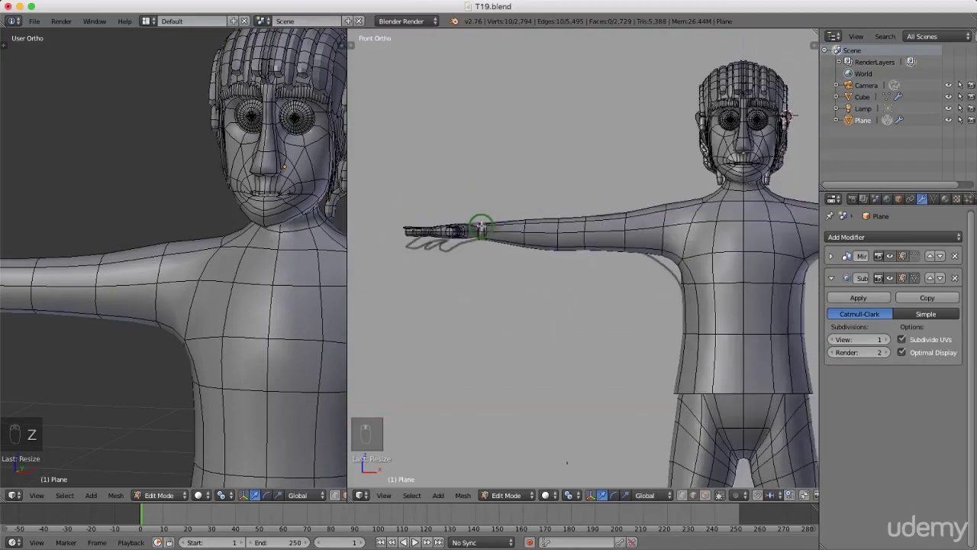
scroll(637, 206, "up", 4)
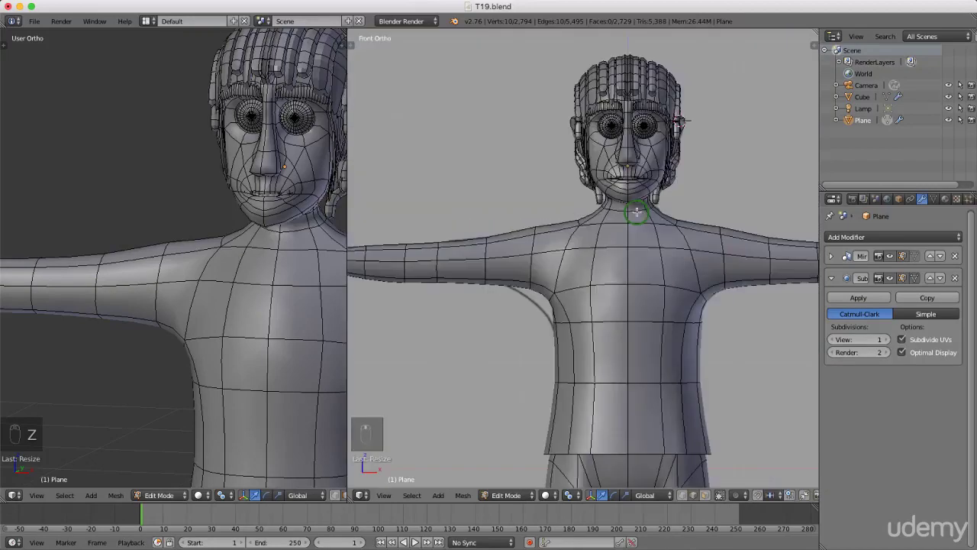
scroll(608, 212, "up", 2)
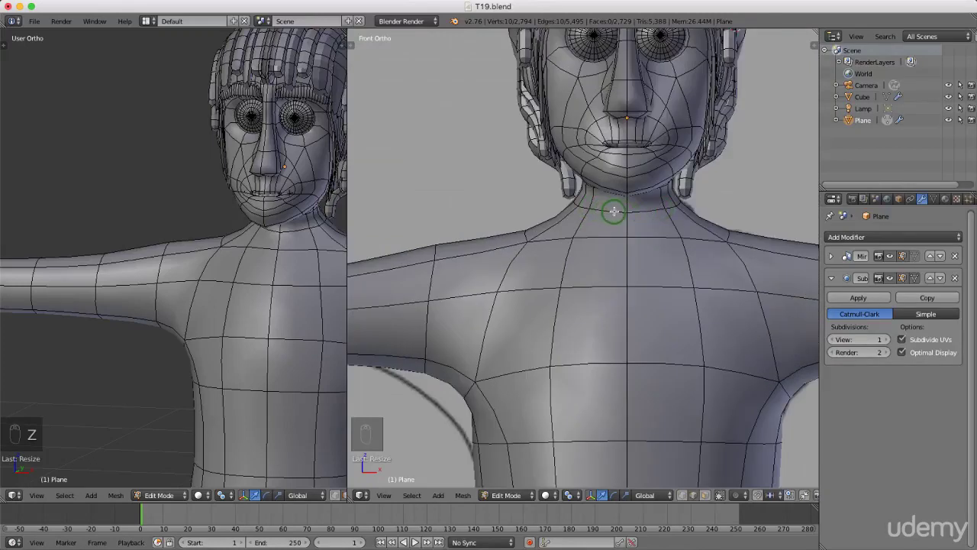
right_click(615, 211, "alt")
middle_click_drag(683, 228, 663, 240)
key("v")
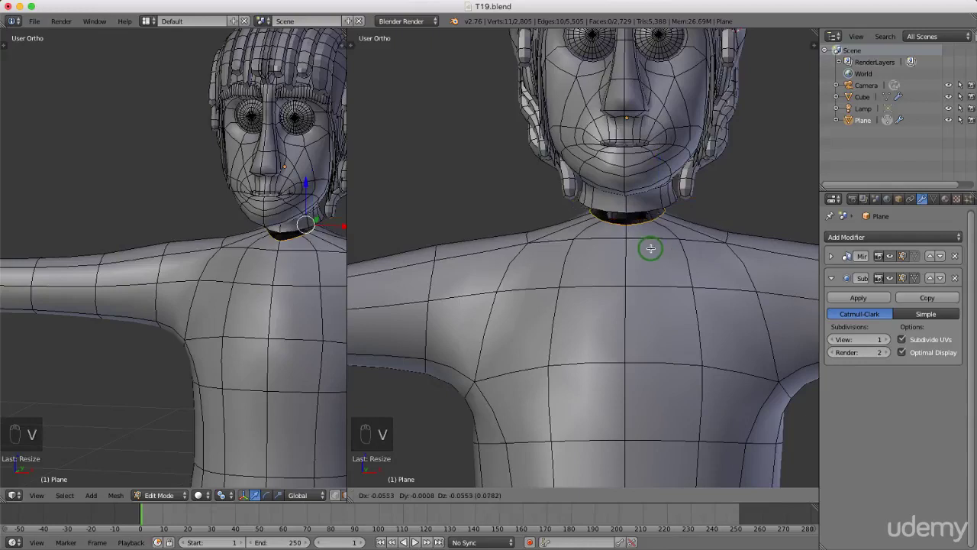
right_click(649, 248)
Step: Scale the ripped collar edge loop outward to about 1.19 to open a gap around the neck
scroll(651, 225, "up", 2)
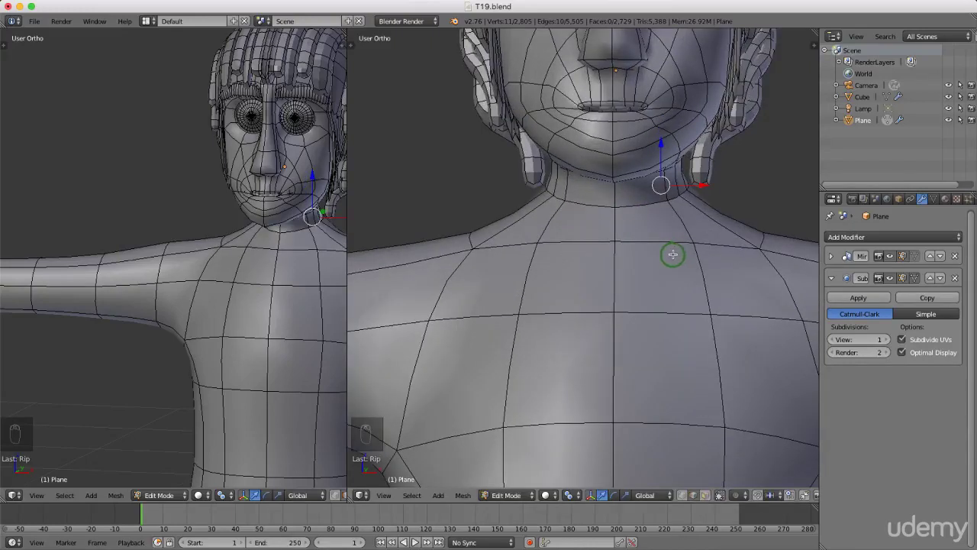
key("s")
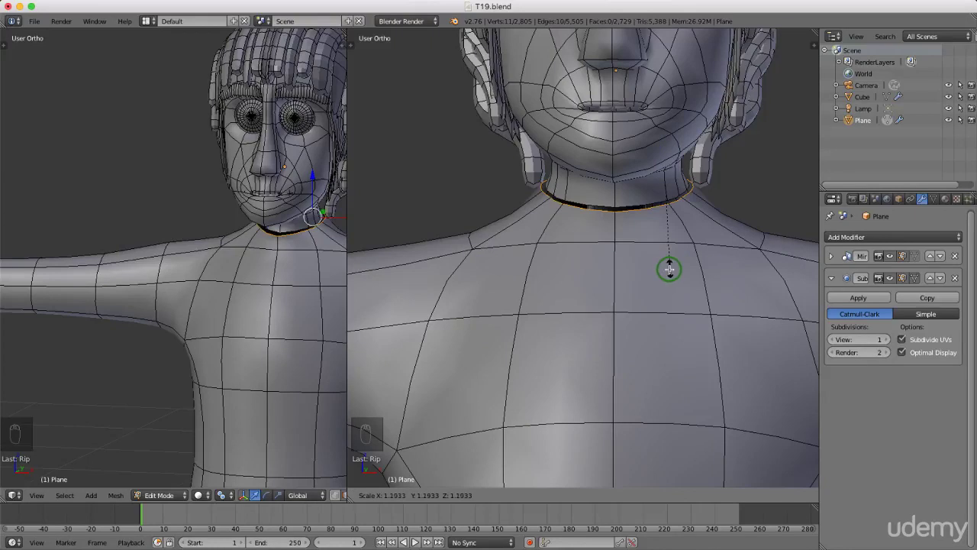
left_click(637, 202)
Step: Select the bottom edge loop of the neck inside the collar and show the front view in wireframe shading
key("KP_8")
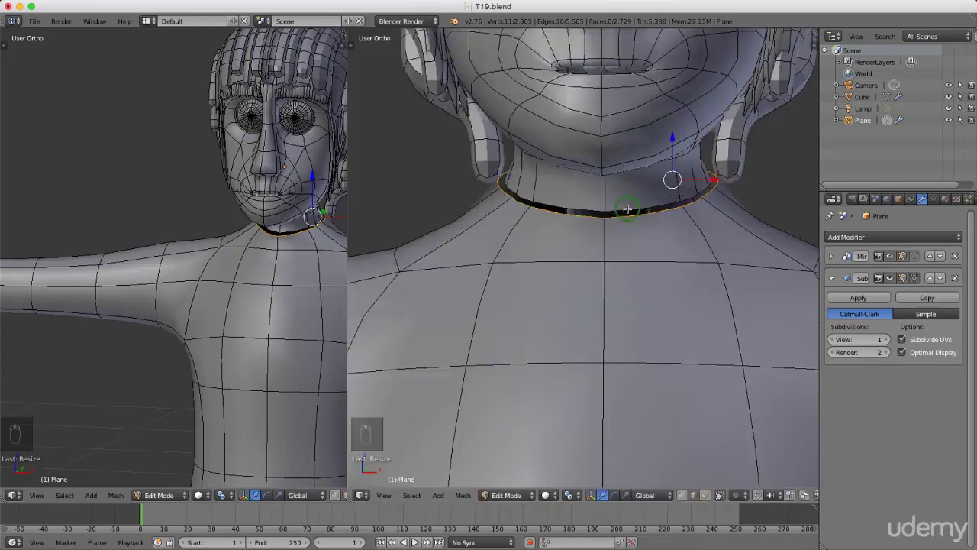
key("ctrl+z")
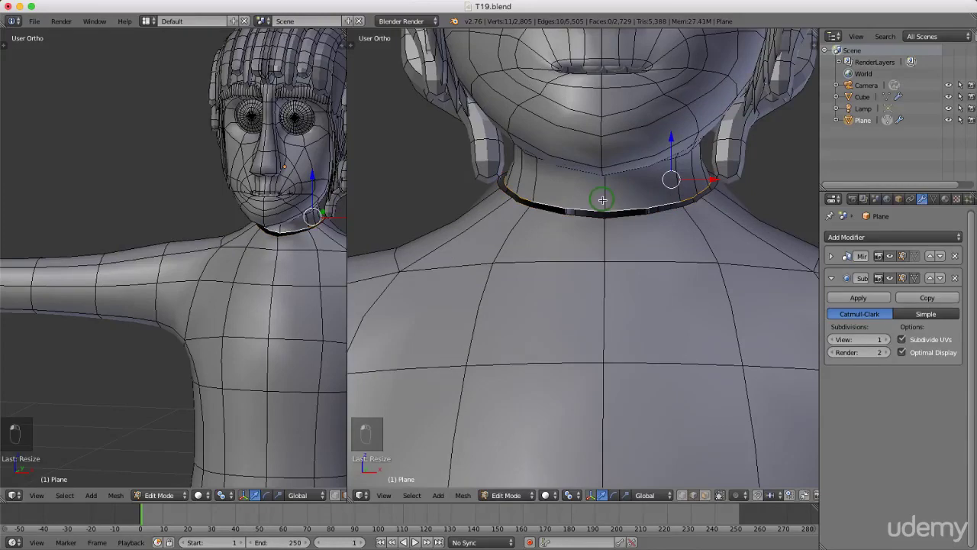
key("KP_1")
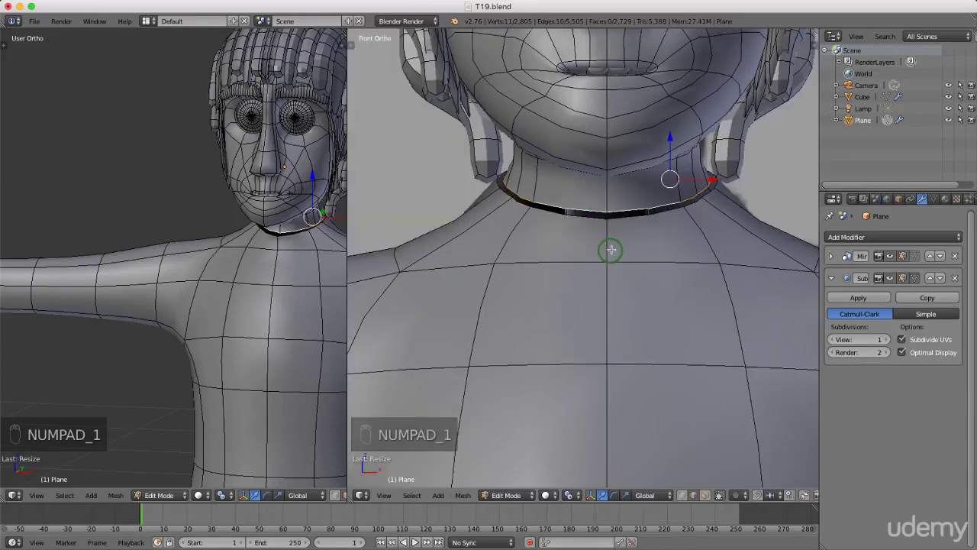
key("KP_5")
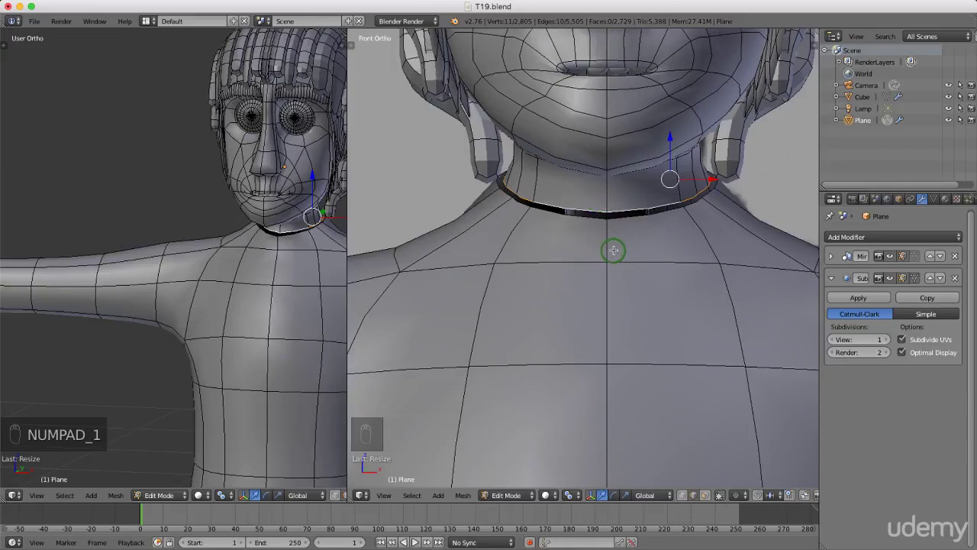
key("KP_5")
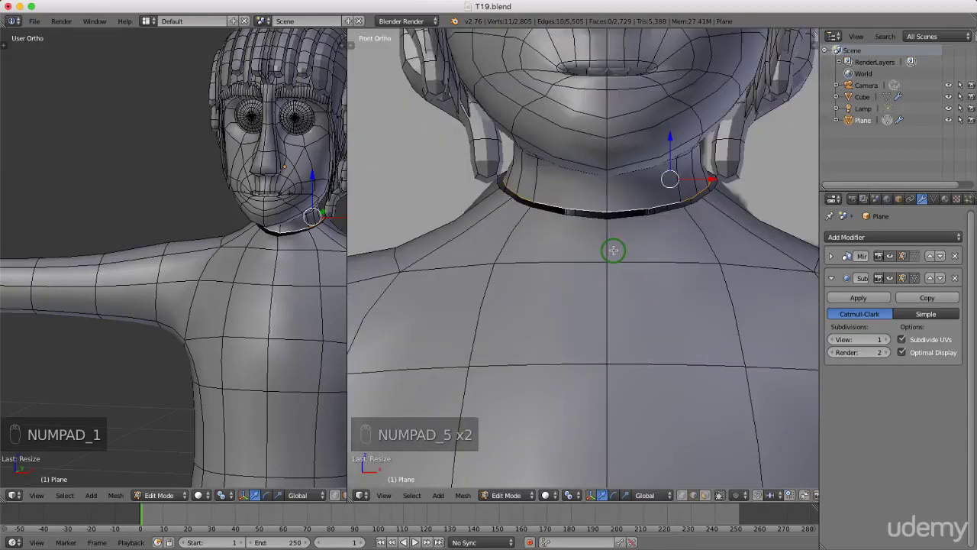
key("z")
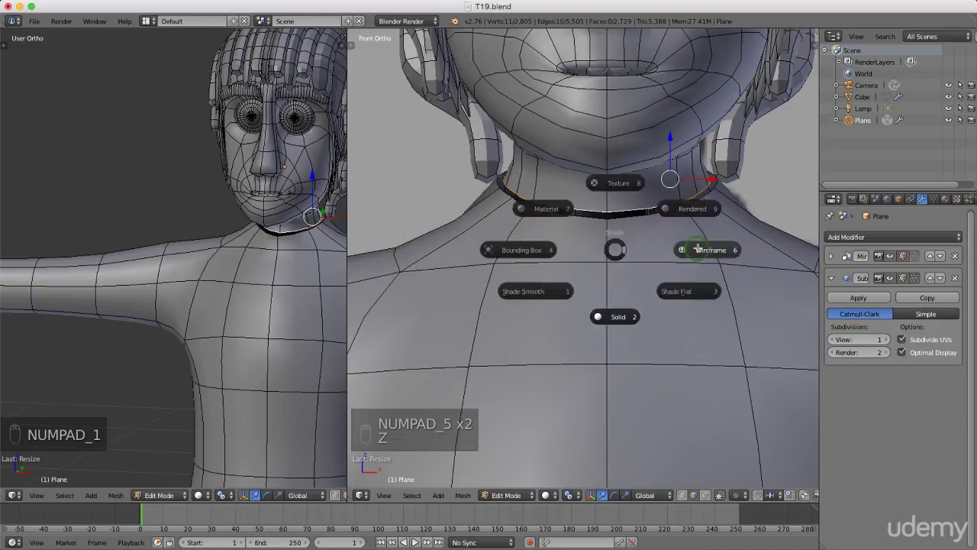
left_click(691, 248)
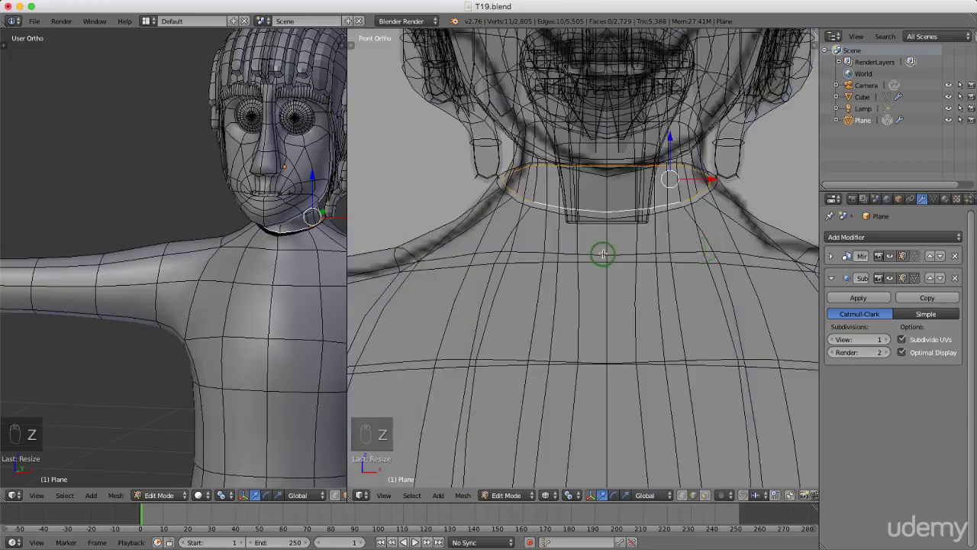
Step: Extrude the neck's bottom edge loop a short distance down inside the shirt and scale it outward to about 1.46
key("e")
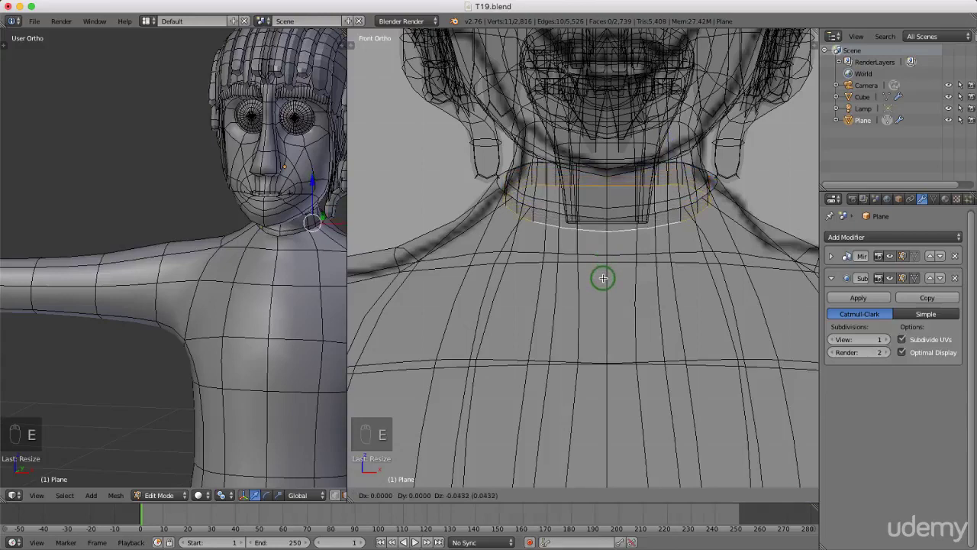
left_click(603, 284)
key("s")
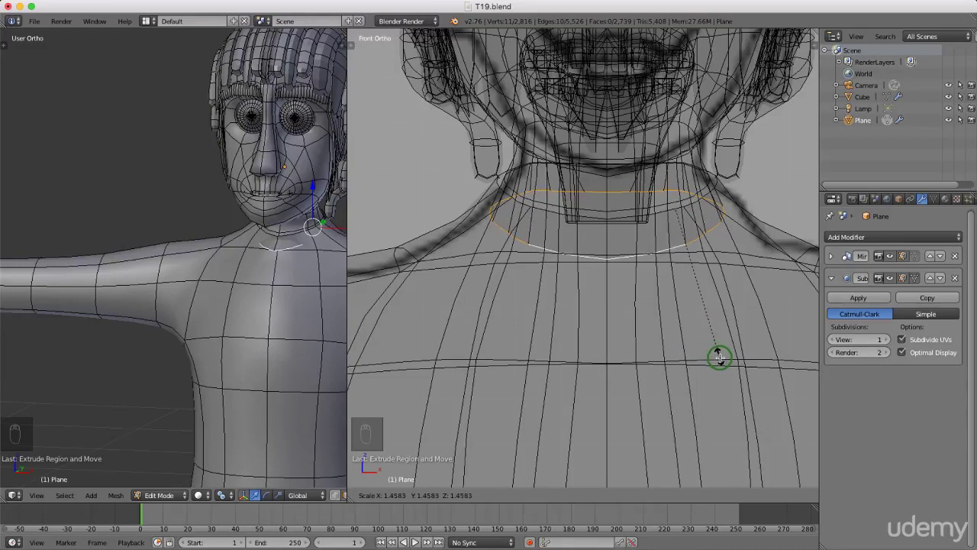
left_click(721, 359)
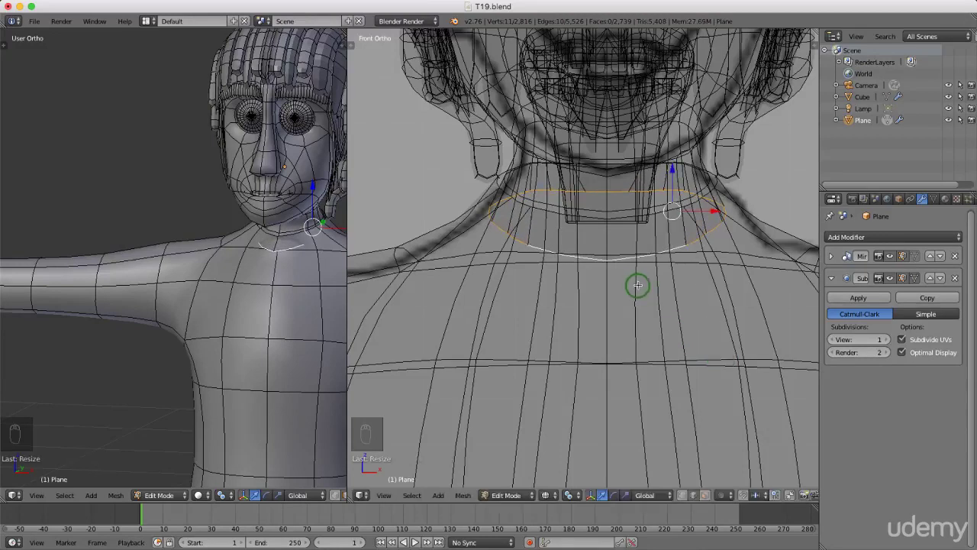
Step: In solid shading, scale the extruded neck loop along global Y until its protruding front edge sits inside the chest
key("z")
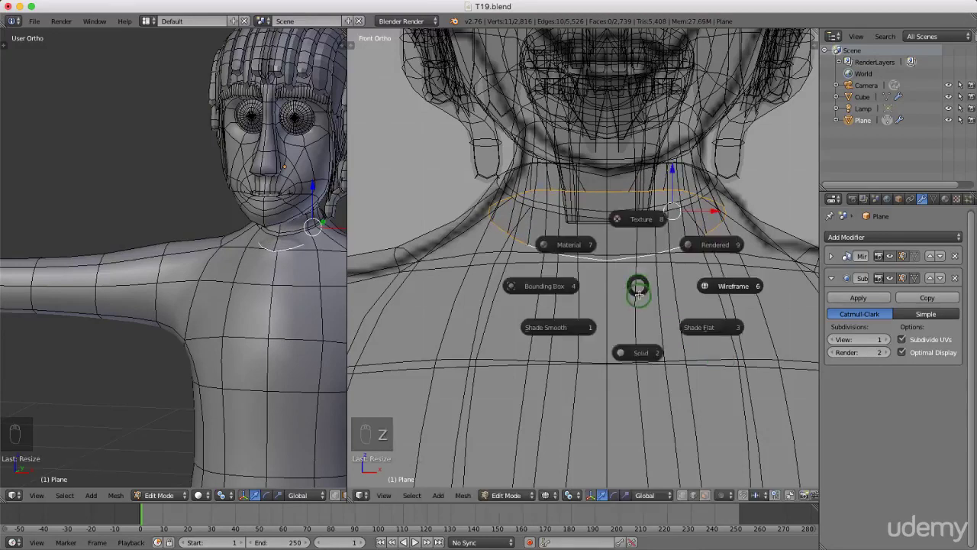
left_click(643, 352)
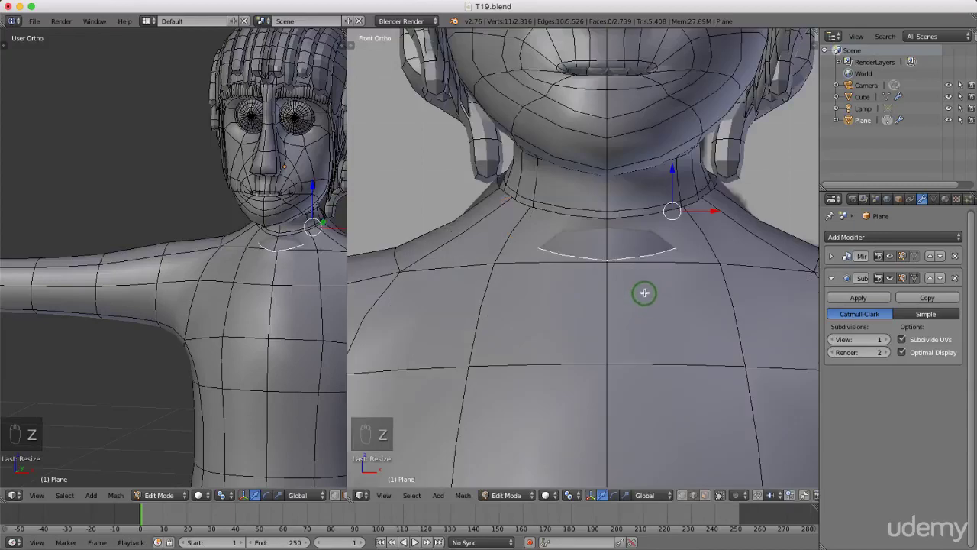
mouse_move(644, 285)
middle_mouse_down()
mouse_move(582, 305)
mouse_move(534, 298)
mouse_move(570, 307)
middle_mouse_up()
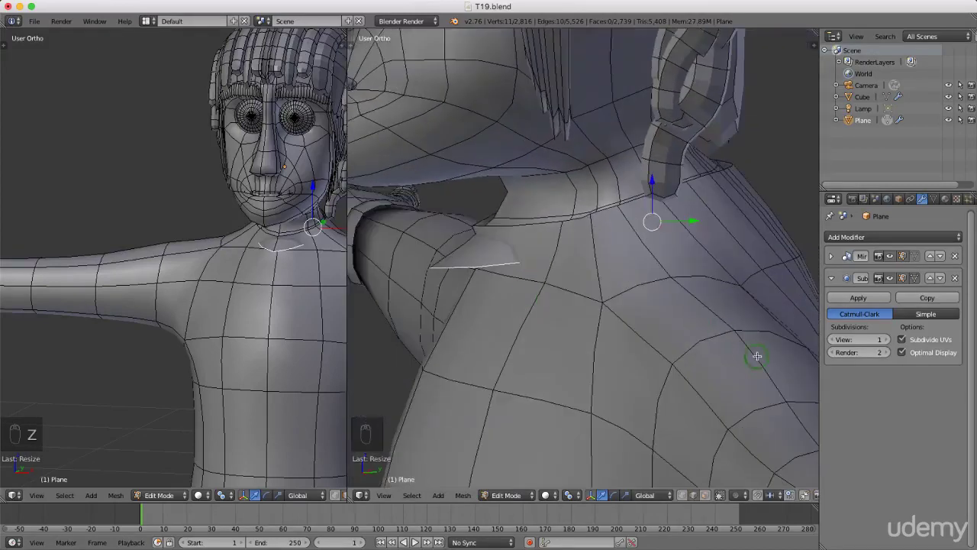
key("s")
key("y")
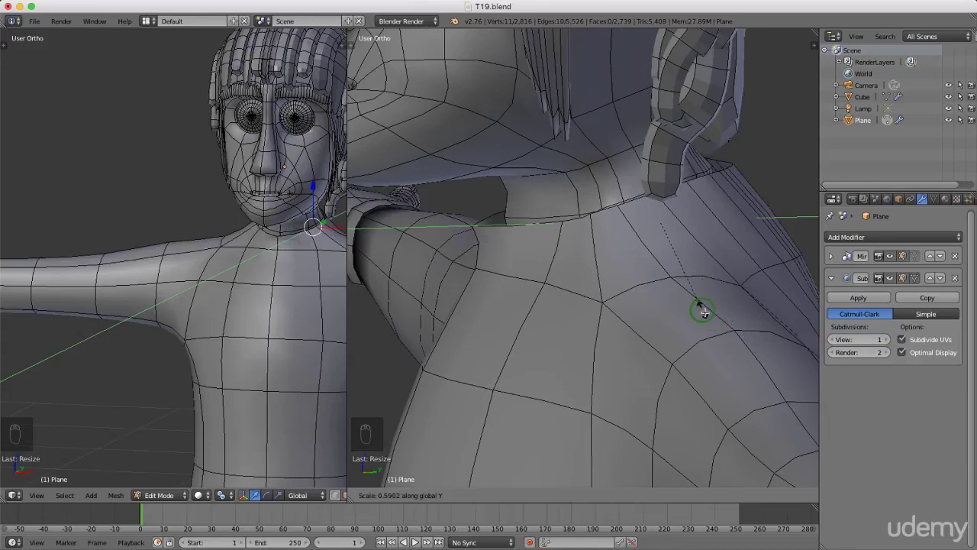
left_click(610, 256)
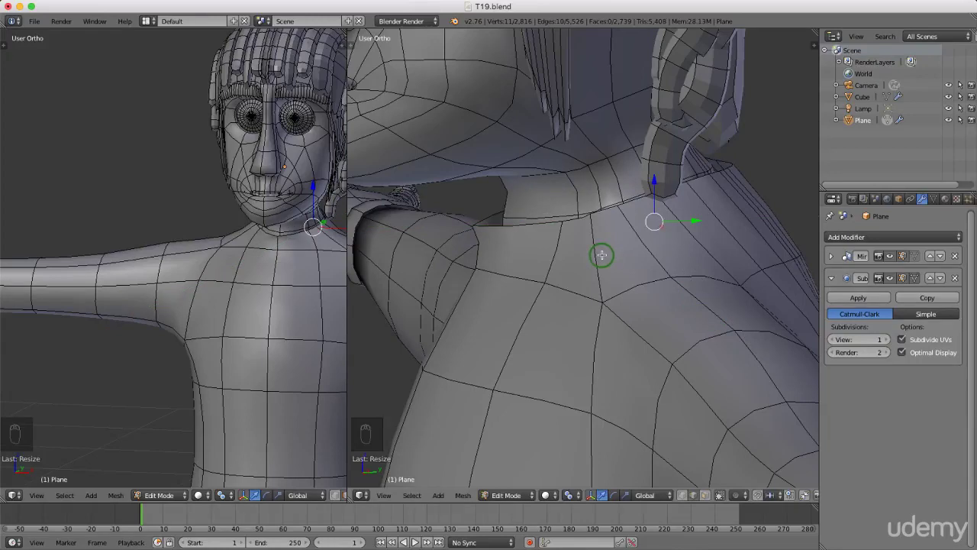
Step: In the right wireframe view, scale the extruded neck loop to about 1.13 along global Y, keeping it inside the shirt
key("KP_3")
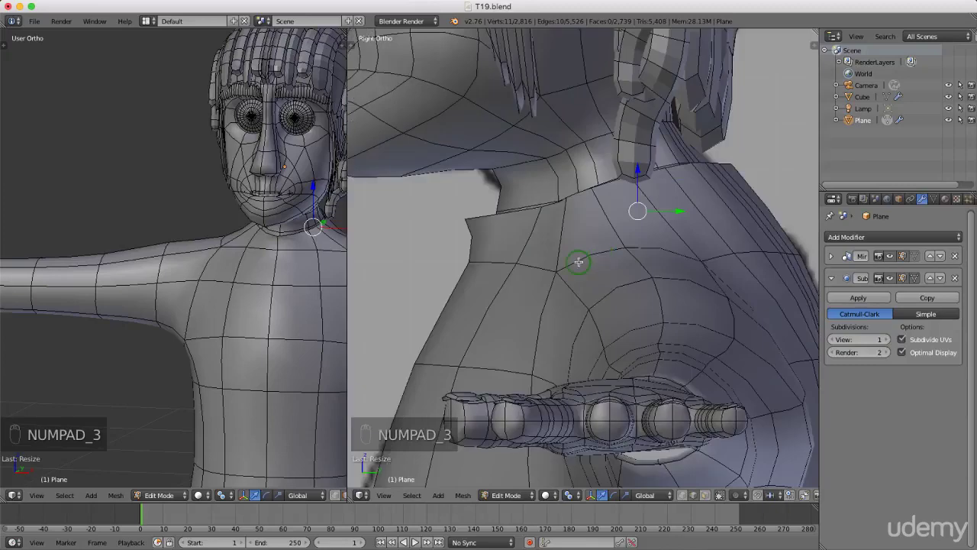
key("z")
left_click(660, 262)
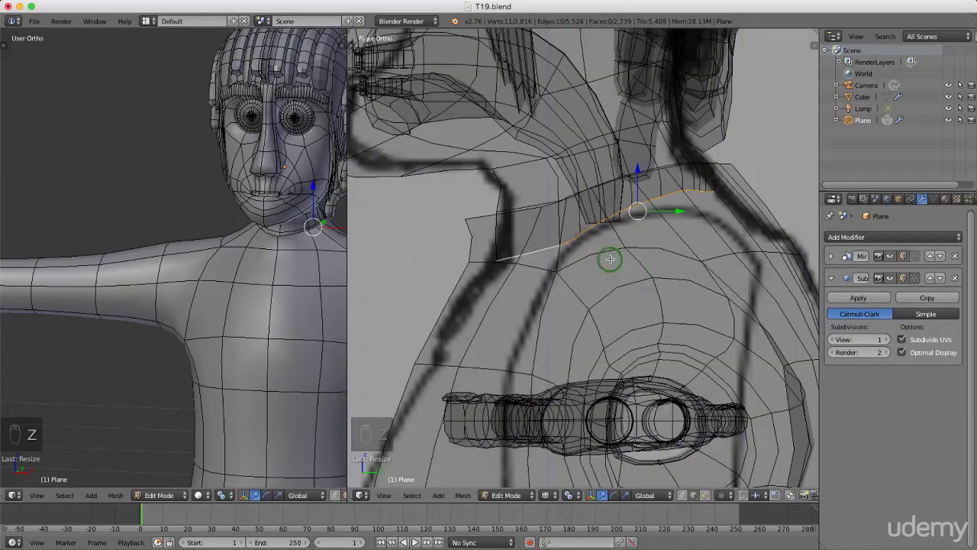
key("s")
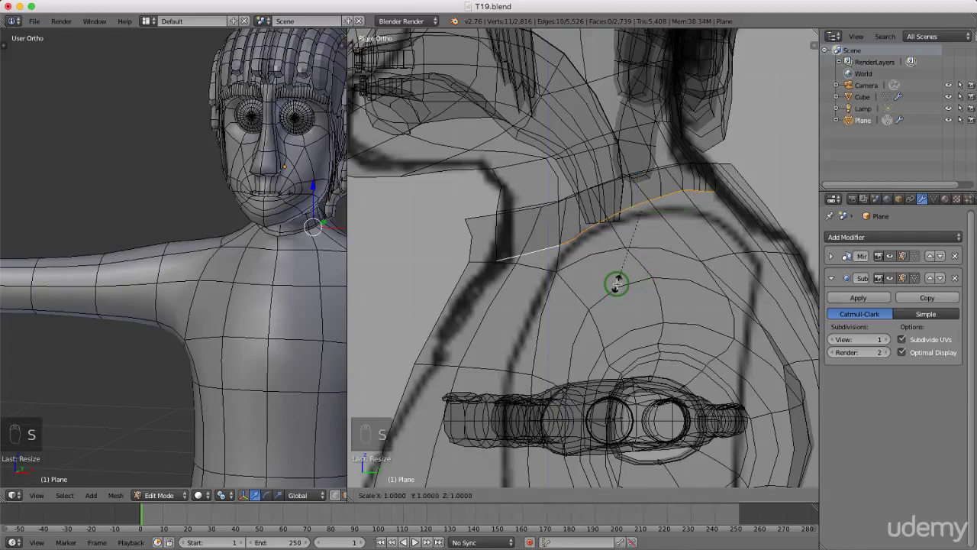
key("y")
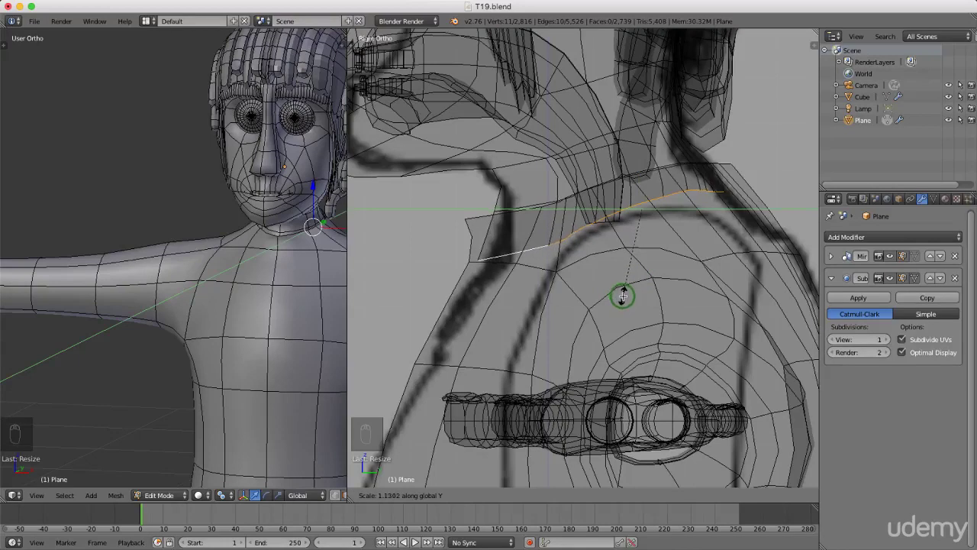
left_click(622, 296)
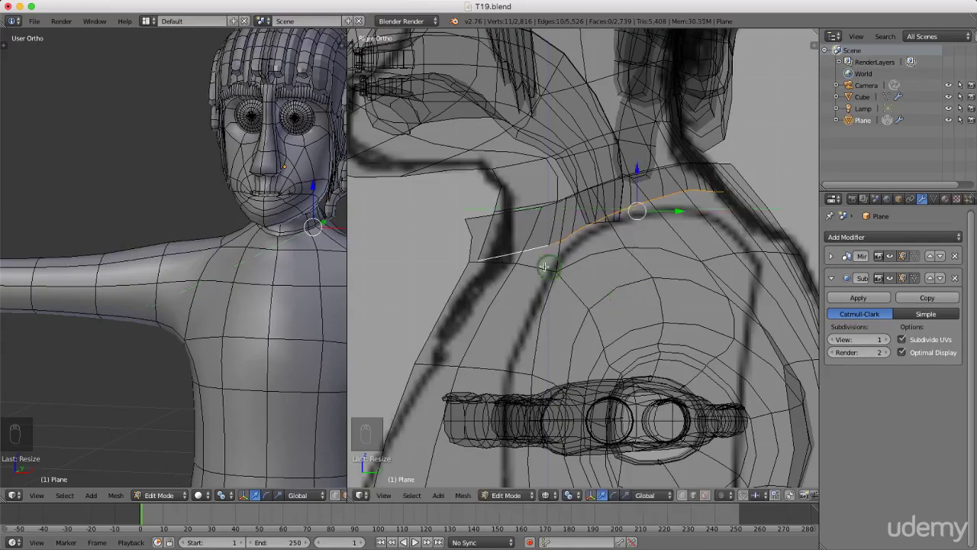
Step: Return to solid shading with the head, arms and torso in view from the front
key("z")
mouse_move(493, 264)
middle_mouse_down()
mouse_move(545, 295)
mouse_move(617, 283)
middle_mouse_up()
key("z")
left_click(615, 339)
scroll(585, 310, "down", 2)
scroll(585, 309, "down", 3)
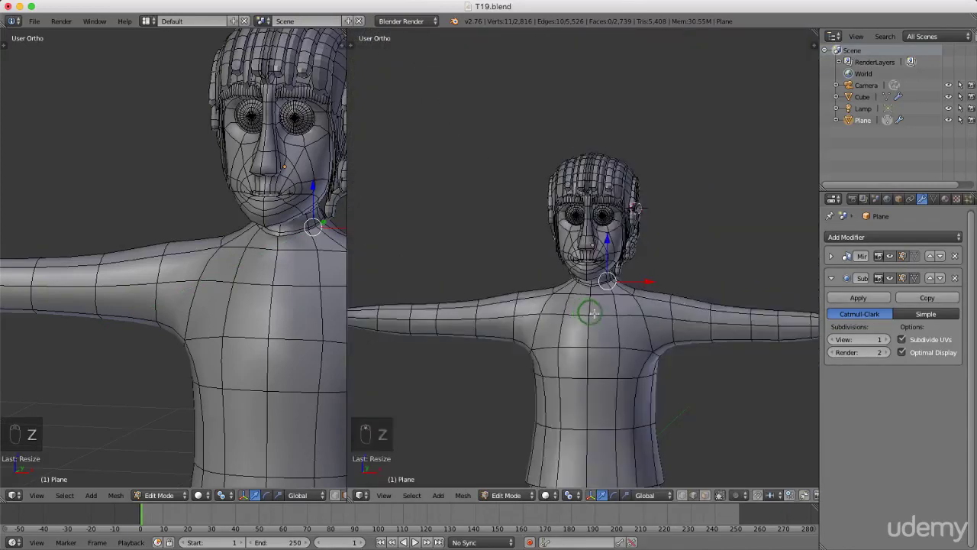
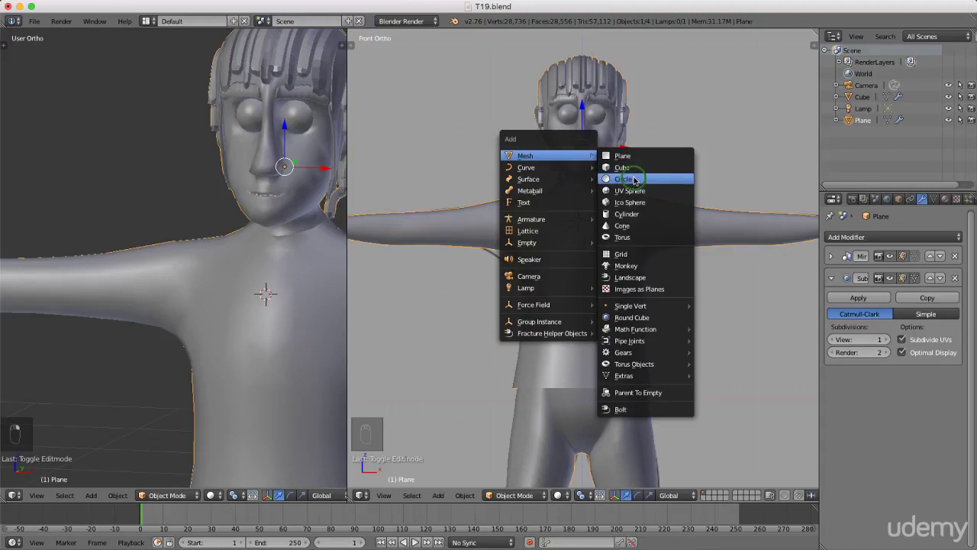
Step: Add a circle mesh at the chest, rotate it 90° to face forward, and scale it down to shirt-button size
left_click(632, 179)
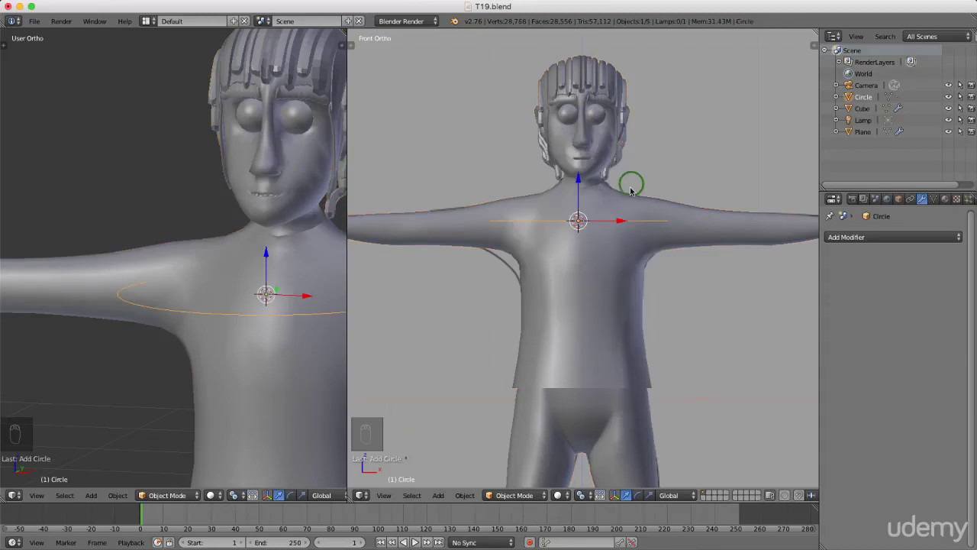
key("r")
type("90")
left_click(626, 234)
key("s")
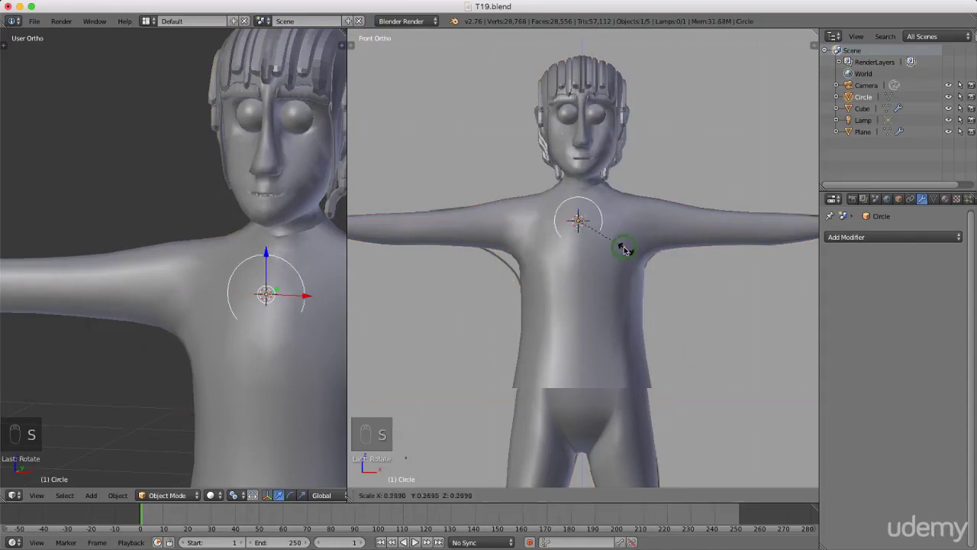
left_click(599, 239)
Step: In the right view, move the circle forward along Y until it sits just in front of the chest
key("KP_3")
scroll(189, 290, "up", 4)
scroll(187, 295, "up", 1)
left_click_drag(251, 277, 236, 273)
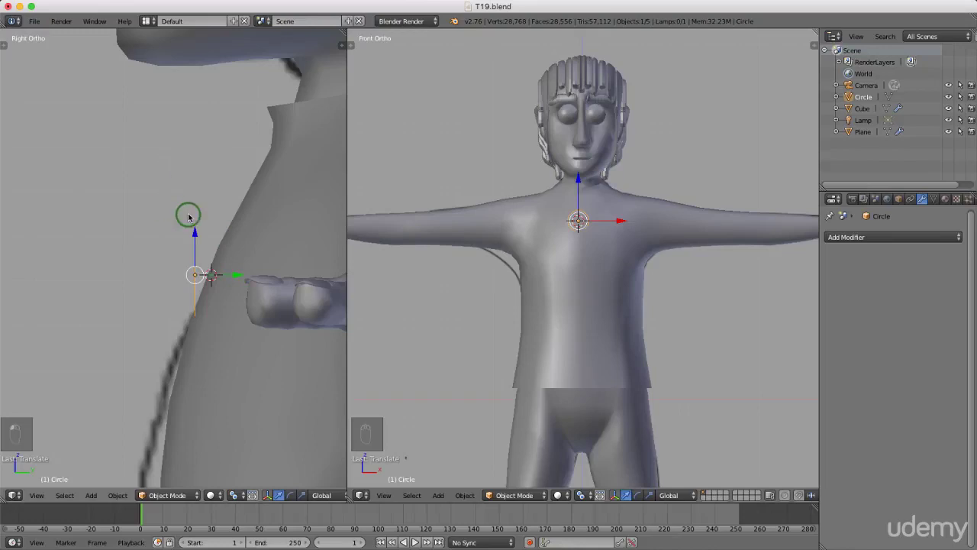
scroll(182, 284, "up", 3)
Step: In Edit Mode, extrude the whole circle about 0.04 forward along global Y, away from the chest, to form the button's side wall
key("Tab")
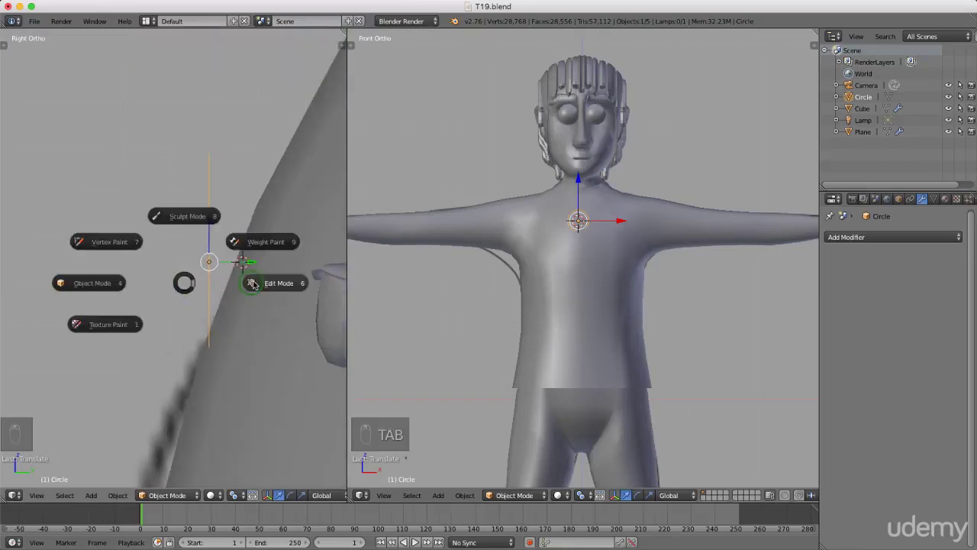
key("Tab")
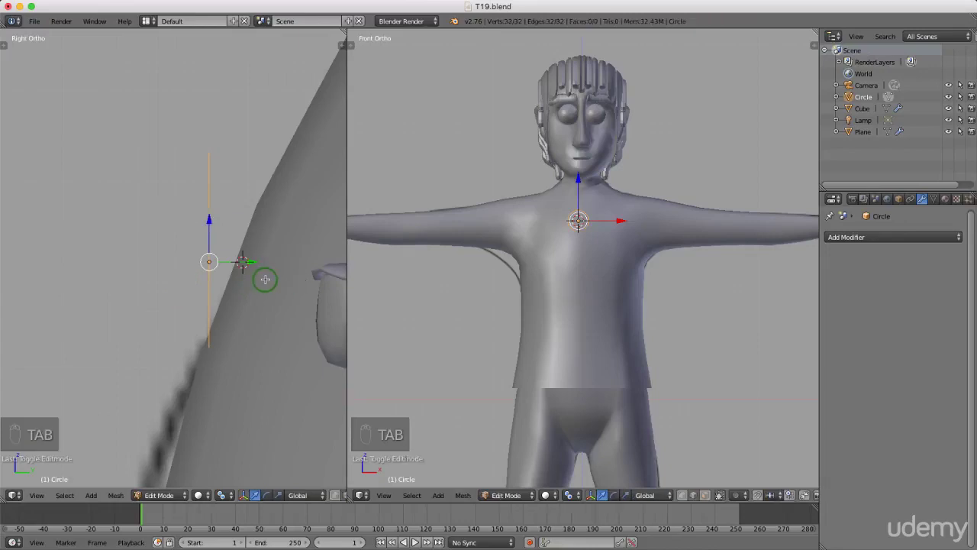
key("e")
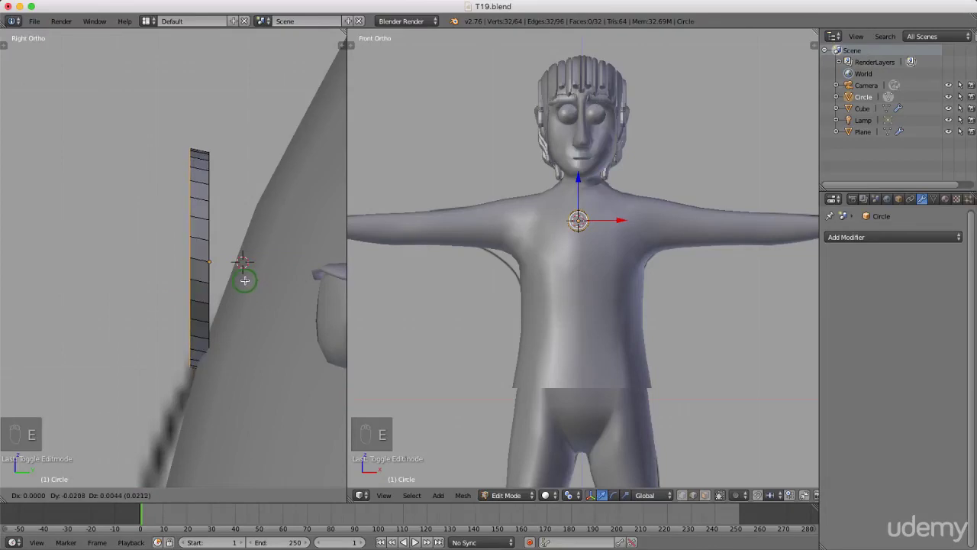
middle_click(246, 280)
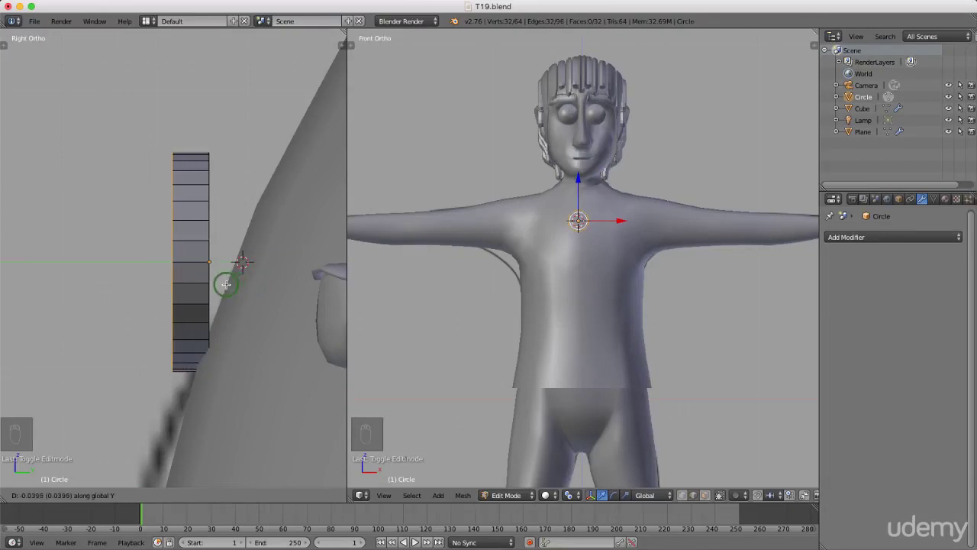
left_click(218, 284)
Step: Extrude the button's front edge loop in place and scale it inward to about 0.79 to form a flat rim
middle_click_drag(205, 282, 282, 312)
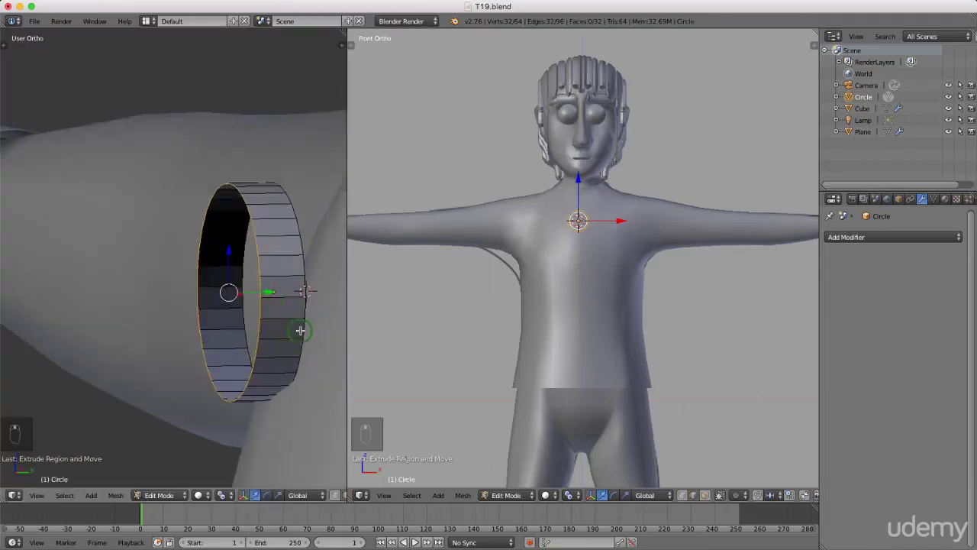
key("e")
left_click(300, 332)
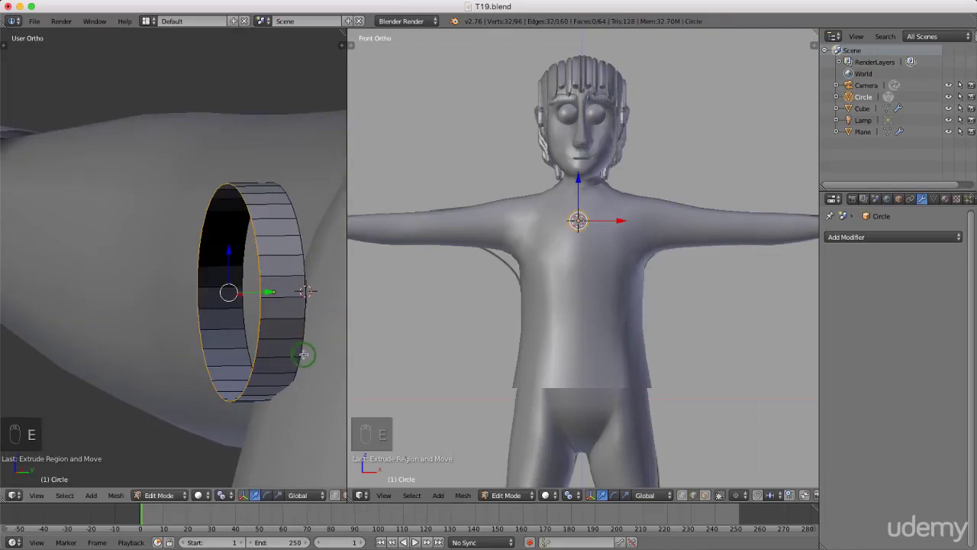
key("s")
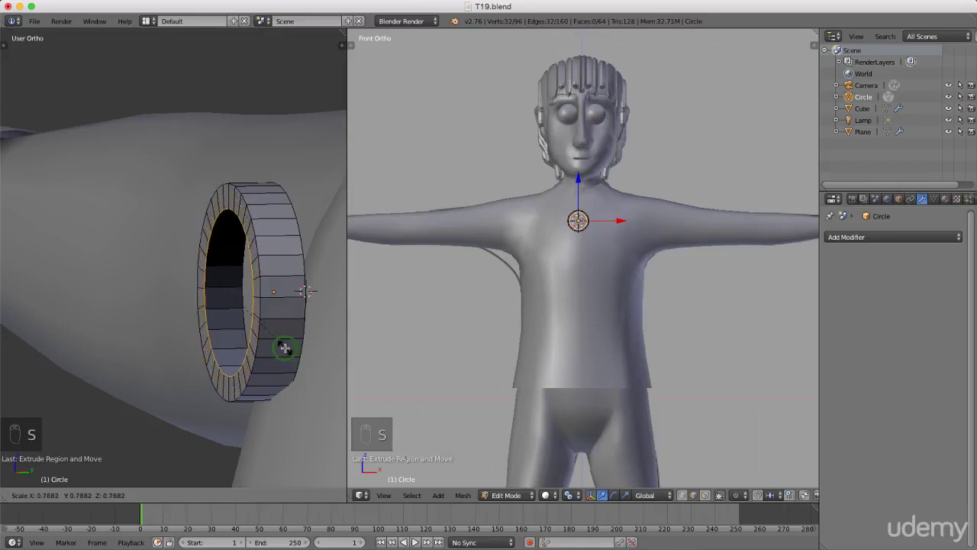
left_click(283, 347)
Step: Extrude the rim's inner edge loop toward the chest along global Y, and extrude it again in place, scaled inward, to form a recessed floor
key("e")
key("y")
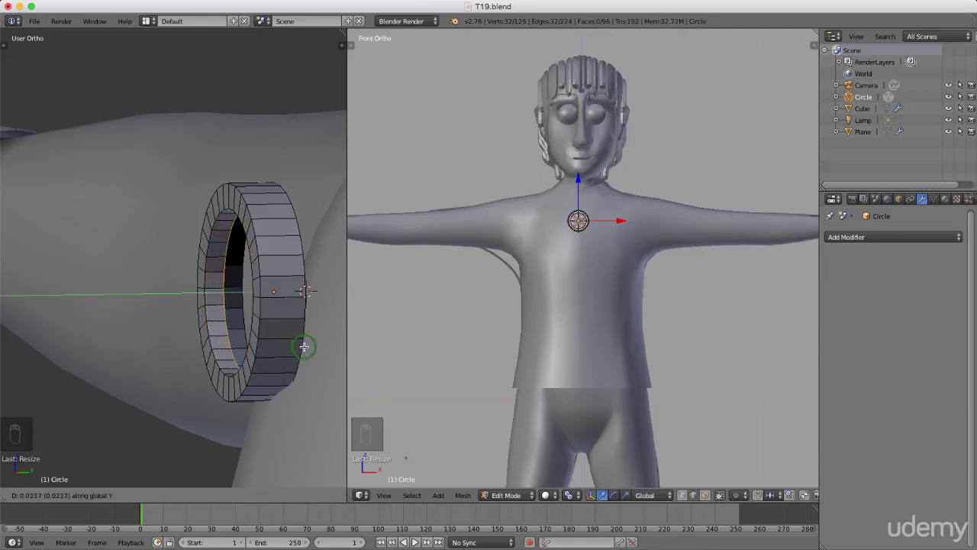
left_click(310, 347)
key("e")
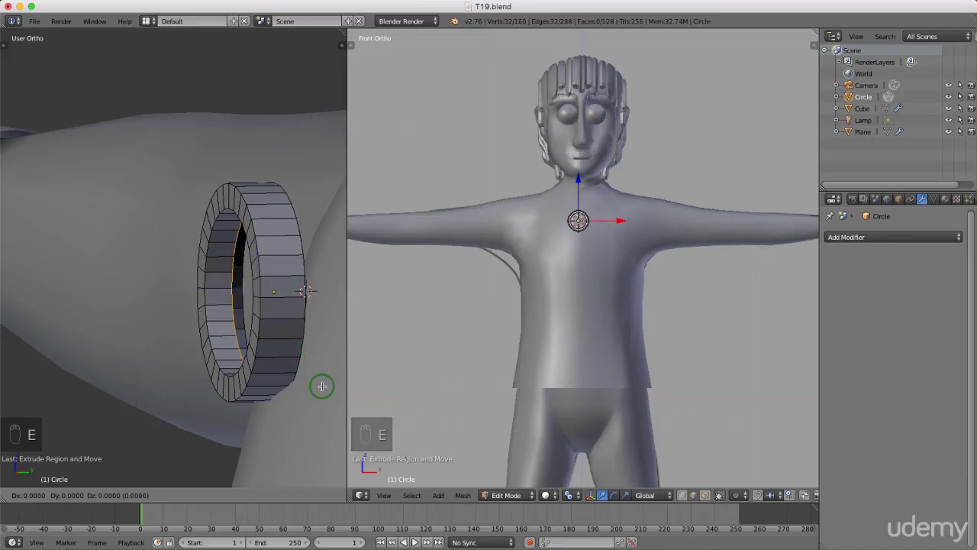
right_click(322, 386)
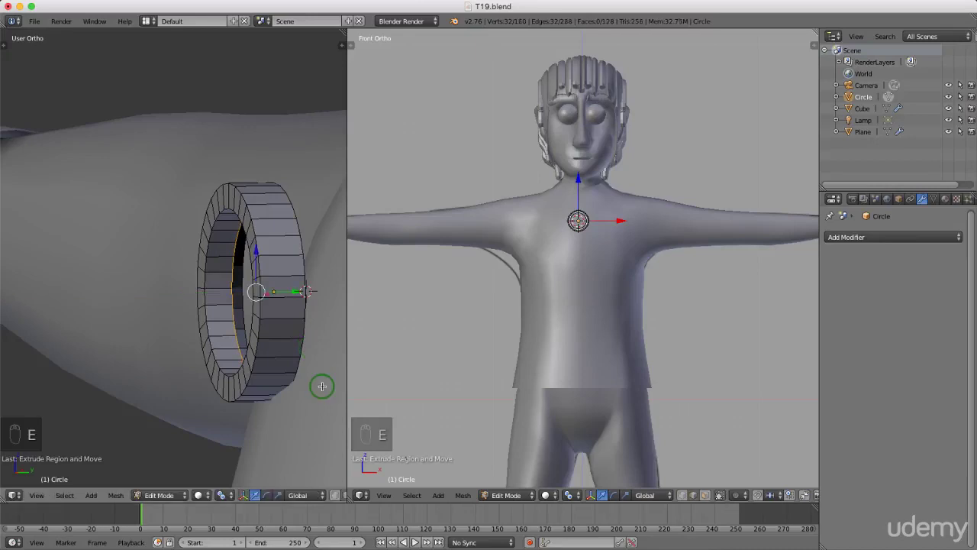
key("s")
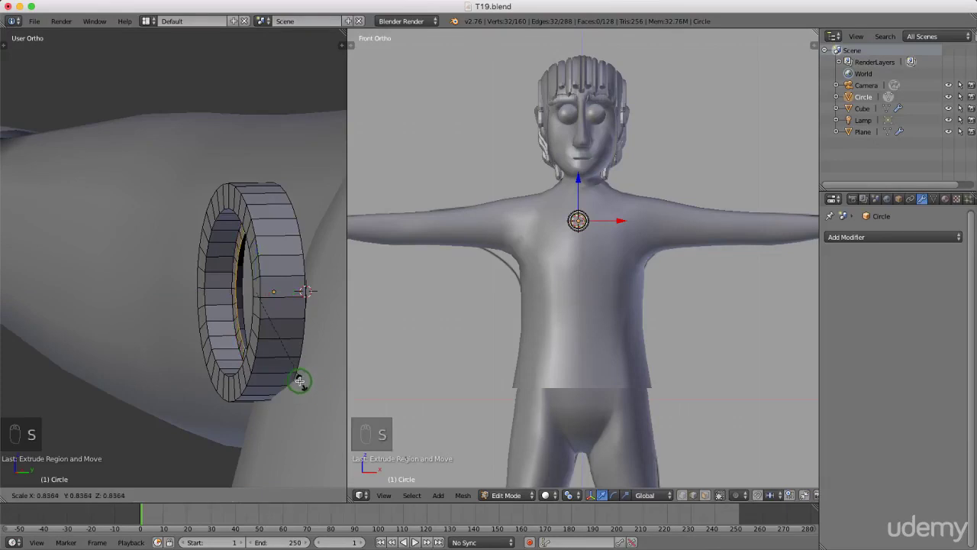
left_click(264, 355)
Step: Move the recess's innermost edge loop forward about 0.02 along global Y so the floor slopes outward toward the centre
scroll(265, 356, "left", 5)
scroll(166, 362, "left", 5, "shift")
scroll(122, 331, "right", 5, "shift")
scroll(284, 276, "right", 3)
scroll(284, 276, "up", 3)
key("g")
key("y")
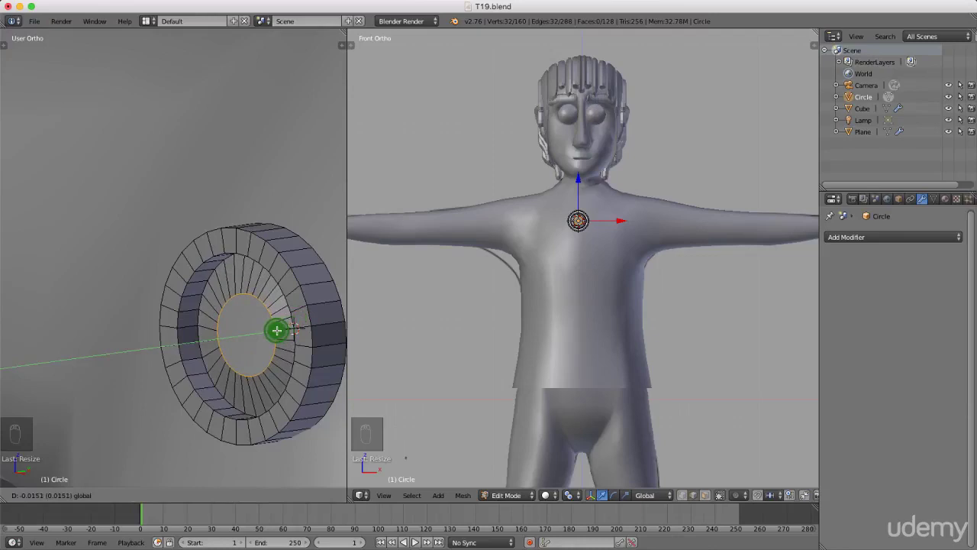
left_click(275, 330)
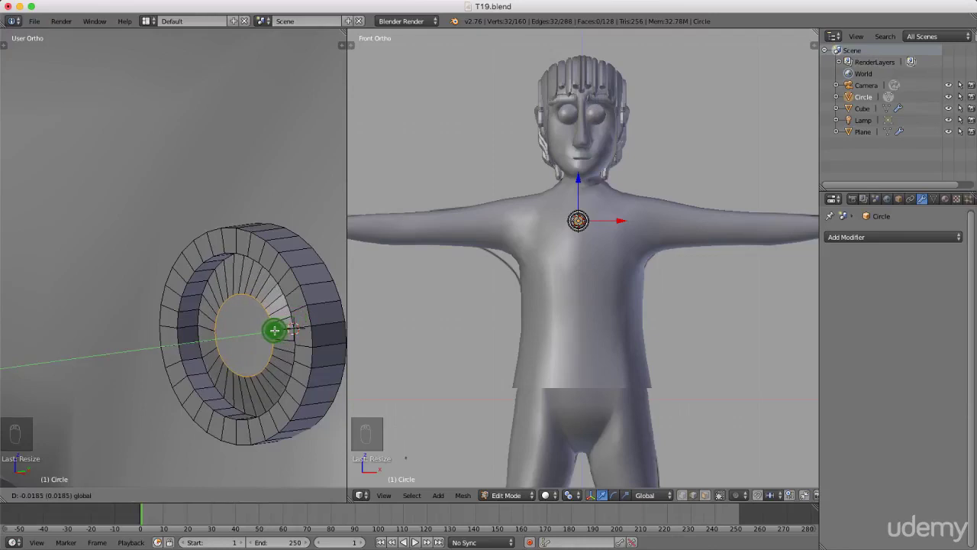
Step: Extrude the innermost edge loop in place and scale it inward to leave a small hole at the button's centre
key("e")
right_click(321, 410)
key("s")
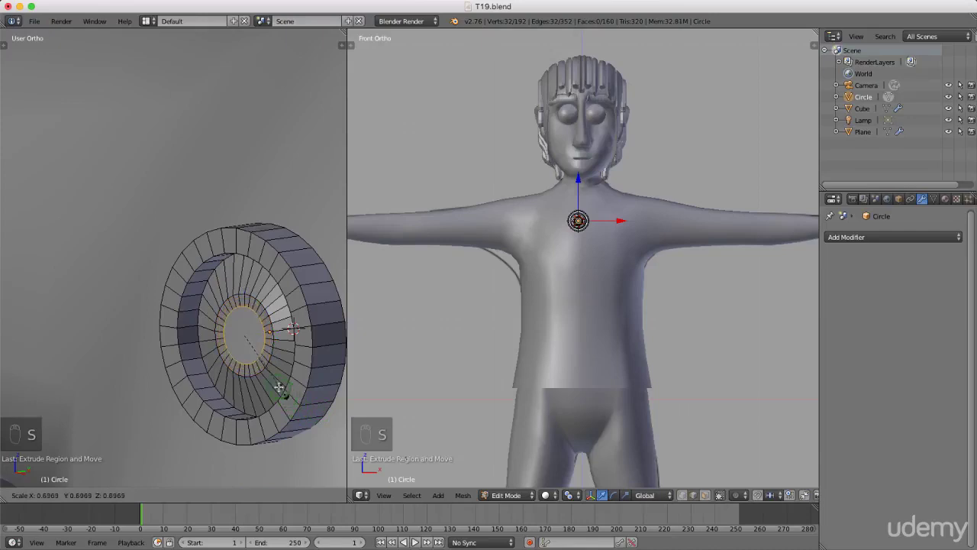
left_click(268, 375)
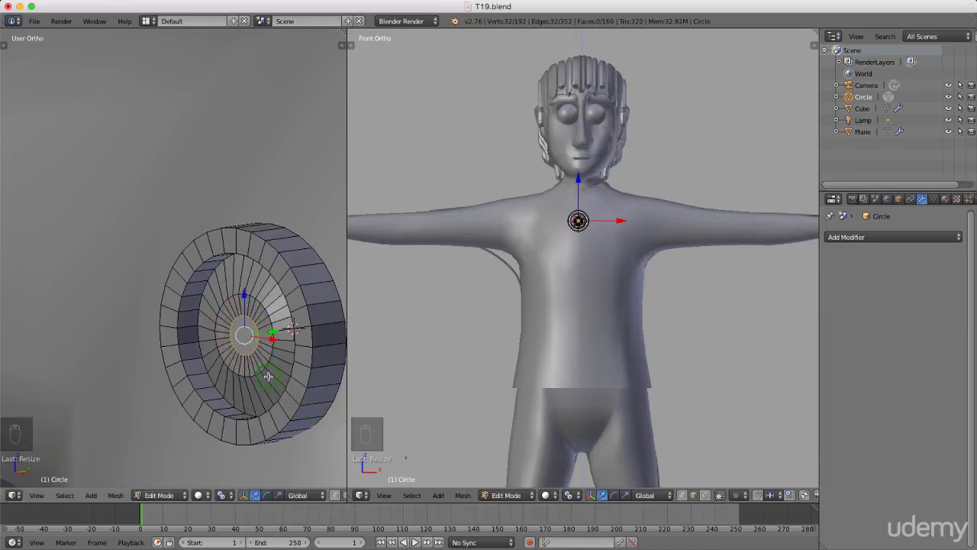
Step: Extrude the small centre loop about 0.01 forward along global Y and fill it with a face to cap the button's central stud
key("e")
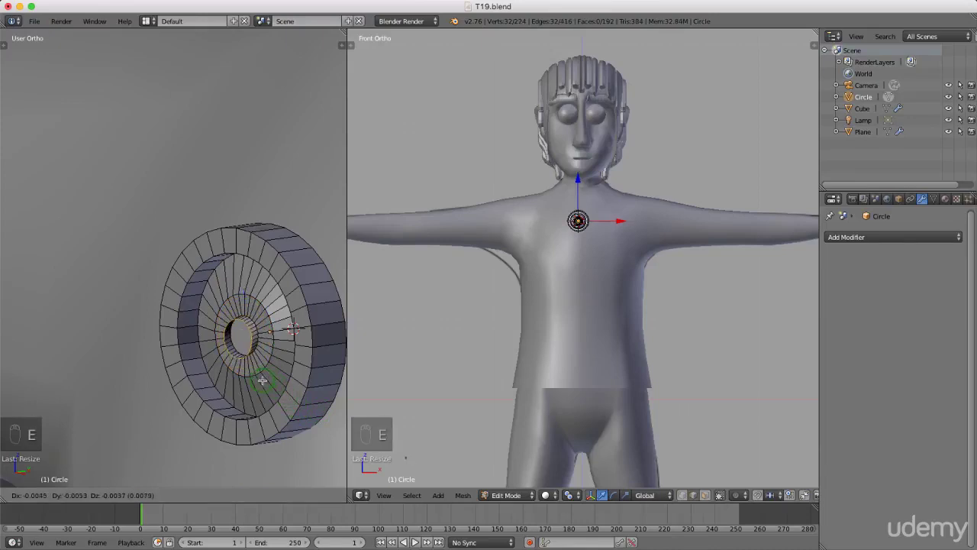
key("y")
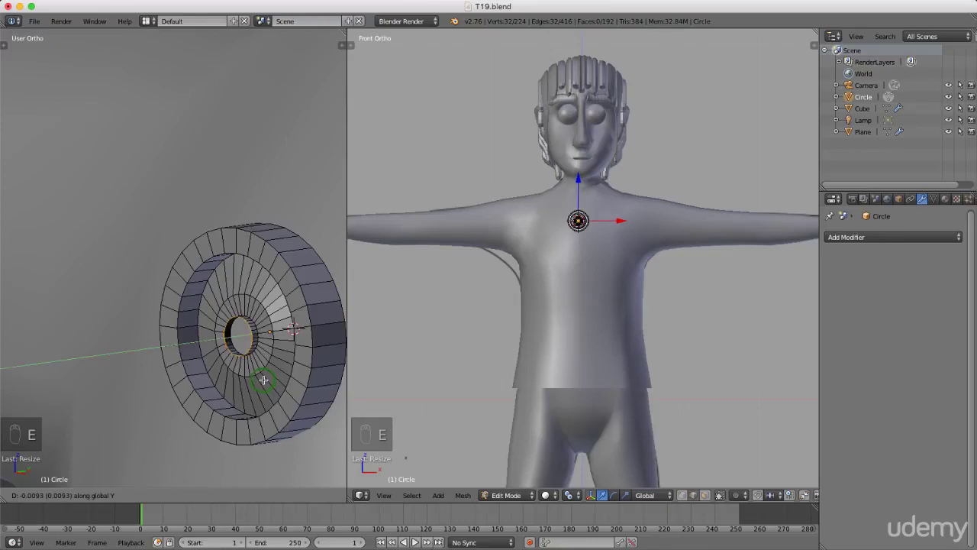
left_click(261, 379)
key("f")
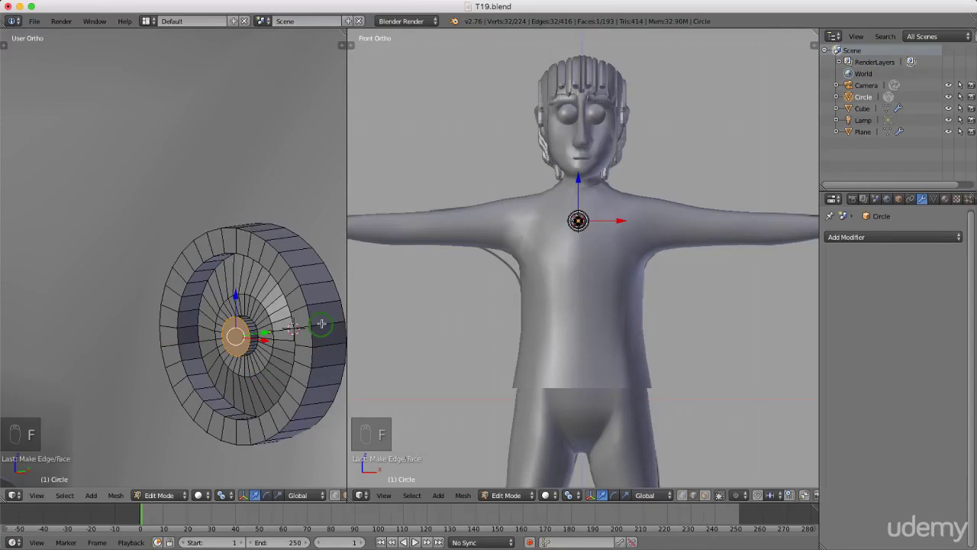
Step: Return to Object Mode and scale the whole button down slightly in the front view
key("Tab")
left_click(232, 324)
scroll(578, 228, "up", 5)
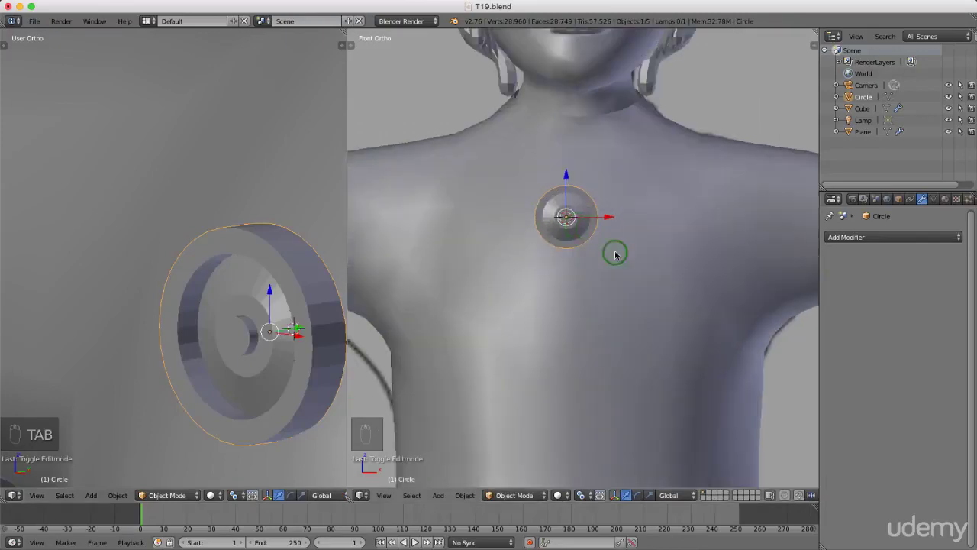
key("s")
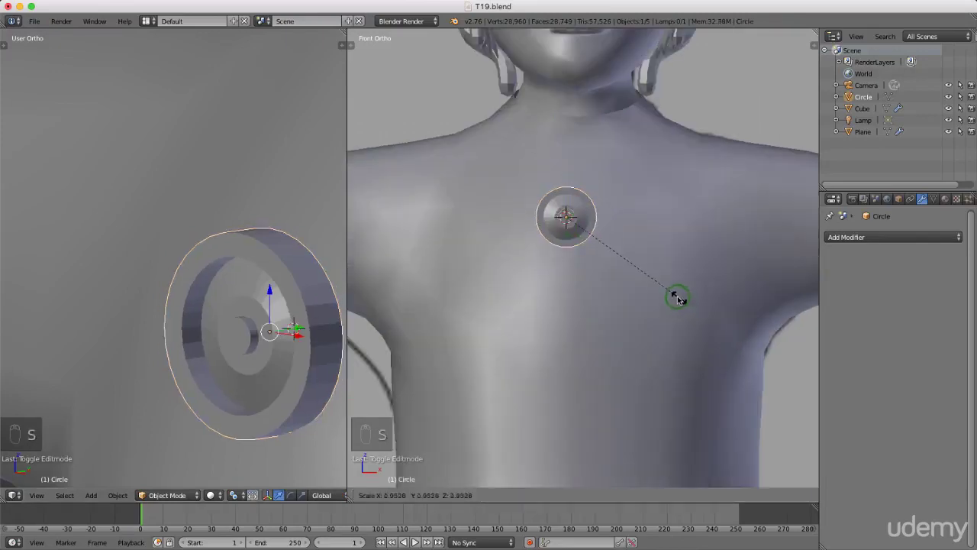
left_click(651, 286)
Step: In the right view, rotate the button about 20° to match the chest slope and move it back along Y against the shirt
key("KP_3")
key("KP_3")
scroll(63, 285, "up", 2)
key("r")
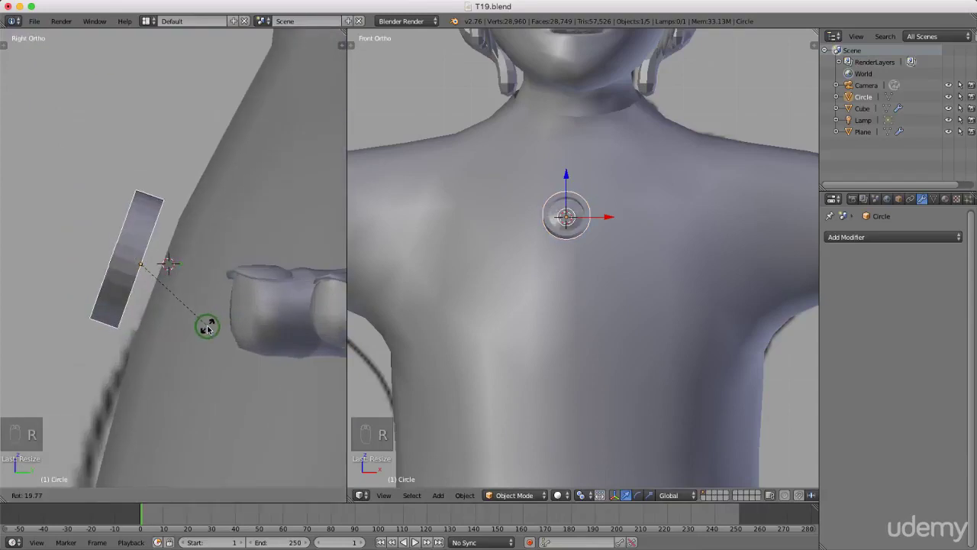
left_click(207, 326)
right_click_drag(181, 264, 206, 264)
Step: In the front view, shift the button slightly in the positive X direction to centre it on the chest
scroll(561, 257, "down", 1)
scroll(594, 226, "down", 1)
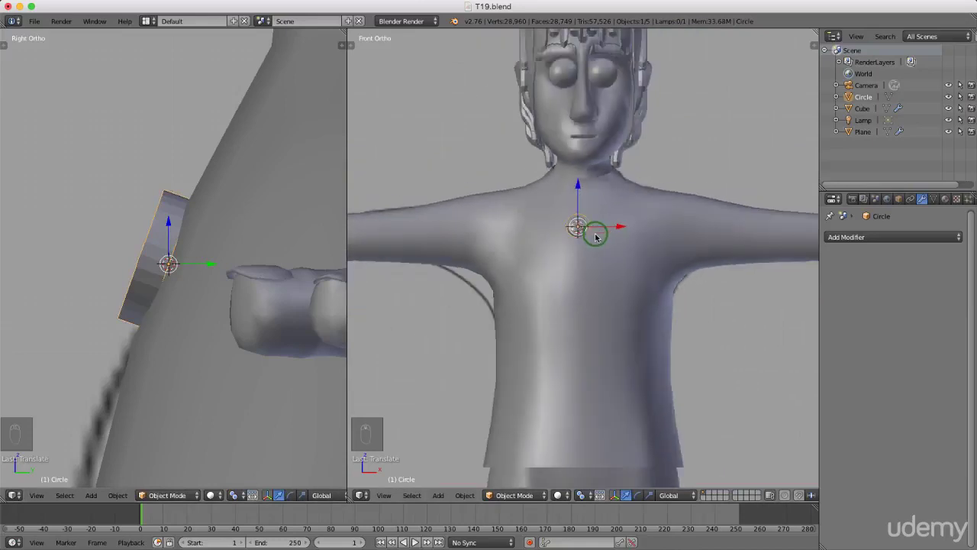
scroll(594, 239, "down", 1)
scroll(590, 203, "down", 1)
scroll(590, 207, "up", 5)
right_click_drag(604, 272, 617, 273)
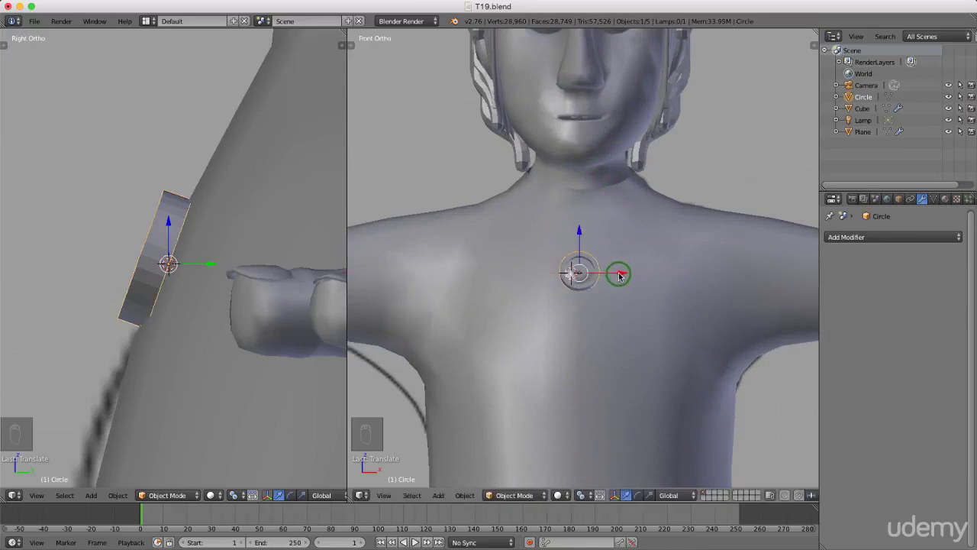
scroll(585, 282, "down", 6)
scroll(602, 261, "up", 2)
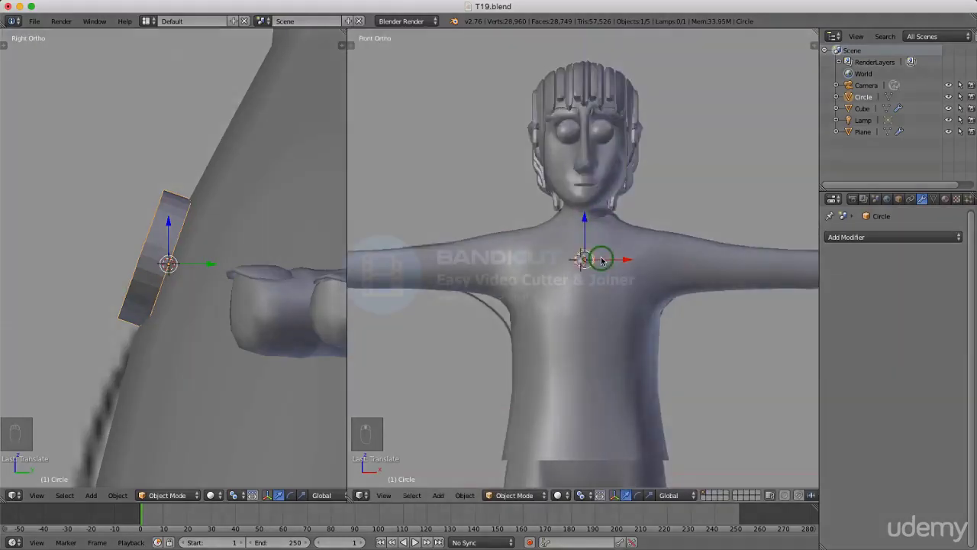